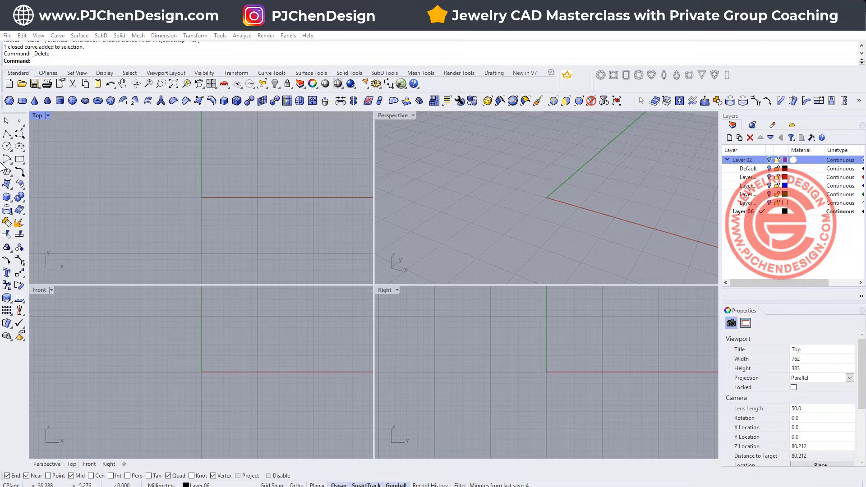
Step: Draw a circle centred on the origin in the Front view with a radius of 8 mm
left_click(7, 147)
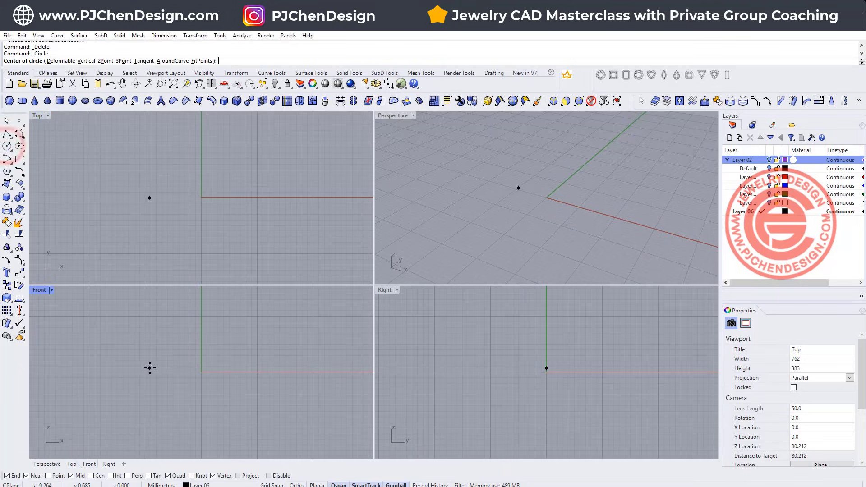
type("0")
key("Return")
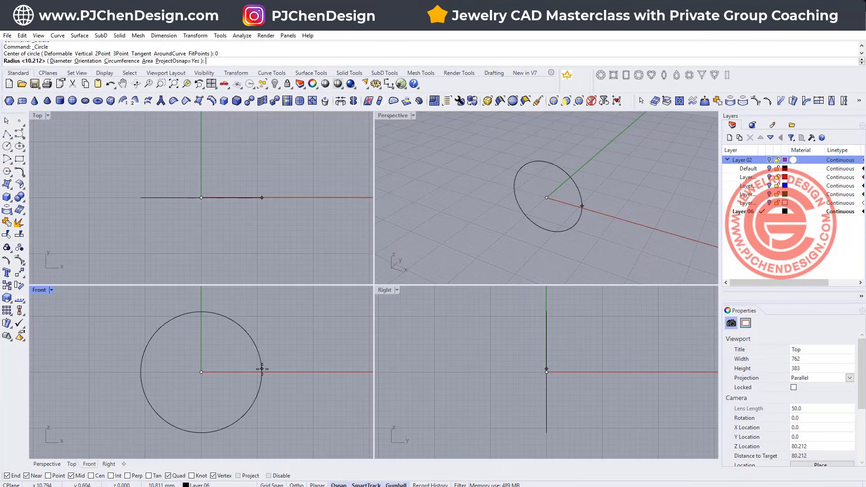
type("8")
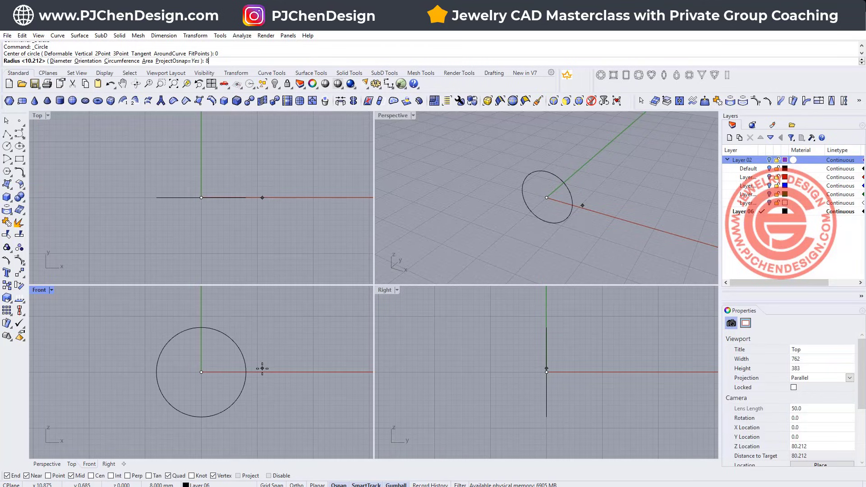
key("Return")
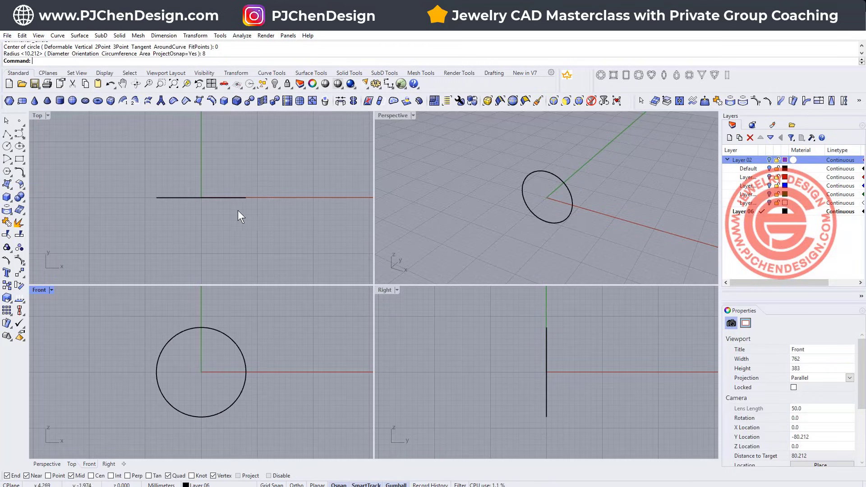
Step: Draw a rectangle about 7 by 2.7 mm in the Right view, starting from the topmost point of the circle
right_click_drag(570, 215, 555, 188)
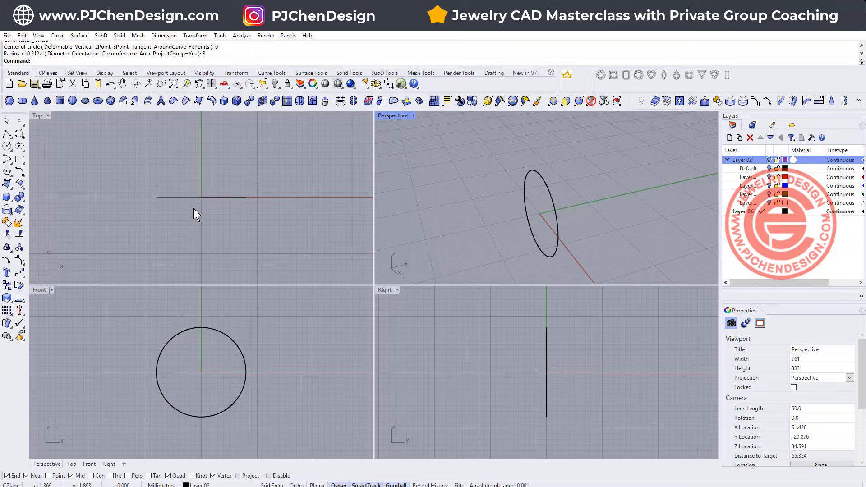
right_click_drag(194, 209, 186, 211)
right_click_drag(553, 200, 539, 206)
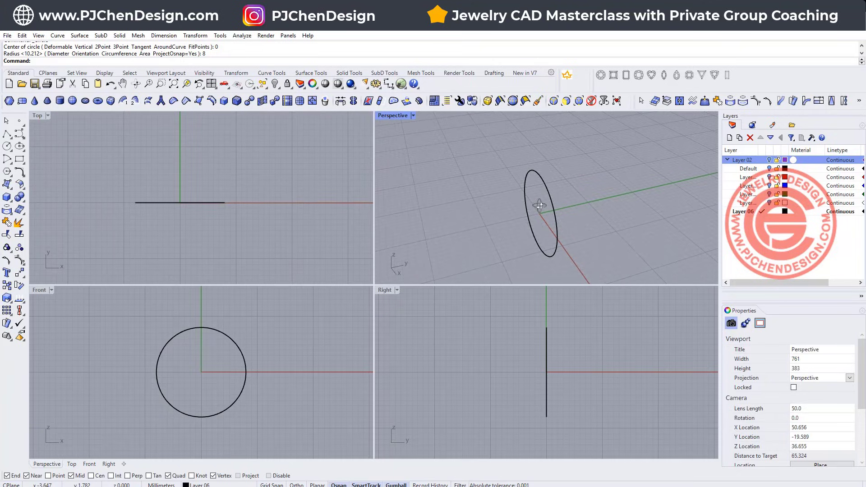
double_click(383, 290)
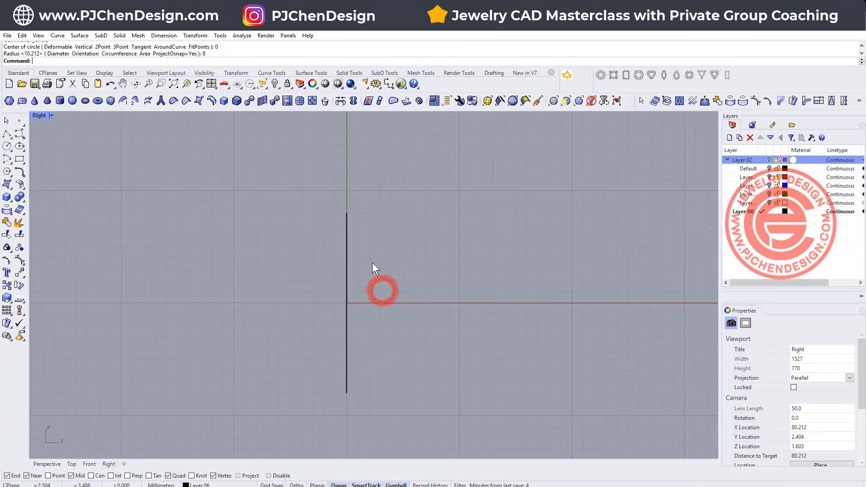
left_click(20, 159)
left_click(353, 251)
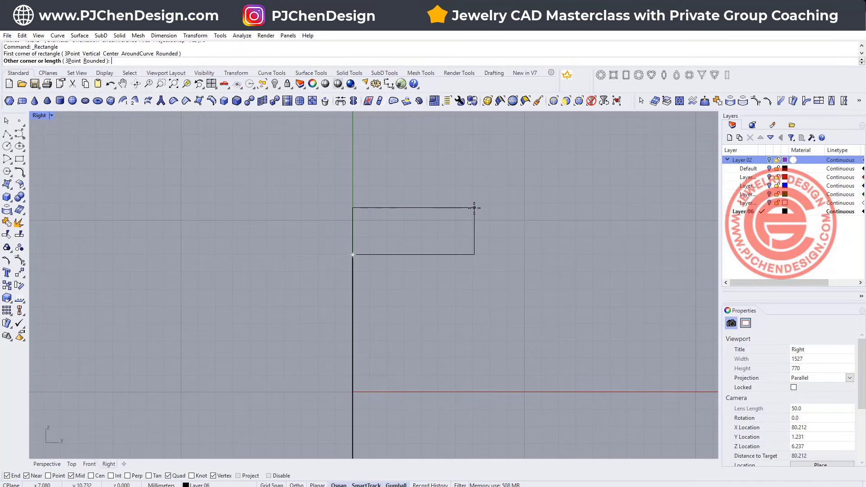
left_click(474, 208)
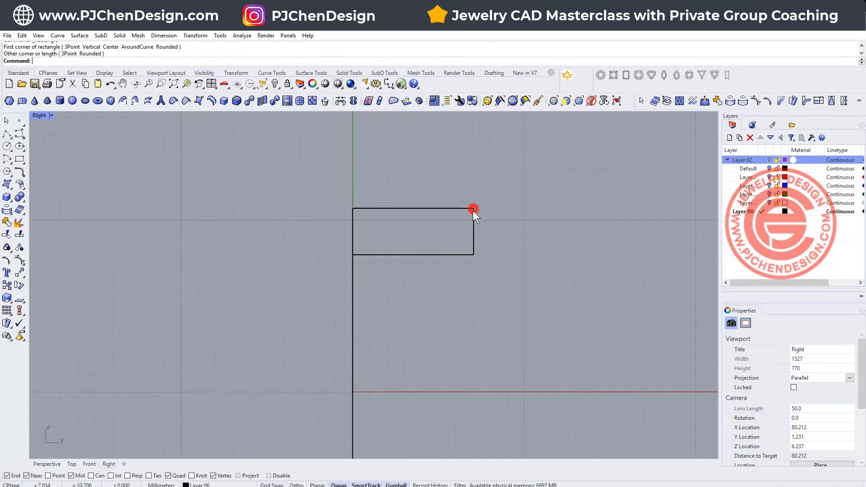
Step: Move the rectangle from the midpoint of its bottom edge onto the topmost point of the circle
left_click(456, 254)
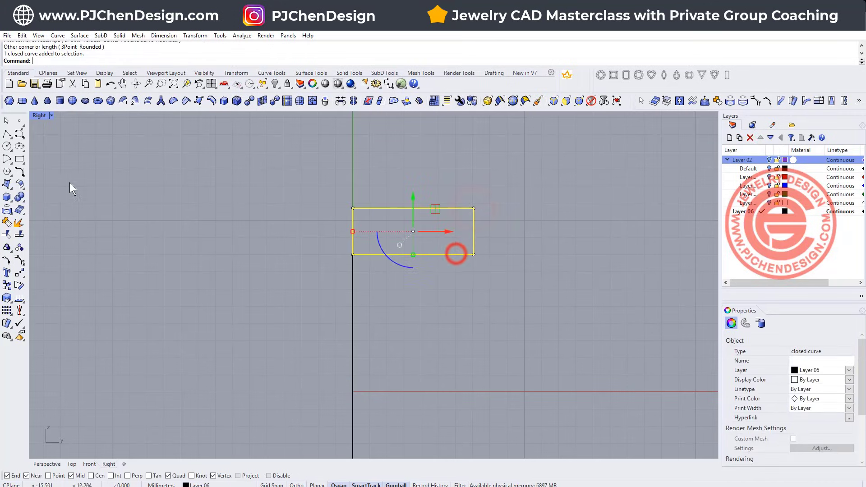
left_click(20, 277)
left_click(413, 255)
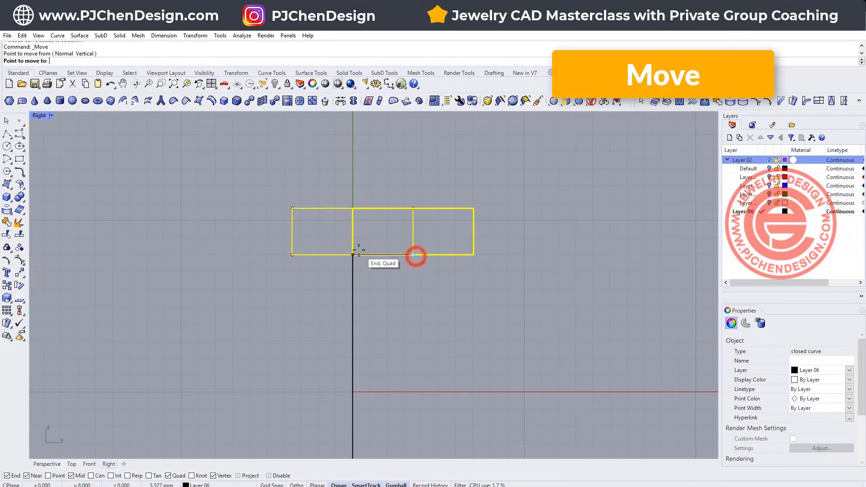
left_click(357, 251)
Step: Draw a short upward-bulging arc from the rectangle's upper-left corner to a point slightly above its top edge
scroll(347, 197, "up", 4)
right_click_drag(293, 199, 243, 220)
left_click(179, 183)
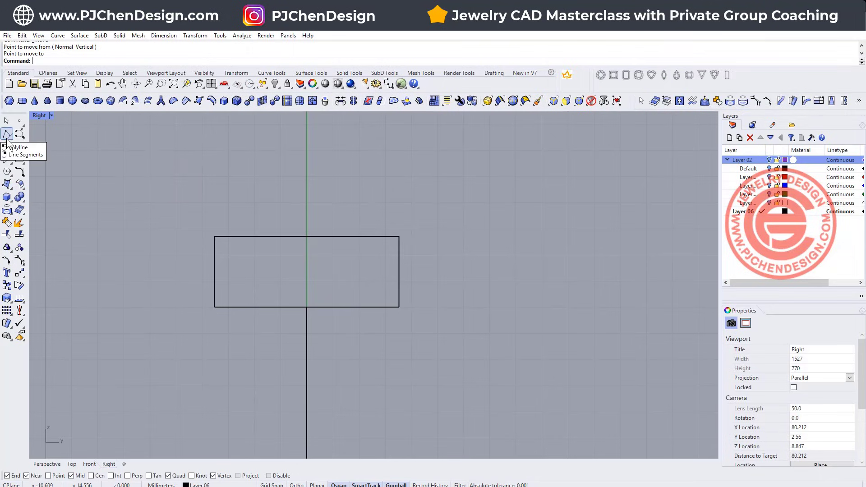
right_click(7, 172)
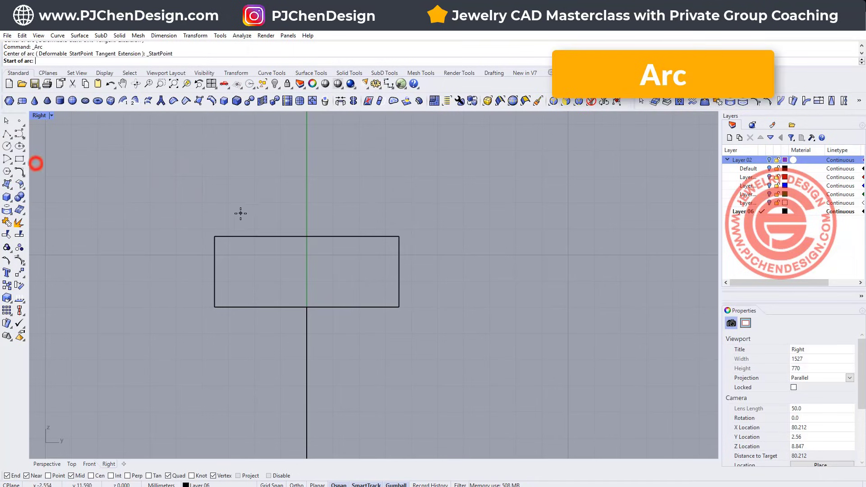
left_click(212, 235)
left_click(265, 226)
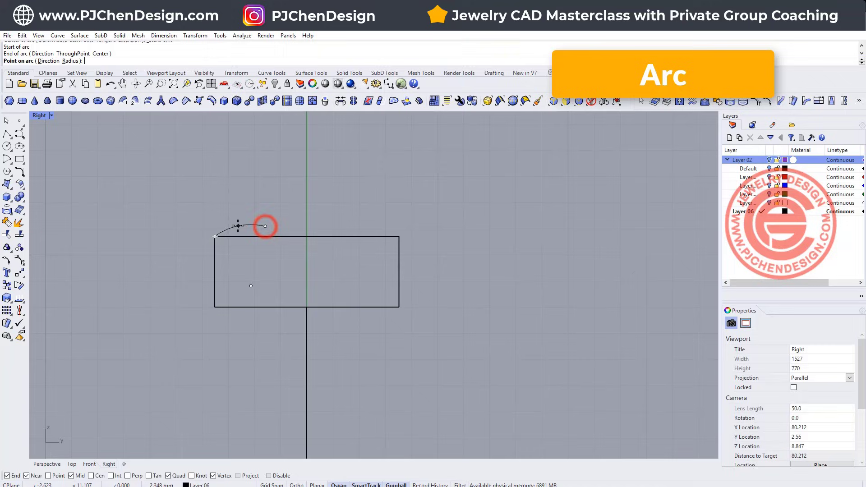
left_click(237, 222)
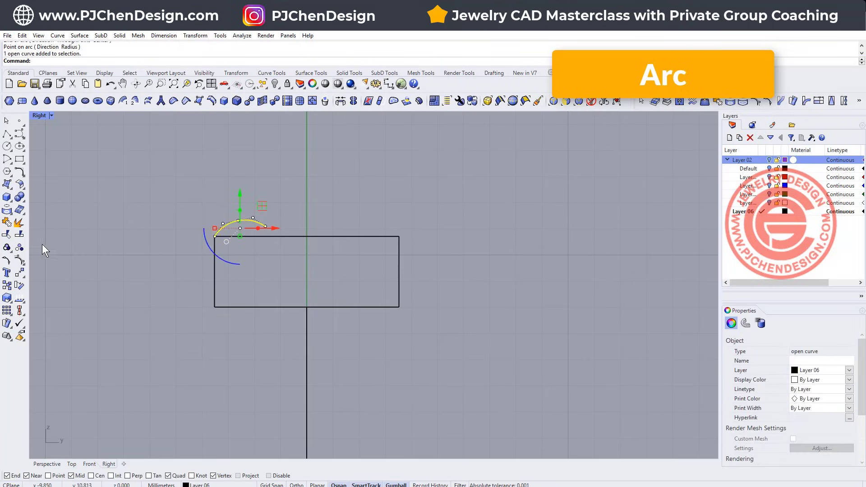
Step: Mirror a copy of the short arc across the vertical centre line through the rectangle's top-edge midpoint
left_click(20, 272)
left_click(97, 277)
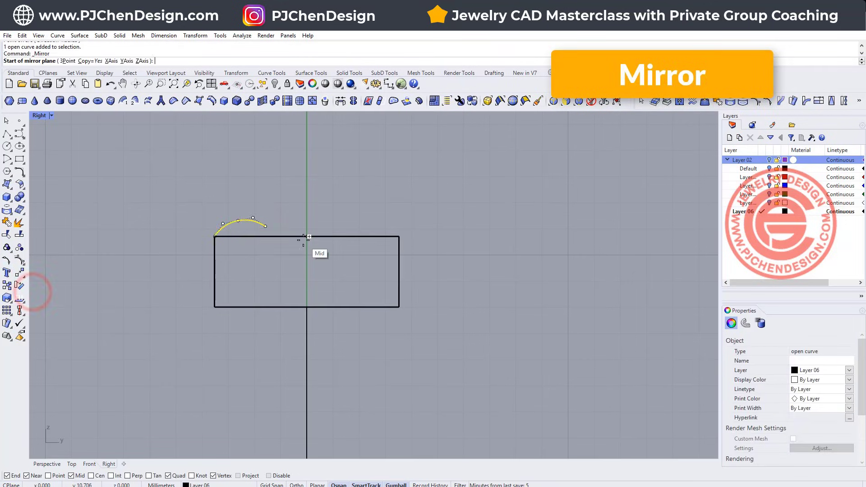
left_click(306, 237)
left_click(303, 174)
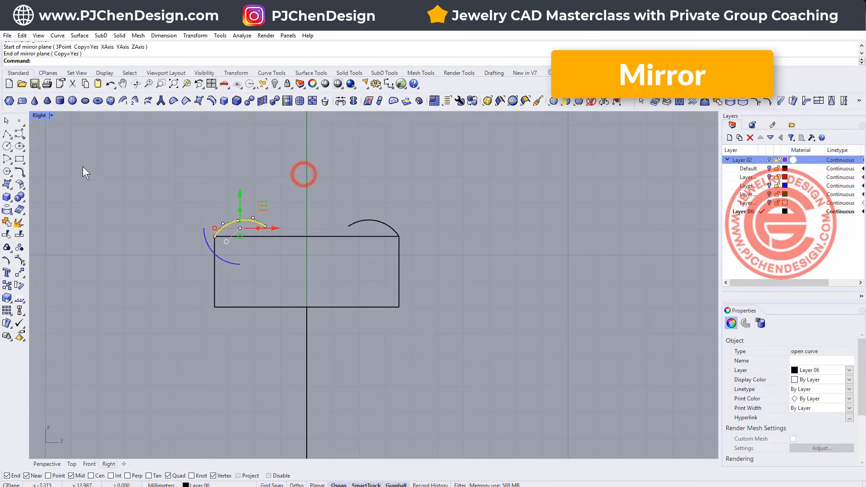
Step: Draw a taller upward-bulging arc connecting the inner ends of the two side arcs, peaking at the centre line
left_click(9, 161)
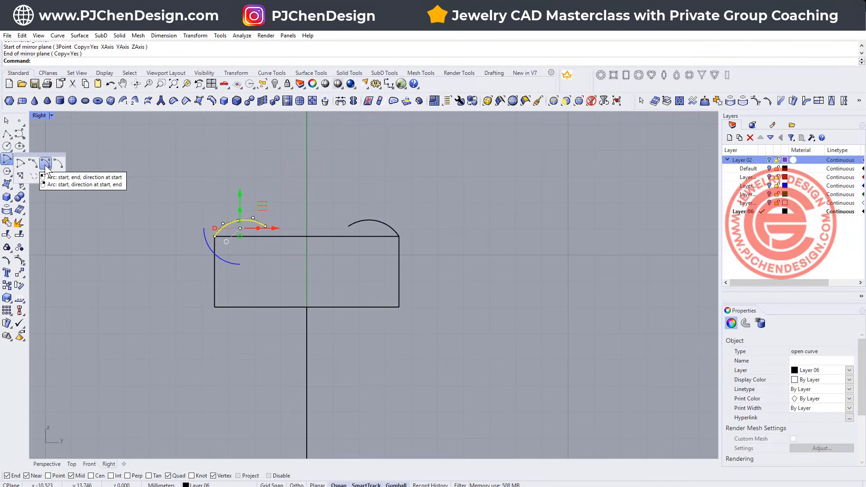
left_click(33, 163)
left_click(265, 226)
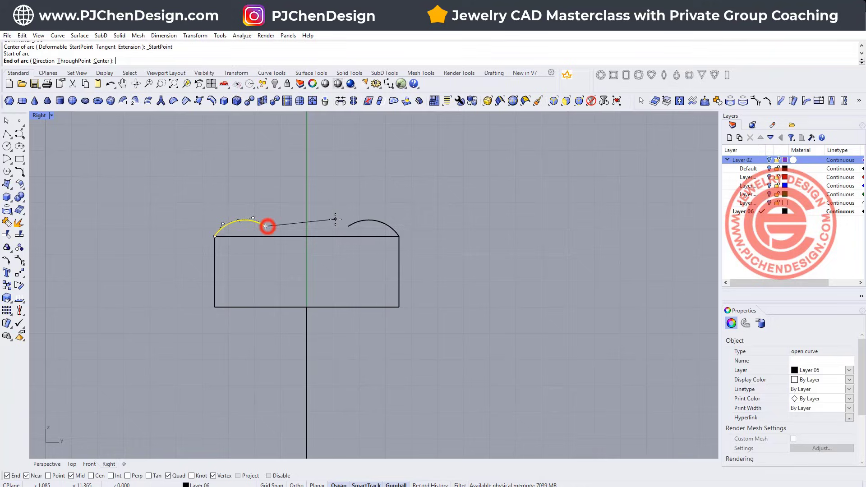
left_click(349, 225)
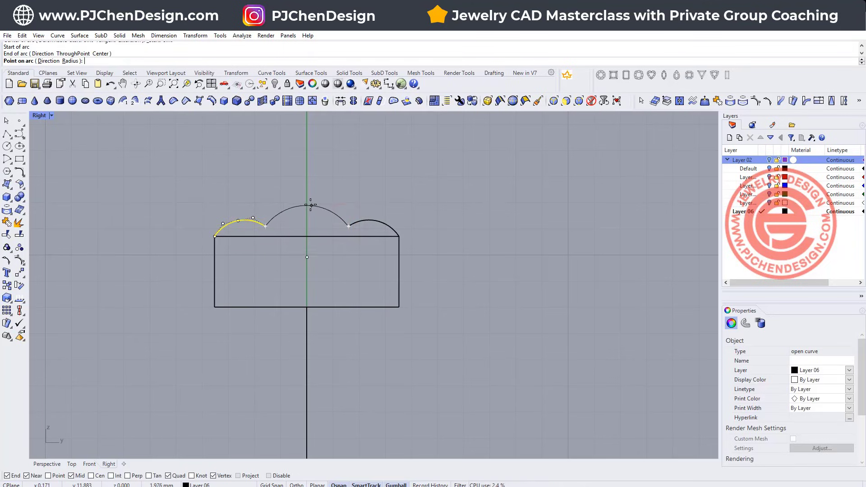
left_click(310, 205)
Step: Join the three arcs above the rectangle into one scalloped curve
scroll(319, 218, "up", 3)
left_click(324, 203)
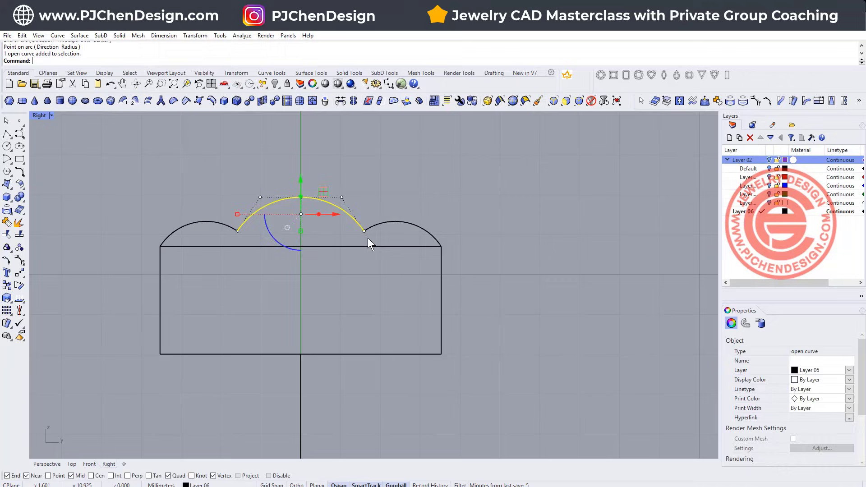
left_click(380, 234)
left_click(221, 224)
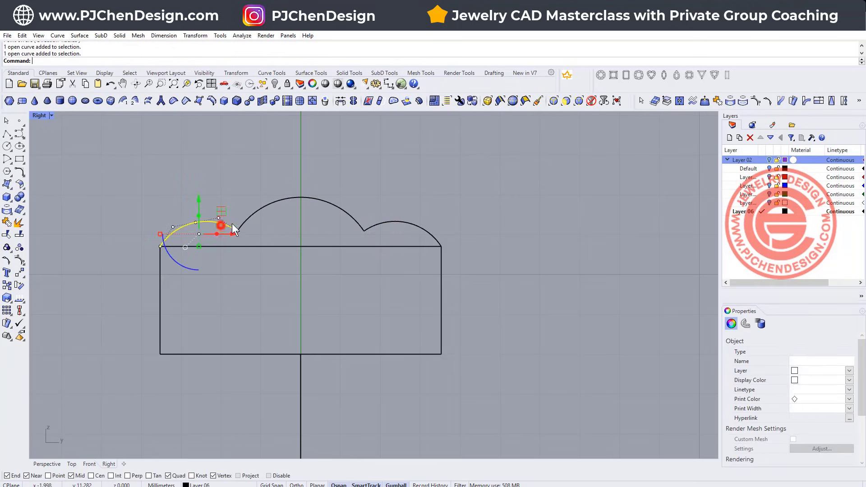
left_click(252, 214, "shift")
left_click(381, 221, "shift")
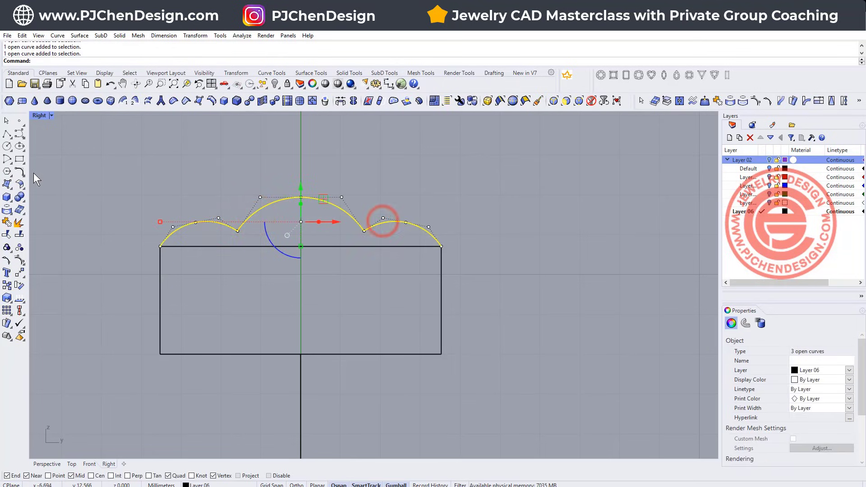
left_click(8, 223)
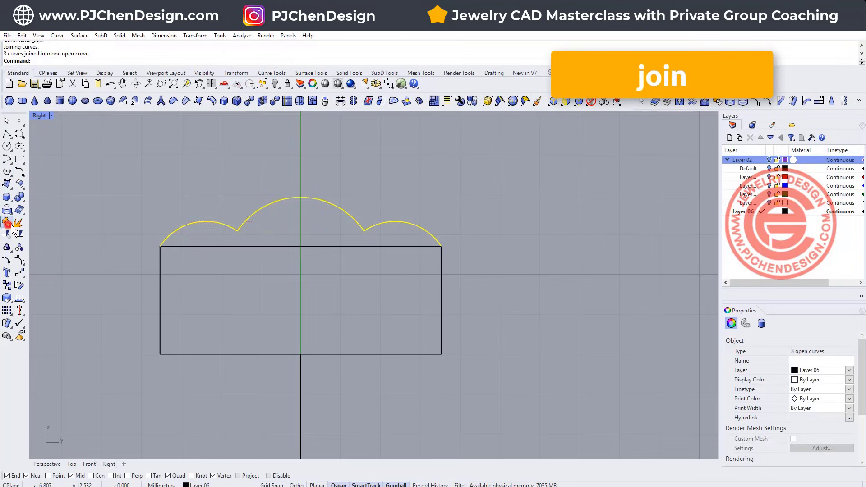
Step: Draw a shallow arc between the rectangle's side edges, starting about 0.4 mm above the bottom corners and passing through the bottom-edge midpoint
scroll(315, 234, "down", 3)
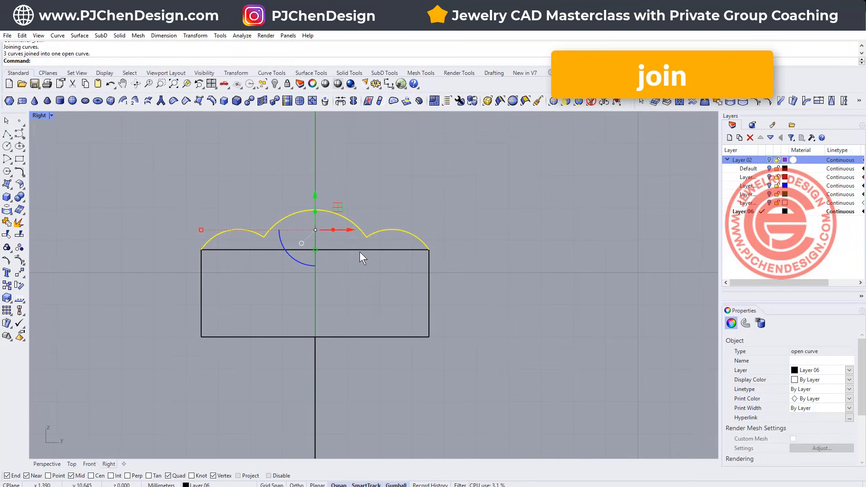
left_click(350, 244)
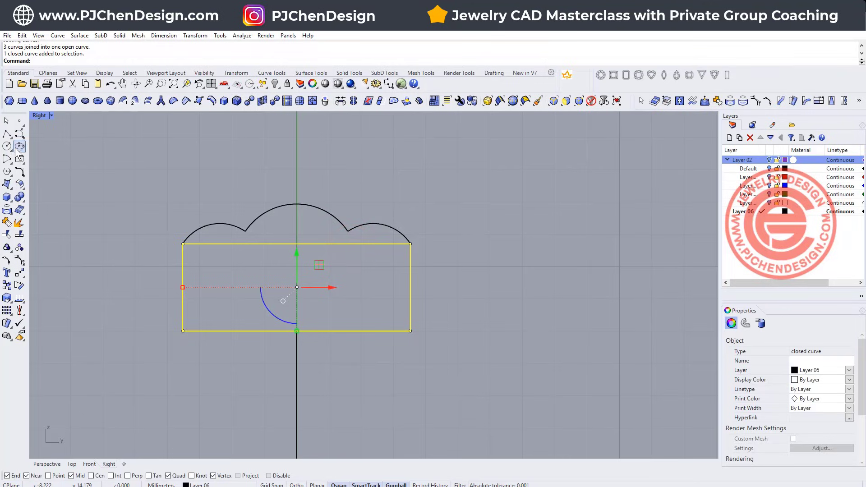
left_click(7, 159)
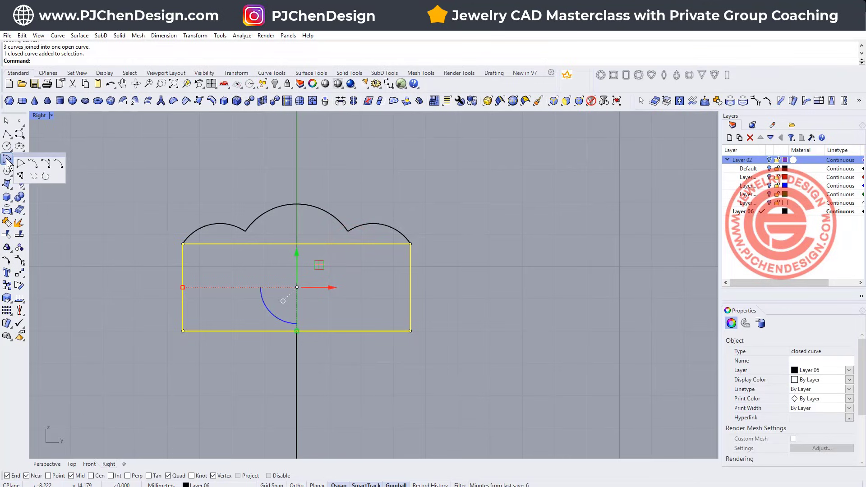
left_click(46, 163)
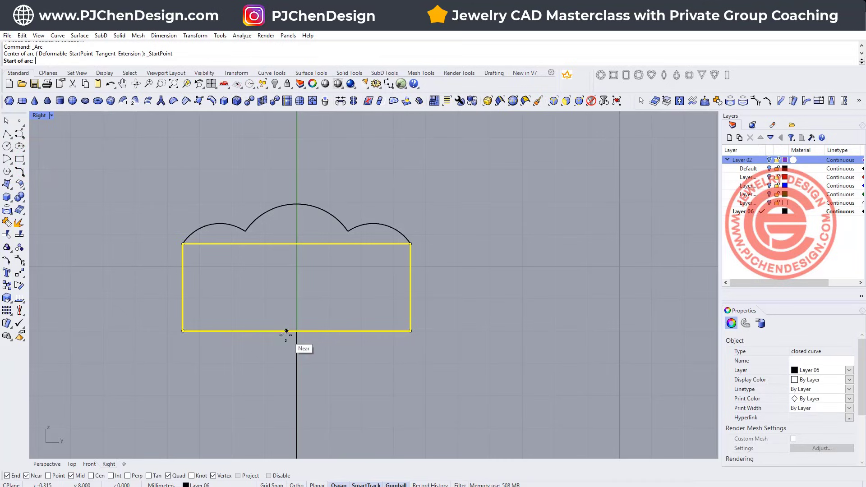
left_click(183, 317)
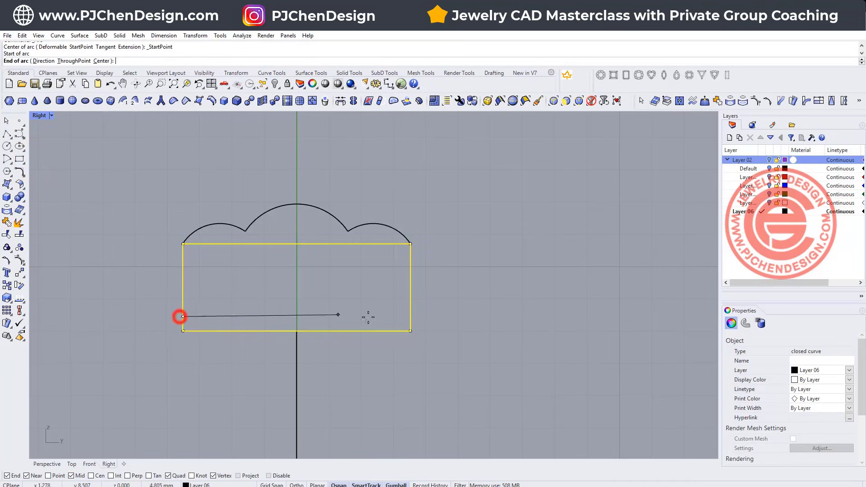
left_click(411, 317)
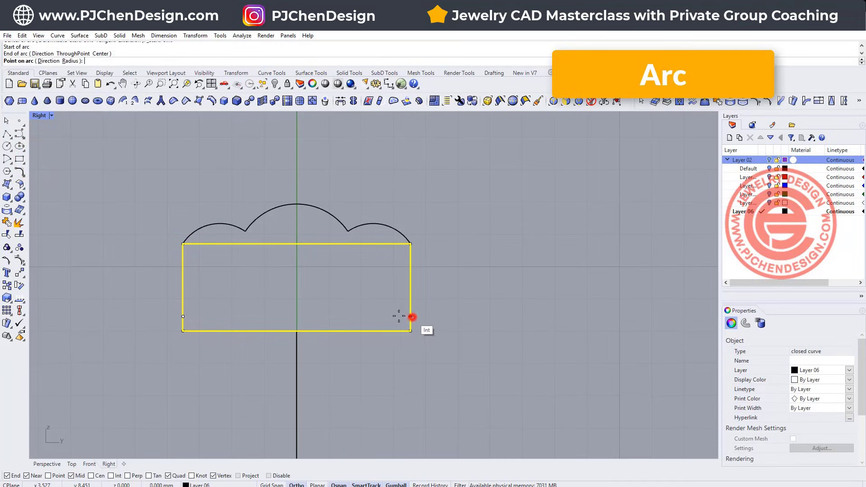
left_click(296, 331)
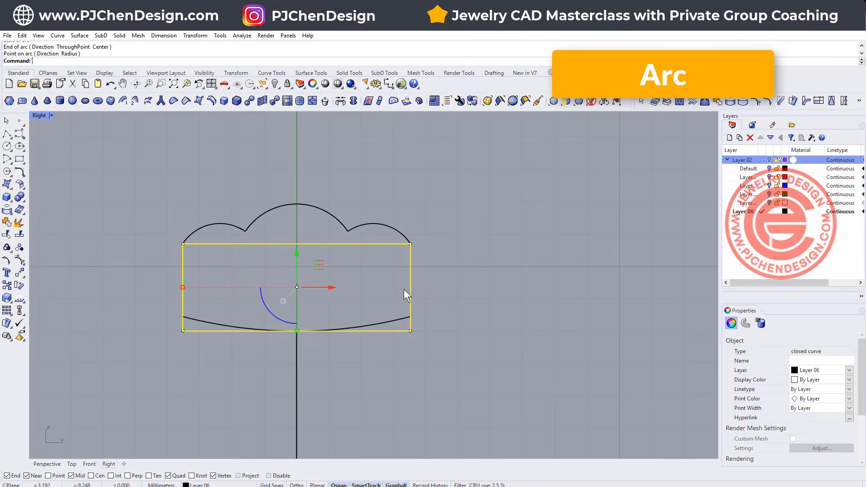
Step: Delete the guide rectangle, keeping the scalloped curve and the lower arc
left_click(446, 280)
left_click_drag(434, 292, 371, 279)
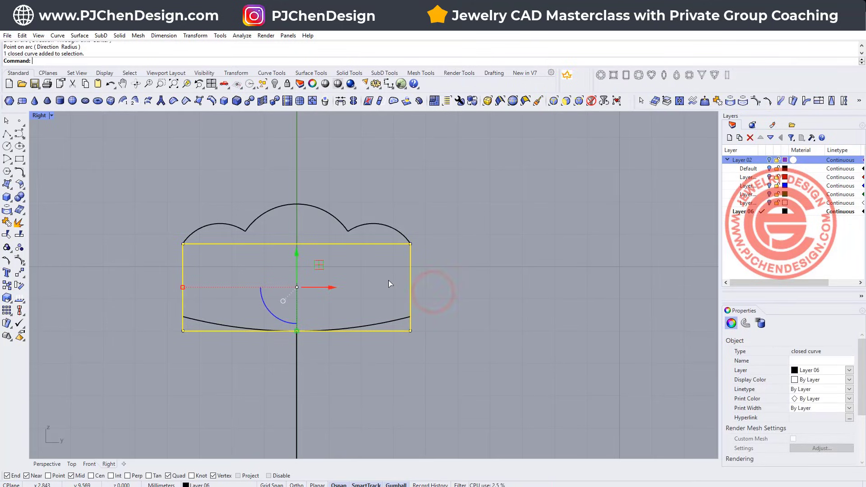
key("Delete")
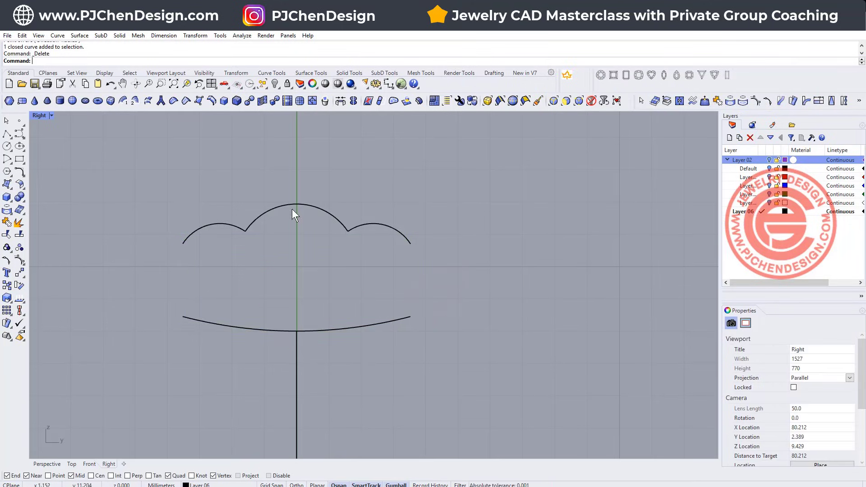
Step: Blend the left ends of the lower arc and scalloped curve with tangency, pulling the lower handle inward close to the arc's end
left_click(19, 173)
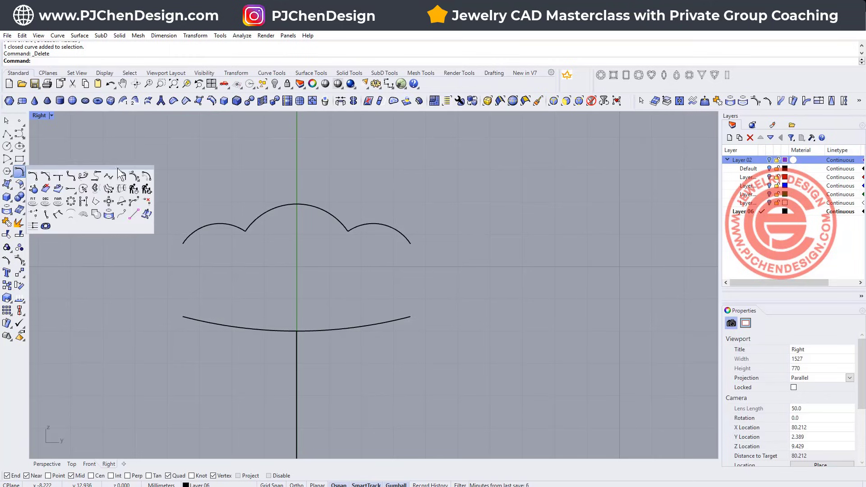
left_click(84, 176)
left_click(184, 317)
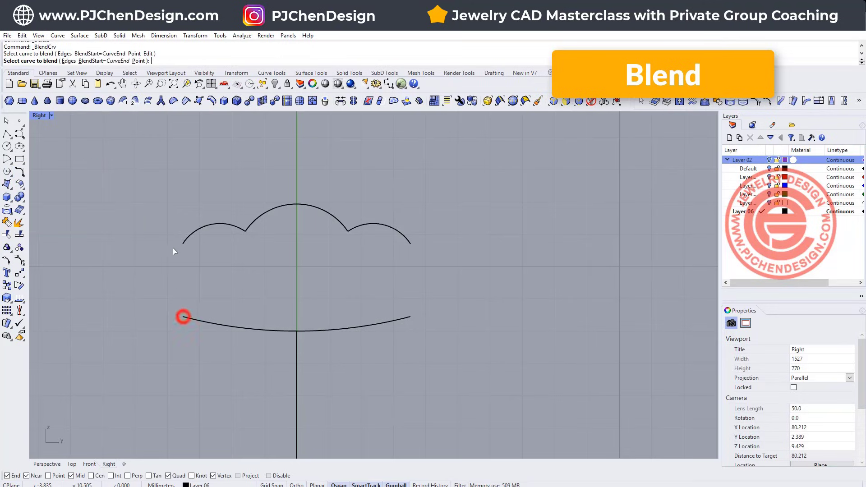
left_click(183, 245)
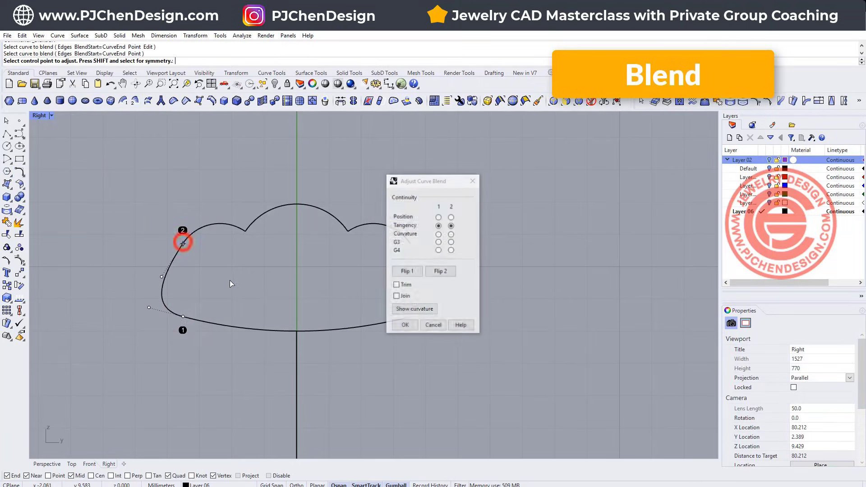
left_click(149, 308)
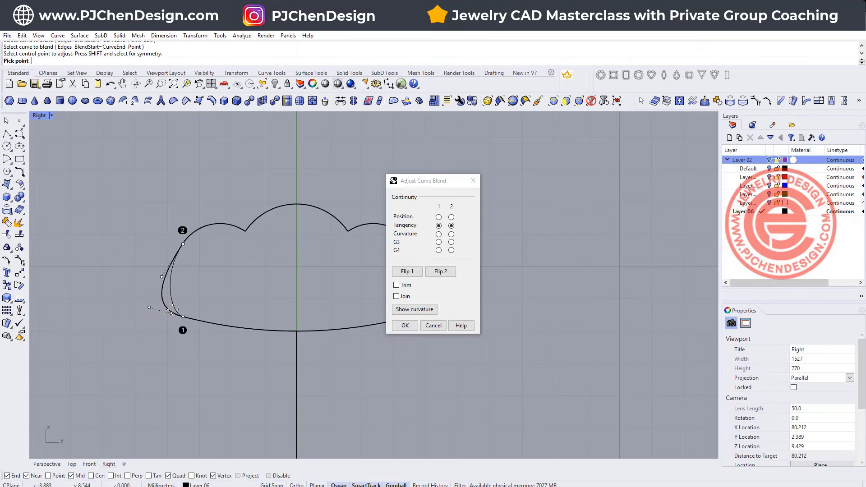
left_click(173, 311)
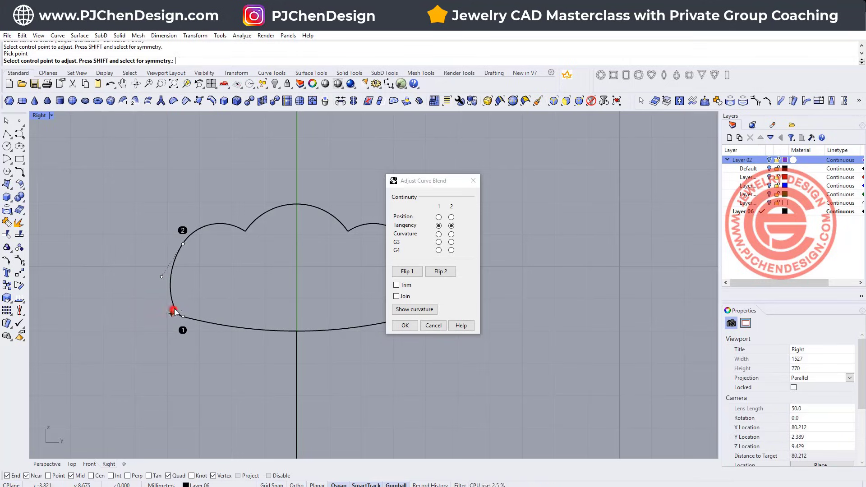
left_click(399, 325)
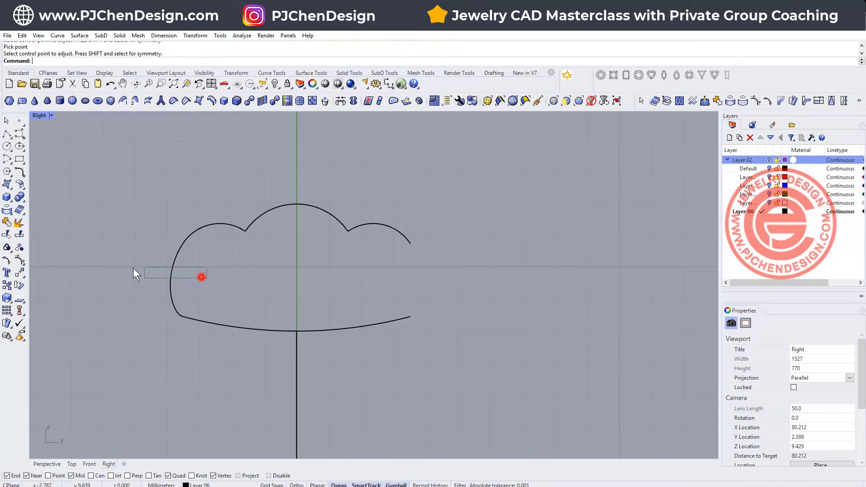
Step: Mirror the left blend curve across the vertical centre line to close the opposite side of the profile
left_click_drag(134, 268, 134, 269)
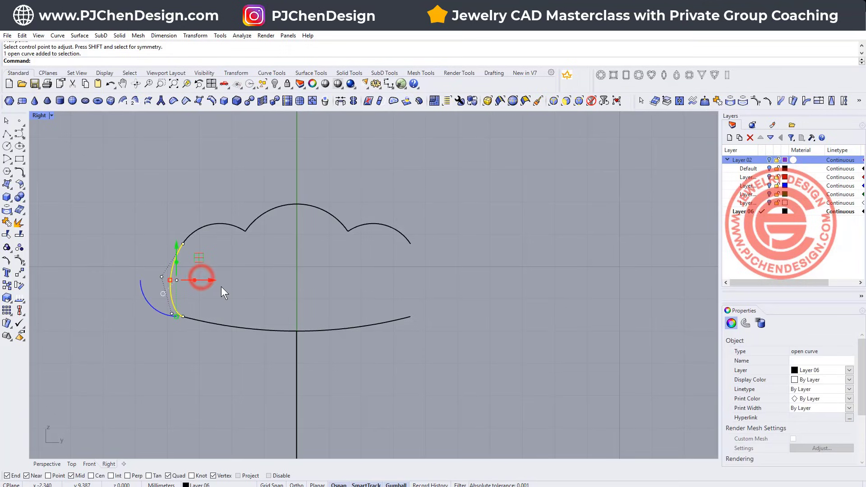
left_click(23, 274)
left_click(34, 290)
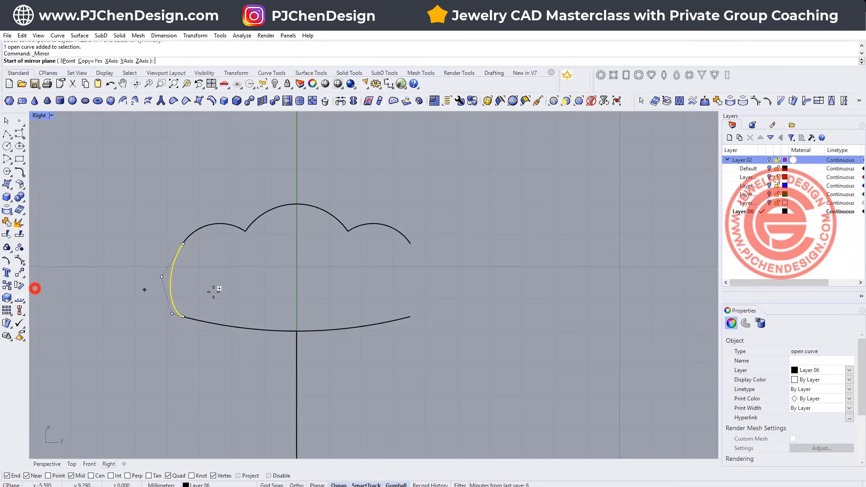
left_click(297, 331)
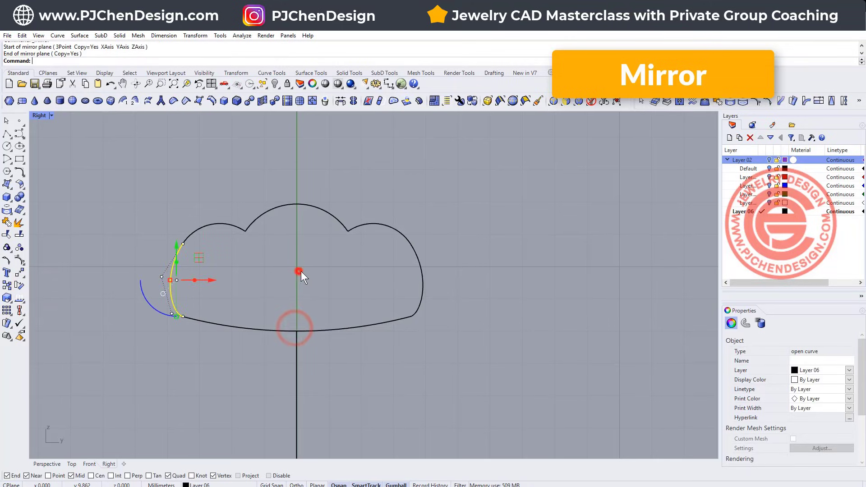
left_click(300, 270)
Step: Join the scalloped curve, lower arc and both side blends into one closed profile
left_click_drag(116, 161, 462, 361)
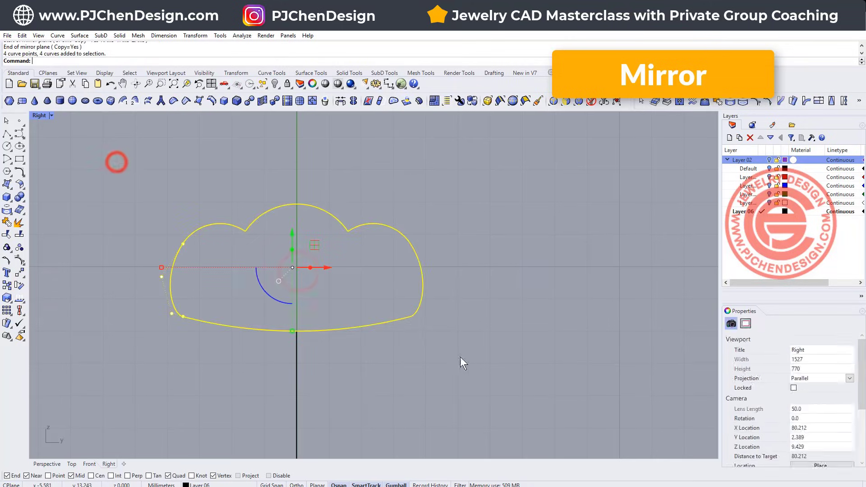
left_click(8, 223)
left_click(388, 199)
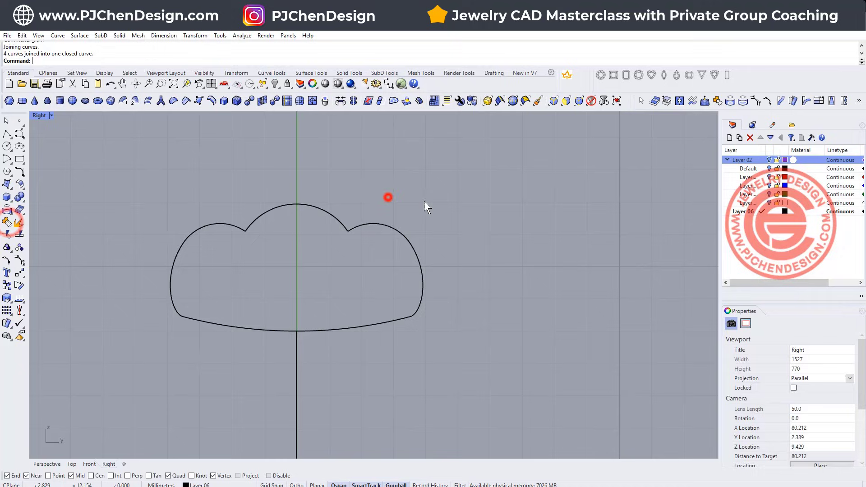
Step: Try scaling the control points along the scalloped top horizontally inward, and undo the scale
scroll(354, 237, "up", 2)
left_click(352, 226)
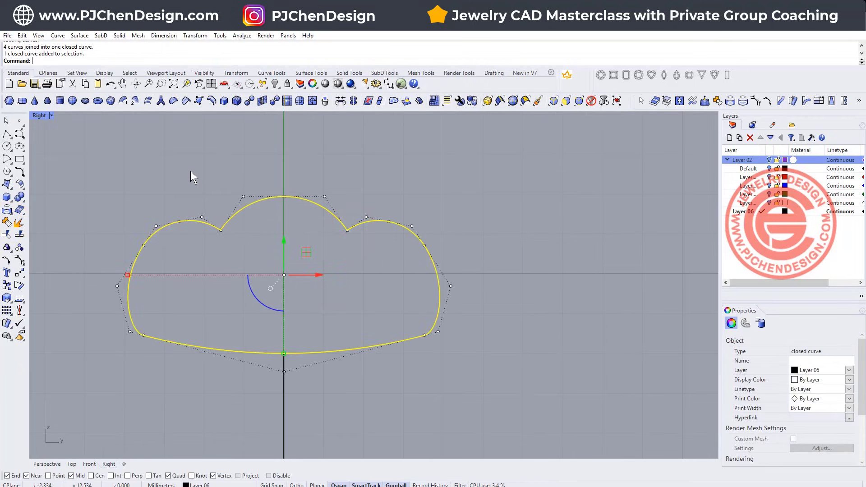
left_click_drag(171, 162, 401, 276)
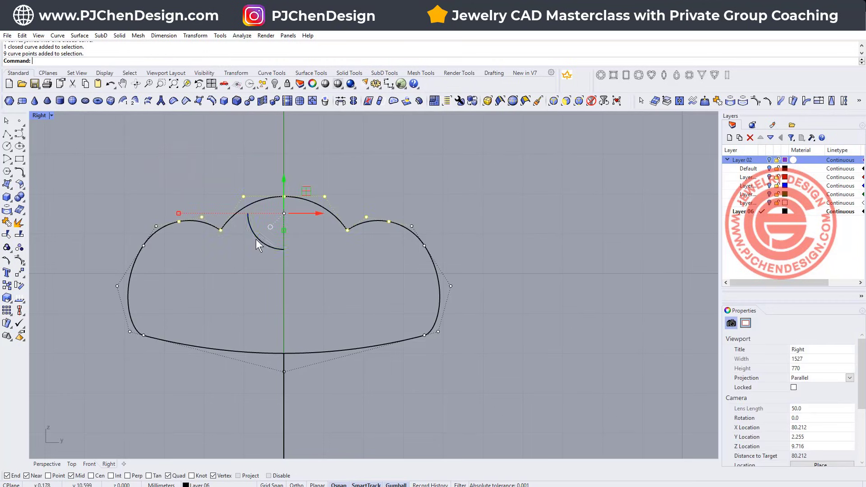
left_click_drag(179, 215, 188, 211)
key("ctrl+z")
left_click(533, 249)
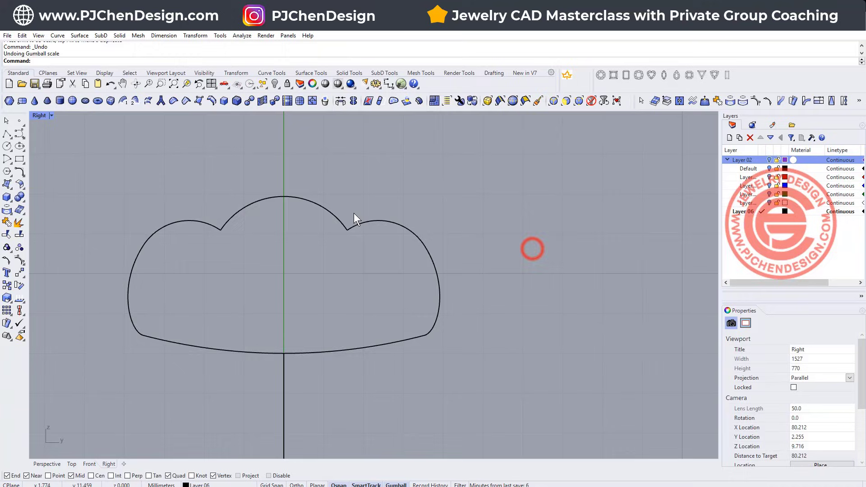
Step: Try a 0.5 mm fillet on the left notch of the scalloped top, and undo it
scroll(350, 227, "up", 2)
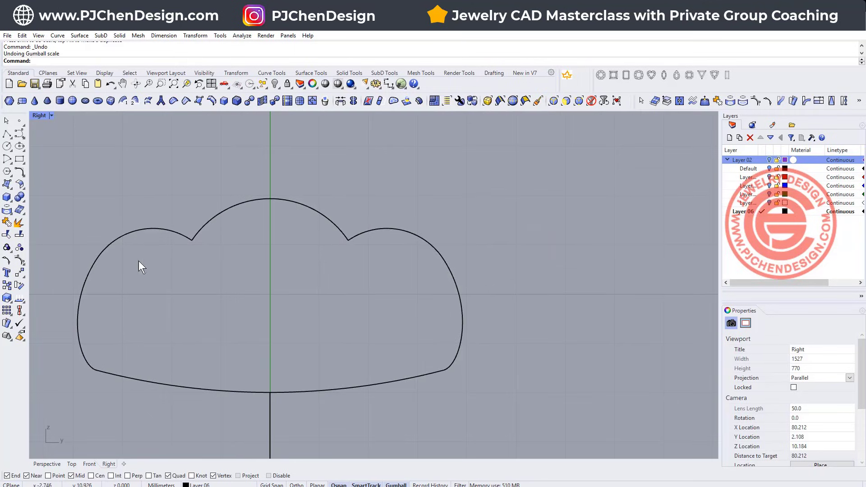
right_click_drag(139, 261, 191, 229)
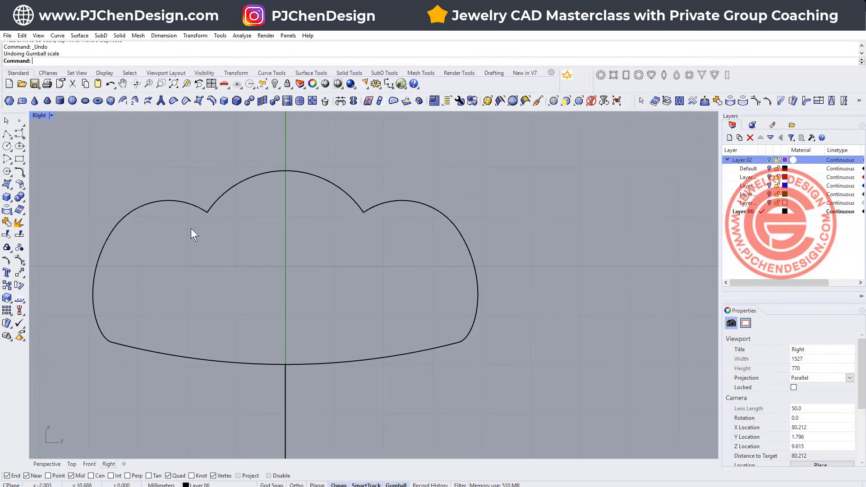
left_click(22, 173)
left_click(36, 178)
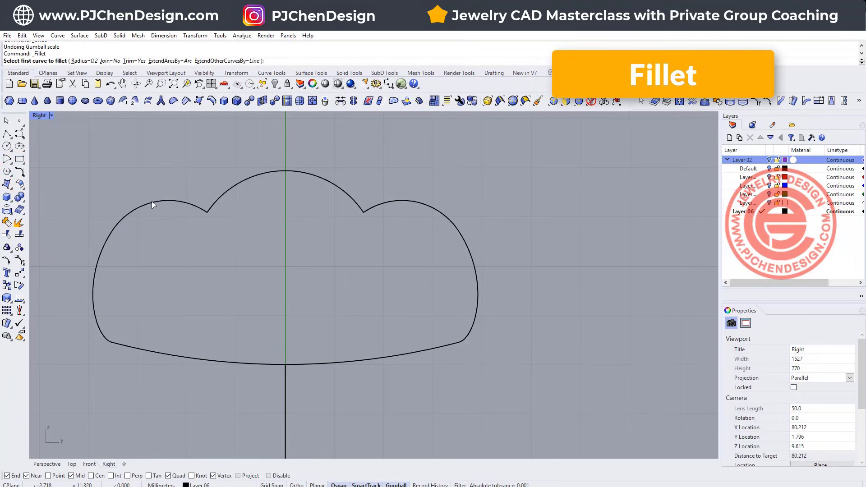
type("0.5")
key("Return")
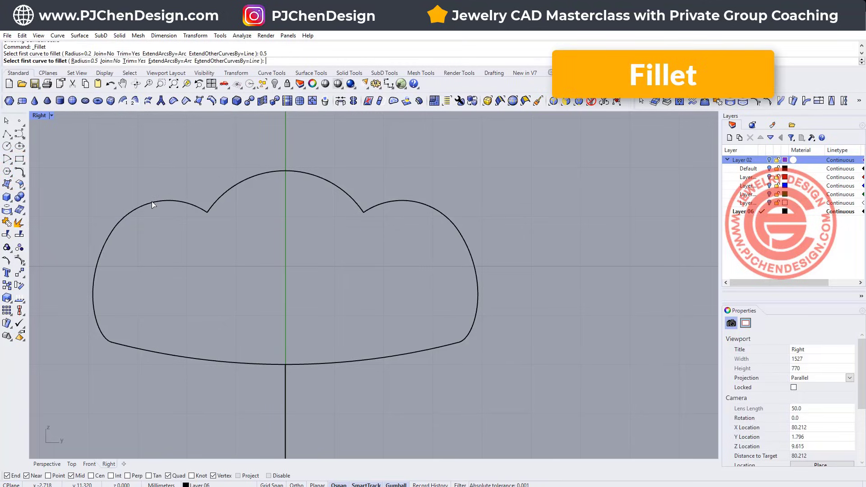
left_click(197, 207)
left_click(216, 204)
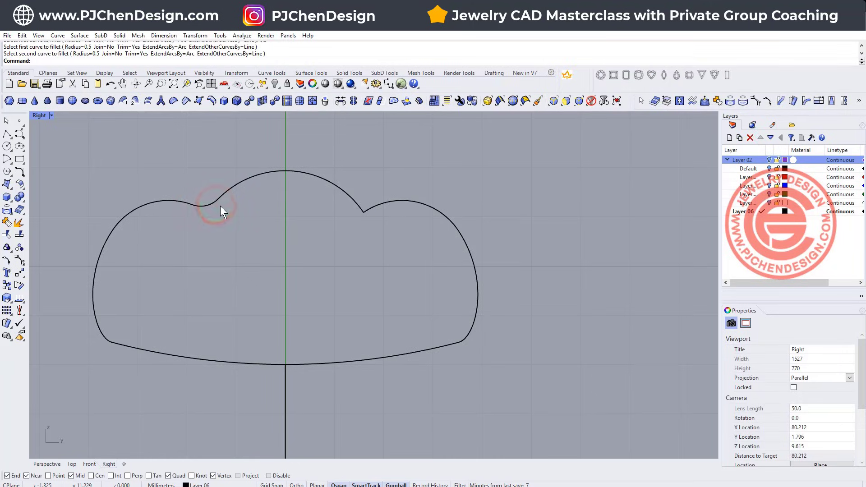
key("ctrl+z")
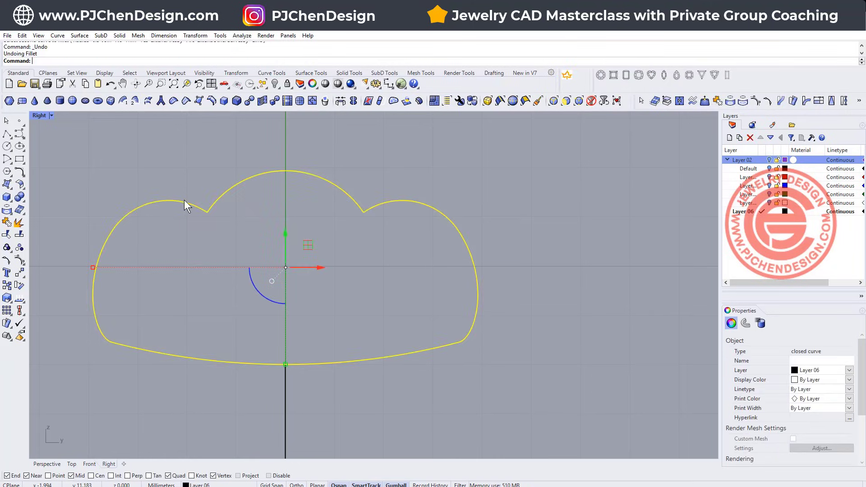
Step: Fillet both notches between the scallops with a 0.35 mm radius
key("Return")
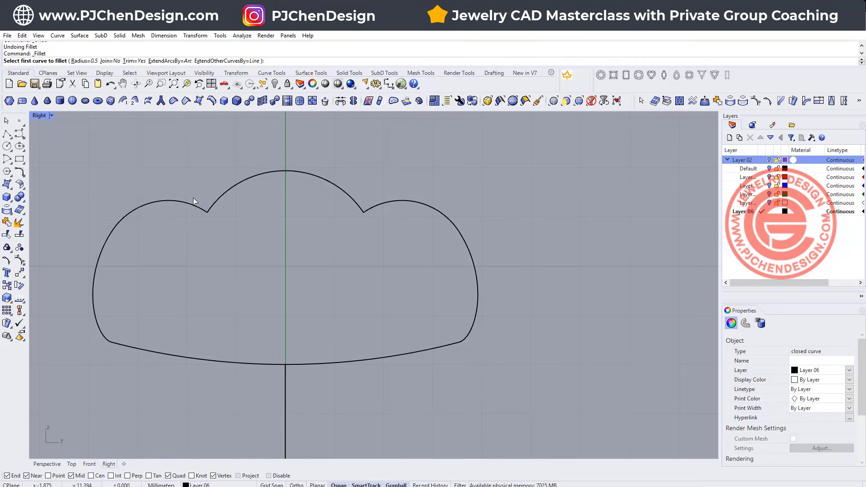
key("Return")
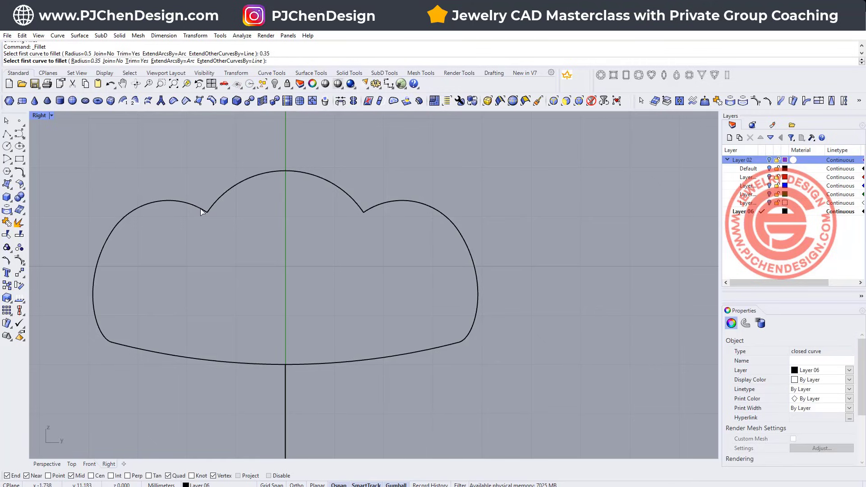
left_click(201, 207)
left_click(207, 202)
key("Return")
left_click(352, 201)
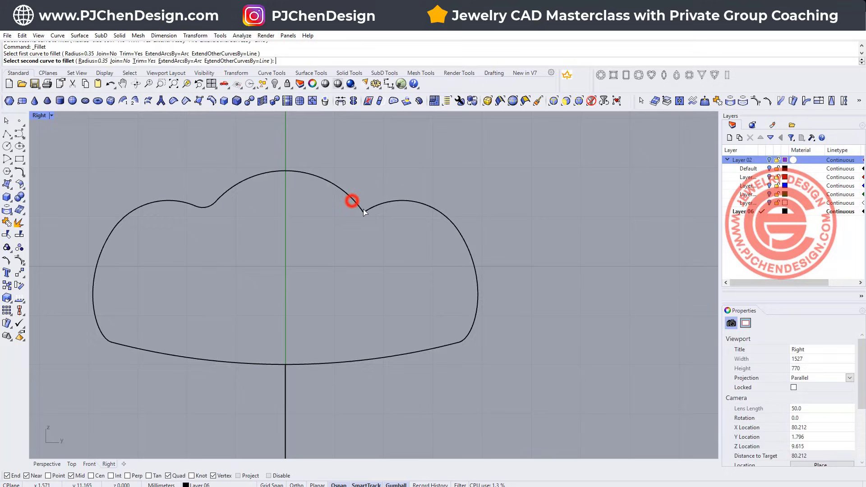
left_click(370, 209)
Step: Draw a conic-cornered rounded rectangle about 3.8 by 1.8 mm from the finger circle's bottom point downward, keeping the default rho of 0.652
scroll(337, 215, "down", 6)
key("Return")
left_click(348, 240)
scroll(329, 219, "down", 6)
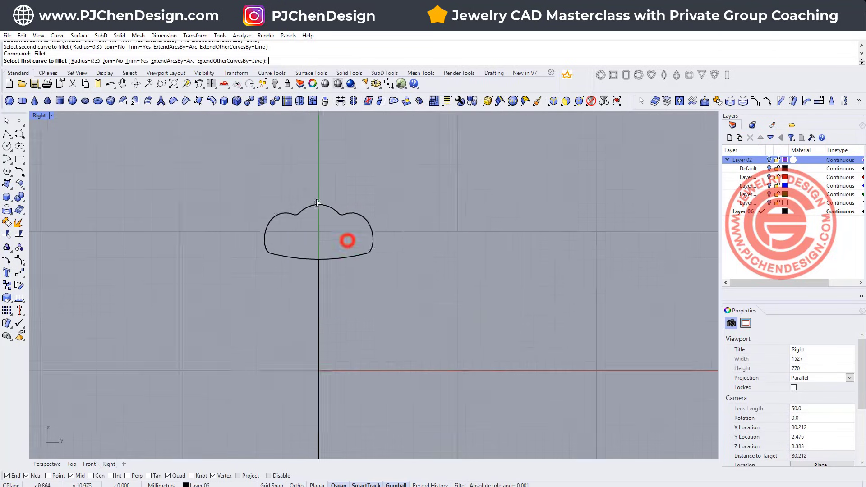
scroll(317, 202, "down", 4)
right_click_drag(319, 309, 272, 237)
right_click_drag(283, 194, 266, 220)
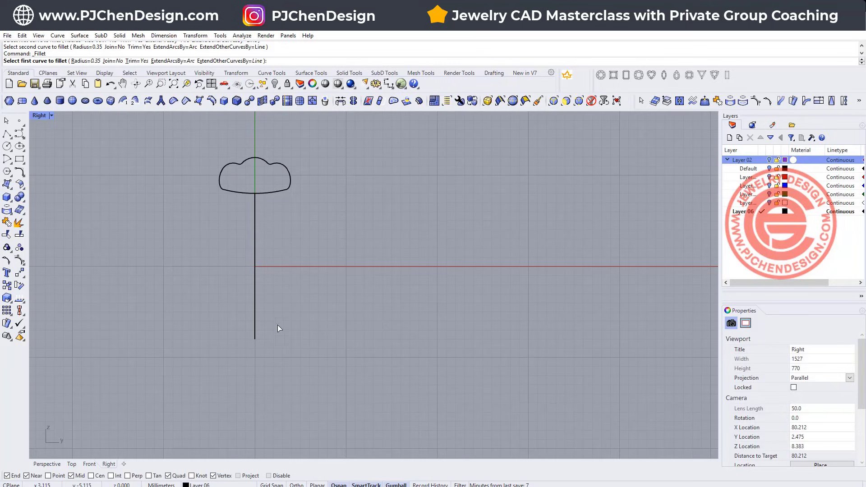
right_click_drag(87, 207, 83, 181)
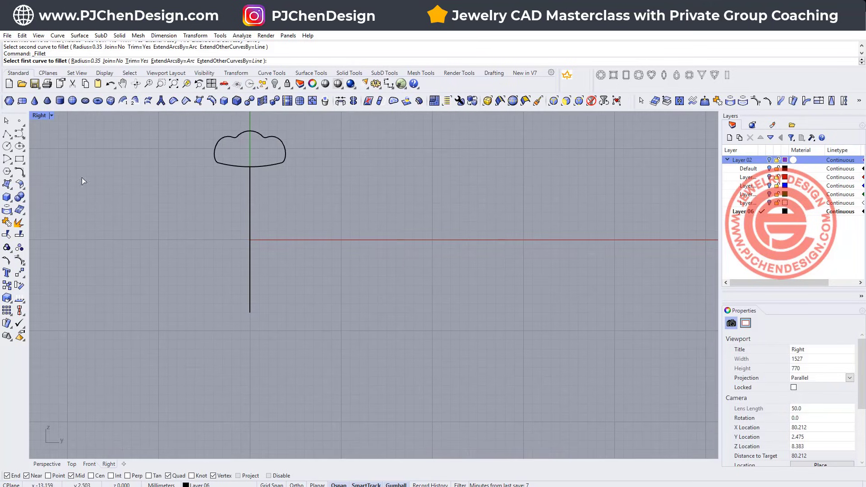
left_click(23, 164)
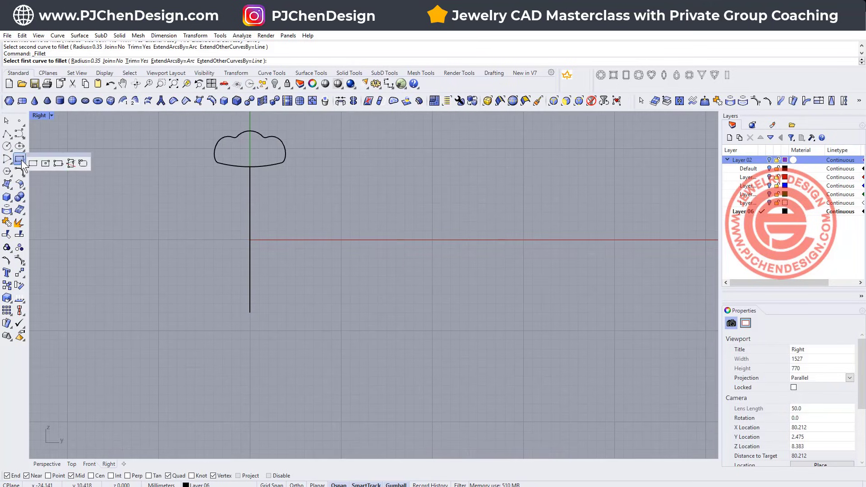
left_click(83, 163)
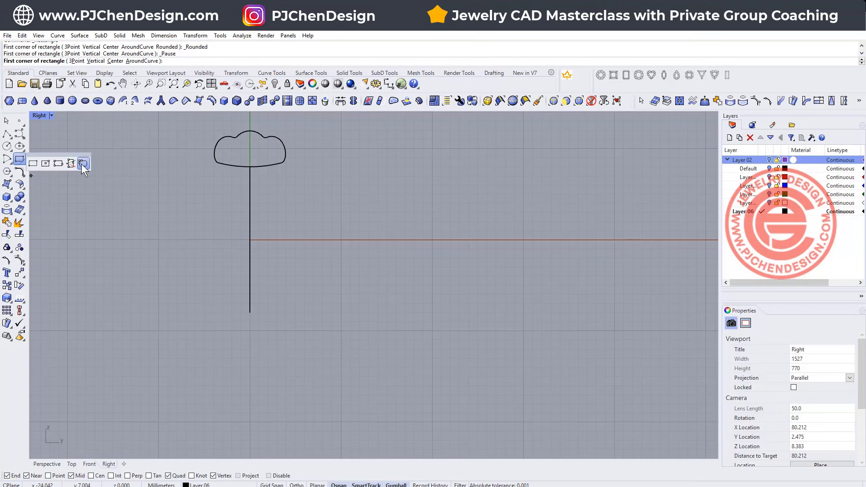
left_click(250, 312)
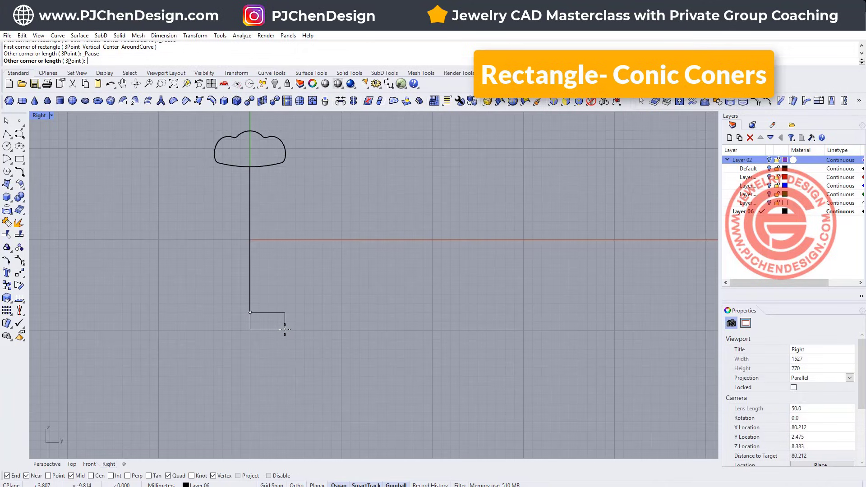
left_click(285, 329)
scroll(285, 329, "up", 4)
key("Return")
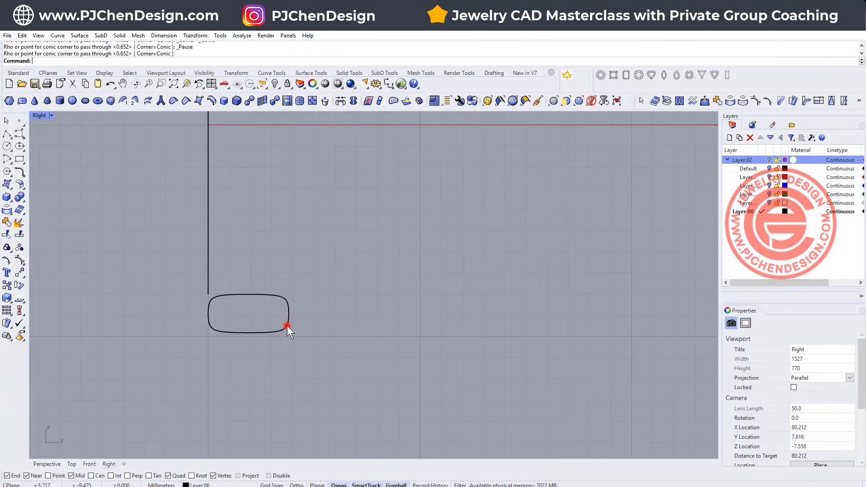
Step: Move the rounded rectangle from its top-edge midpoint to the finger circle's bottom quadrant so it is centred under the circle
left_click(286, 326)
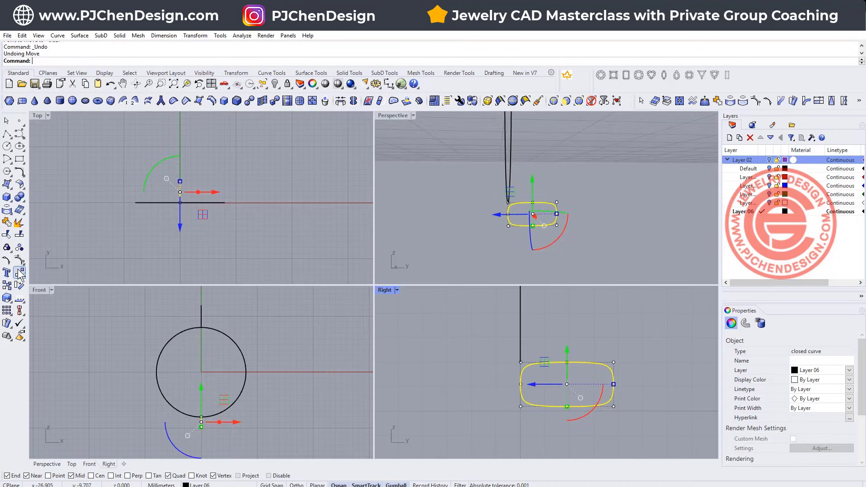
left_click(20, 272)
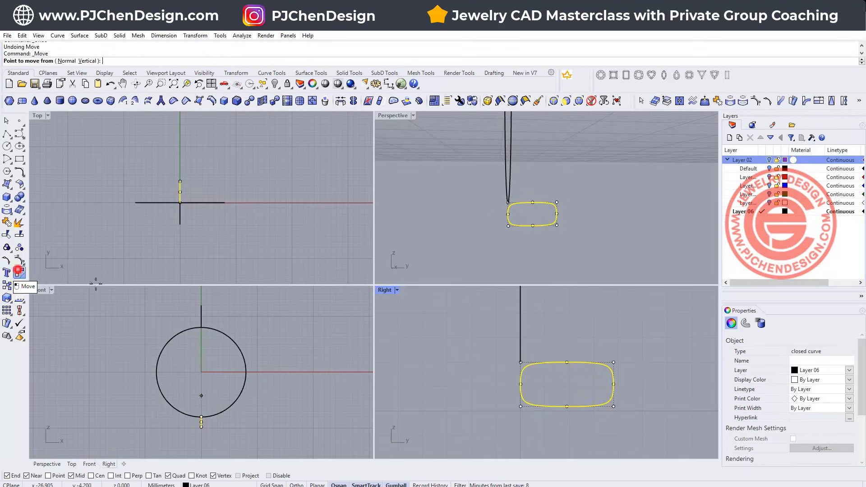
left_click(569, 364)
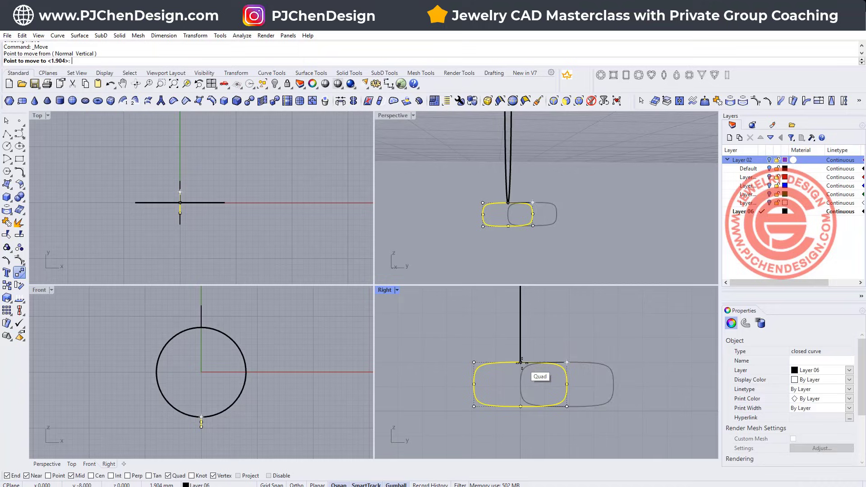
left_click(522, 362)
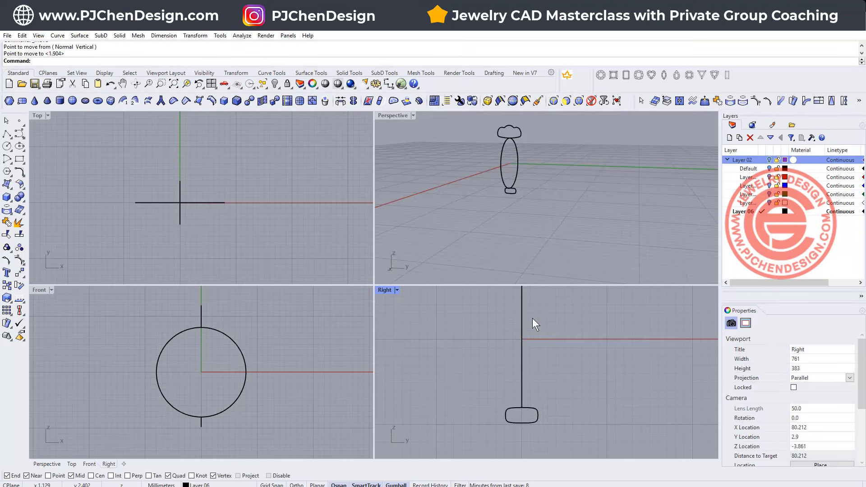
scroll(528, 325, "up", 3)
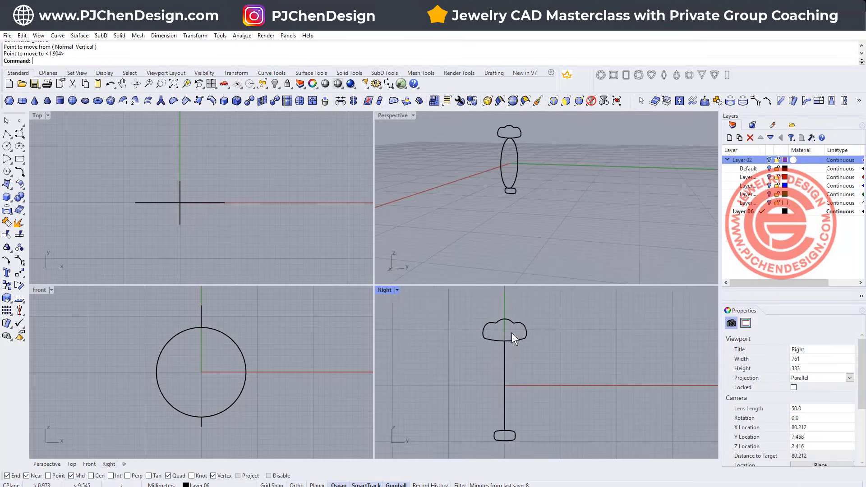
scroll(490, 365, "up", 5)
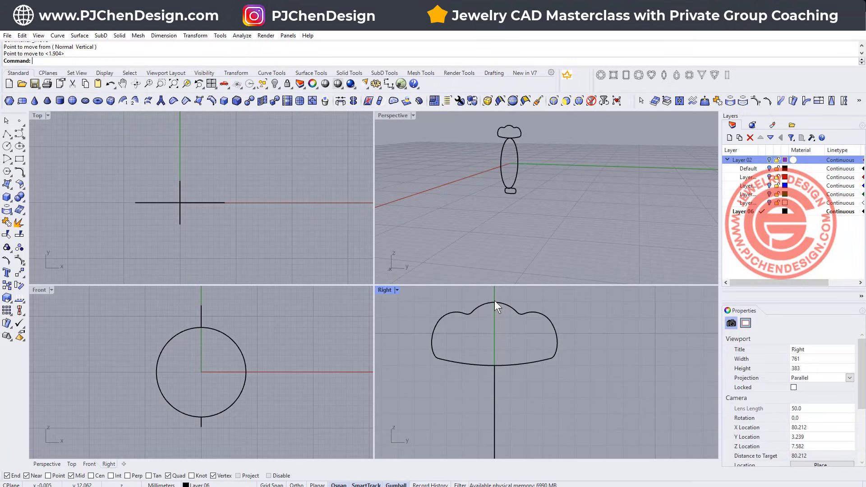
Step: Set up a Sweep 1 Rail with the finger circle as rail and the scalloped and rounded rectangular profiles as cross sections
double_click(390, 116)
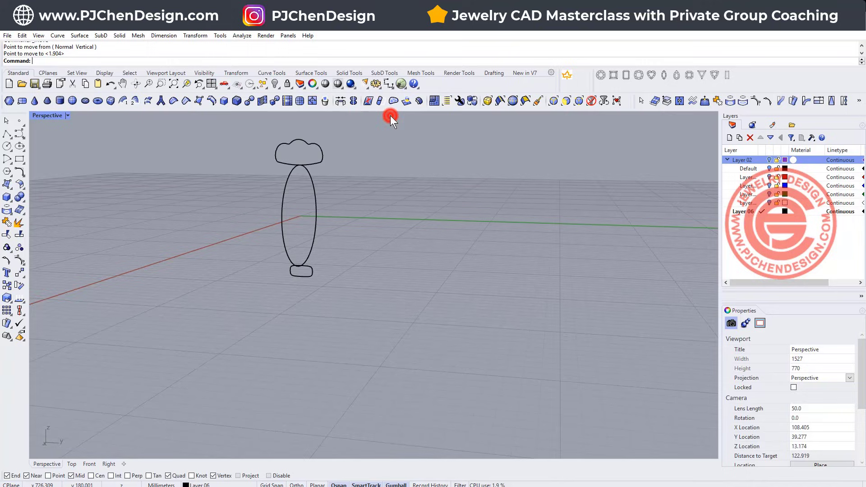
right_click_drag(350, 228, 316, 225)
left_click(79, 36)
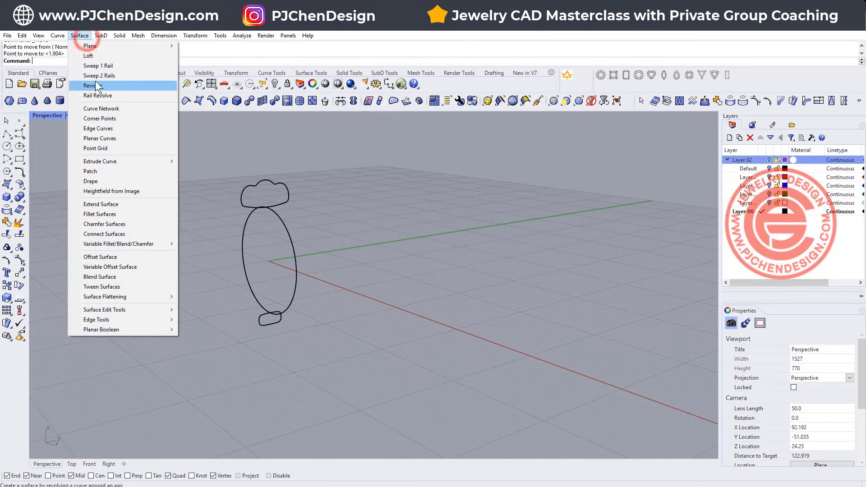
left_click(104, 66)
left_click(279, 217)
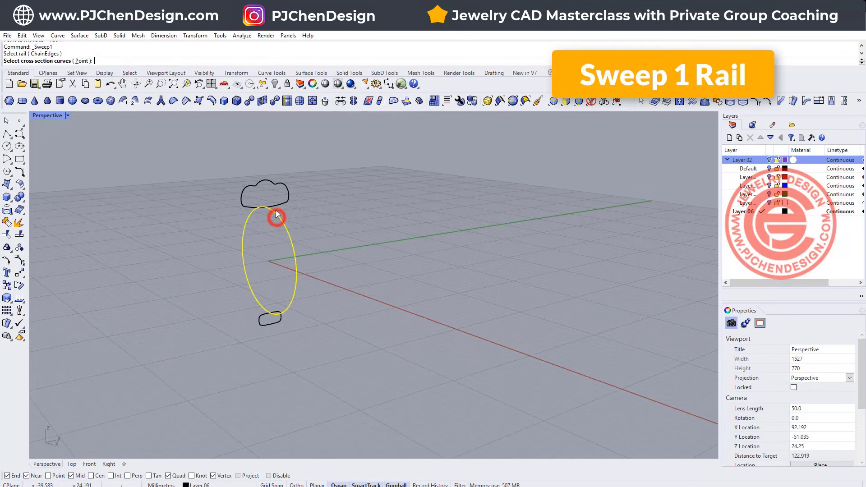
left_click(280, 203)
left_click(272, 325)
key("Return")
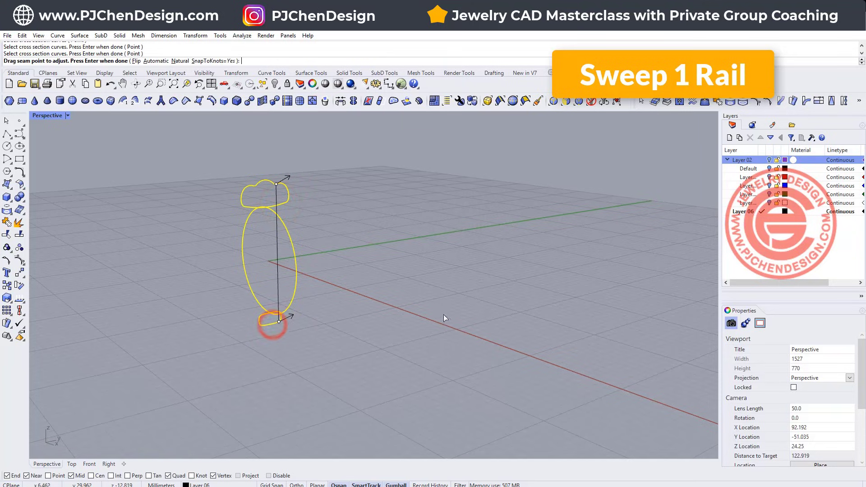
Step: Place both profiles' seam points at their contact points with the finger circle and accept the seam alignment
left_click_drag(277, 184, 266, 208)
left_click_drag(279, 322, 270, 313)
right_click_drag(394, 279, 464, 280)
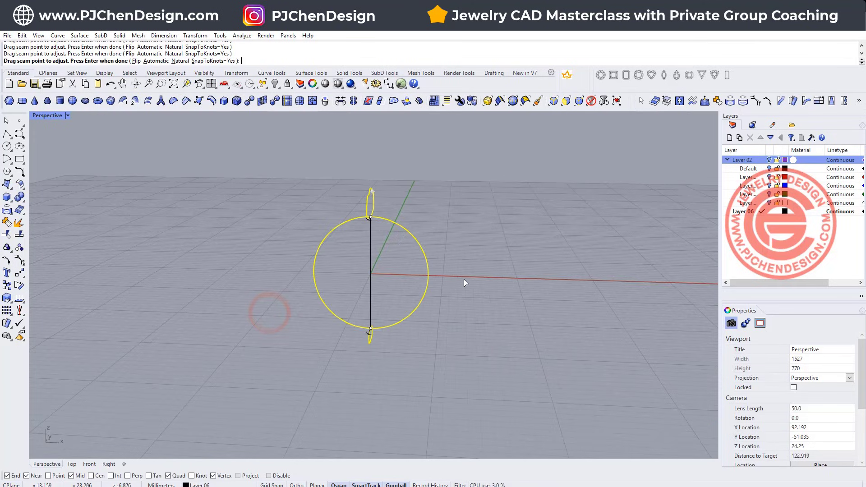
key("Return")
Step: Make it a closed sweep with freeform frame style and unchanged cross sections, and create the ring band
left_click_drag(689, 160, 607, 142)
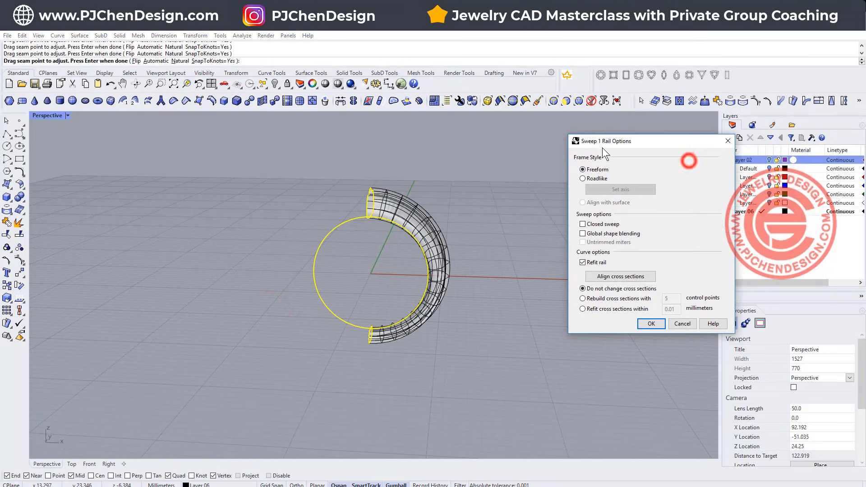
left_click(582, 224)
right_click_drag(402, 238, 422, 269)
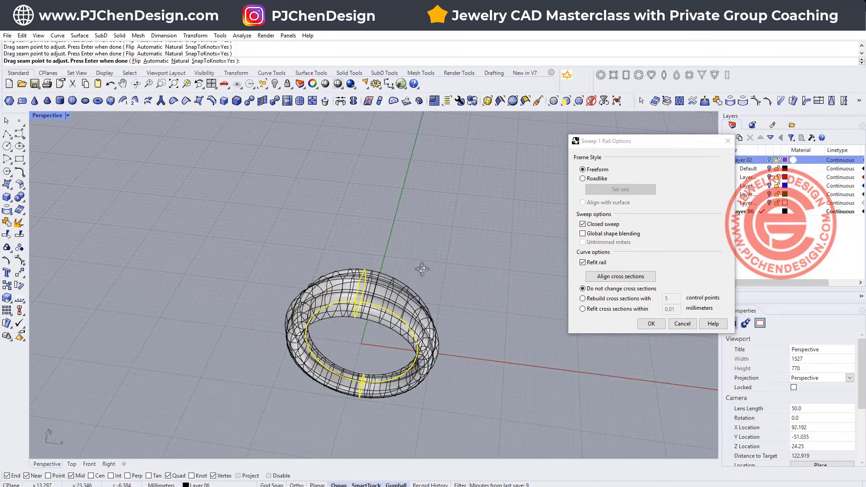
left_click(651, 324)
right_click_drag(380, 192, 368, 158)
scroll(385, 232, "up", 6)
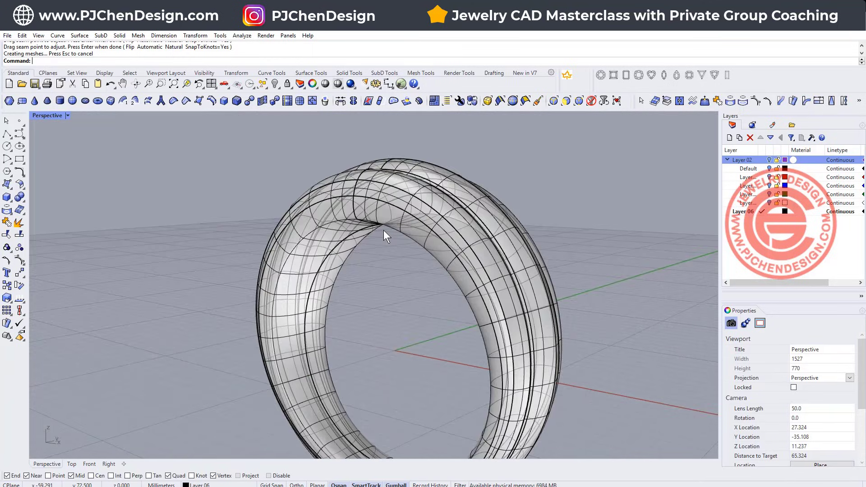
Step: Draw a line from its midpoint at the finger hole's top point, extending about 4.11 mm straight to each side across the band
right_click_drag(385, 232, 399, 216)
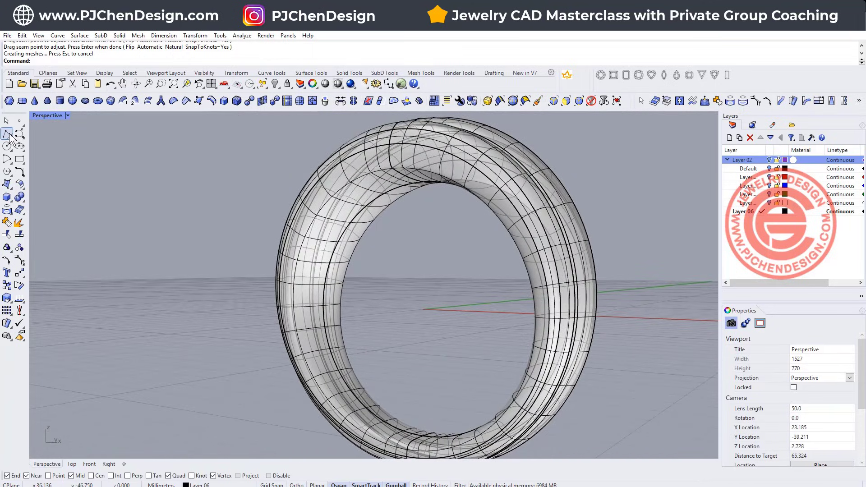
left_click(8, 137)
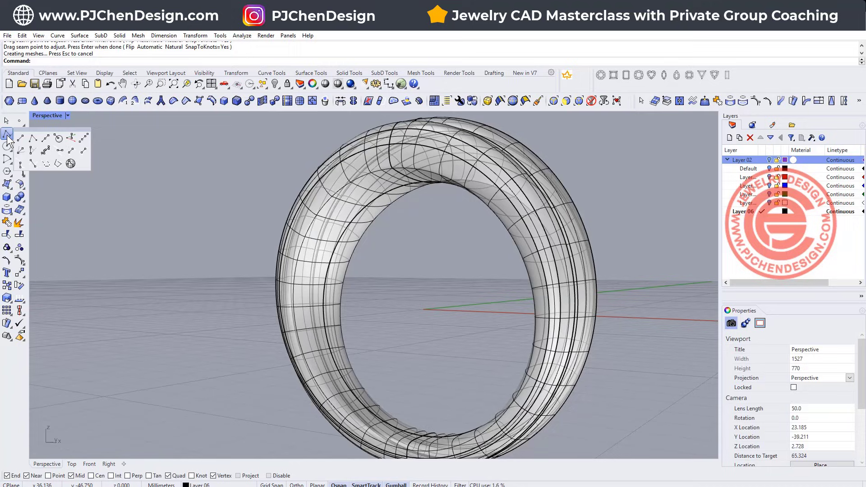
left_click(45, 140)
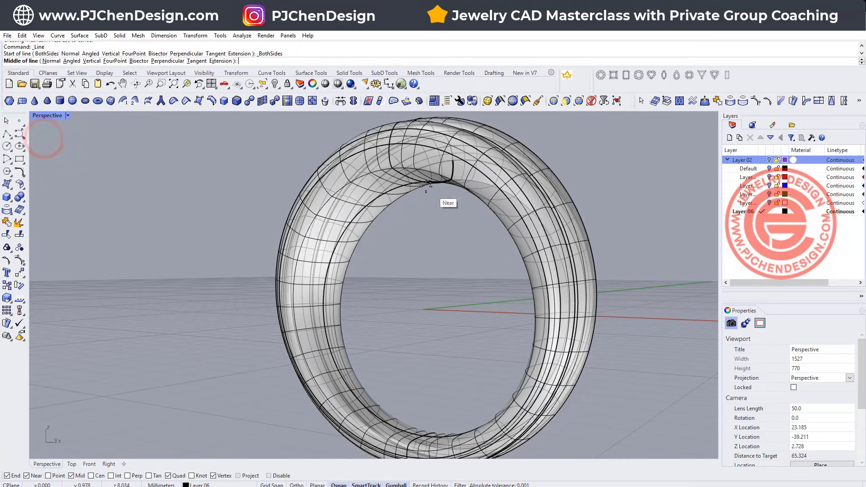
left_click(422, 183)
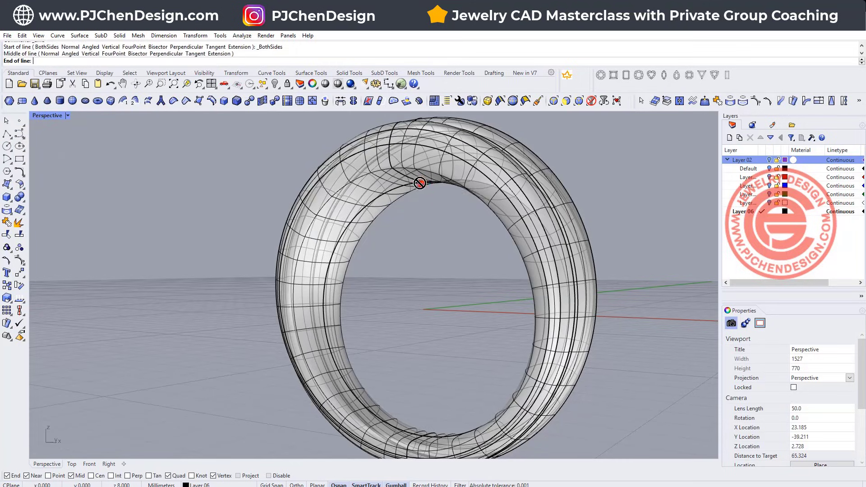
double_click(55, 115)
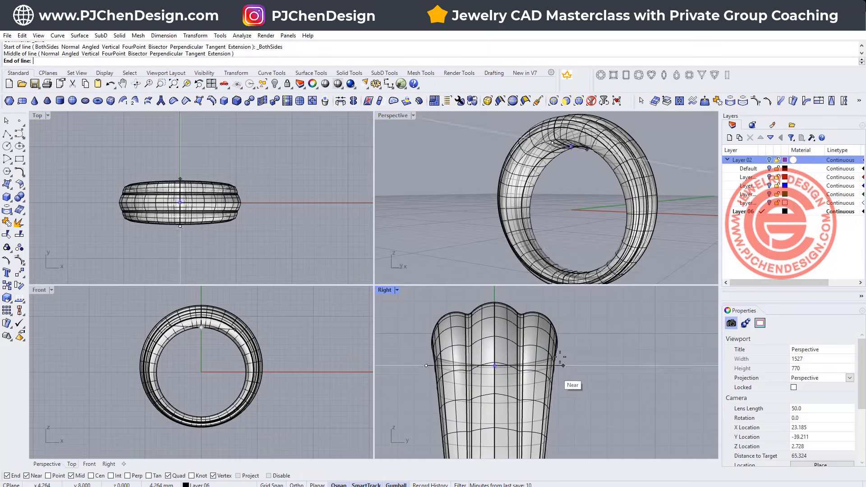
scroll(562, 357, "up", 2)
key("shift")
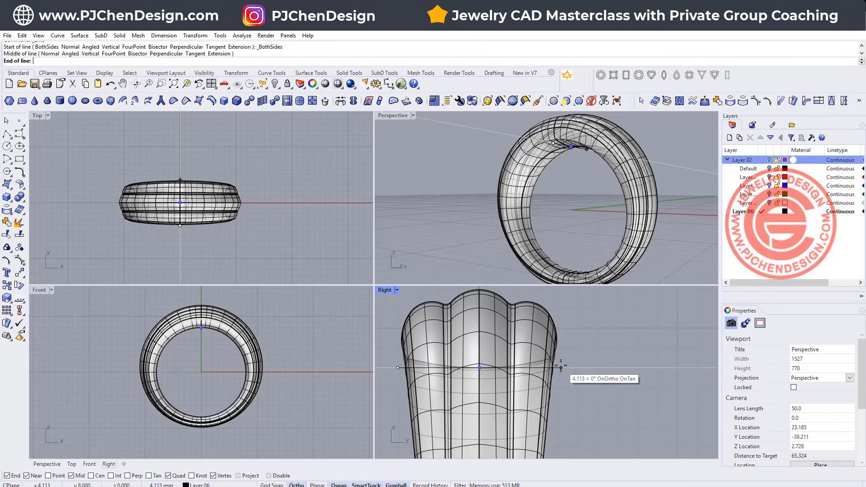
left_click(561, 367)
Step: Draw an arc between the two ends of the cross line, passing through the crest of the ring's middle scallop
left_click(7, 164)
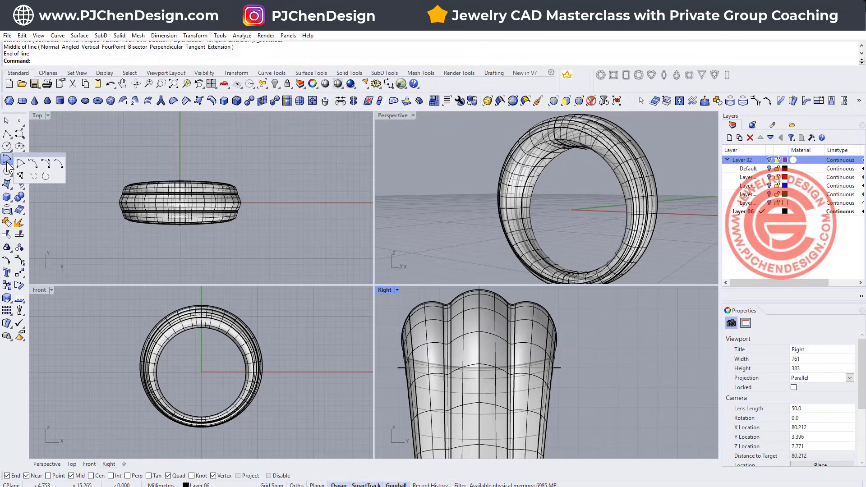
left_click(31, 163)
left_click(398, 367)
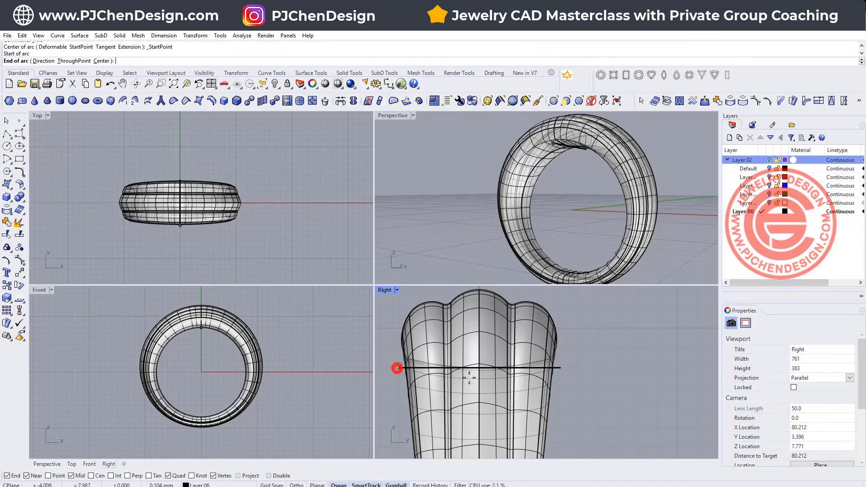
left_click(563, 369)
right_click_drag(531, 327, 536, 376)
left_click(487, 339)
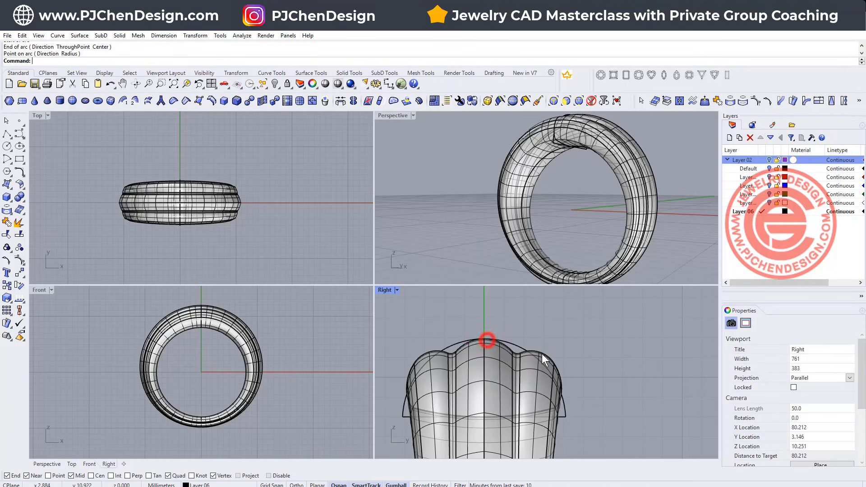
Step: Rebuild the arc over the ring's top into a curve with seven control points
left_click(514, 347)
right_click_drag(497, 148, 575, 181)
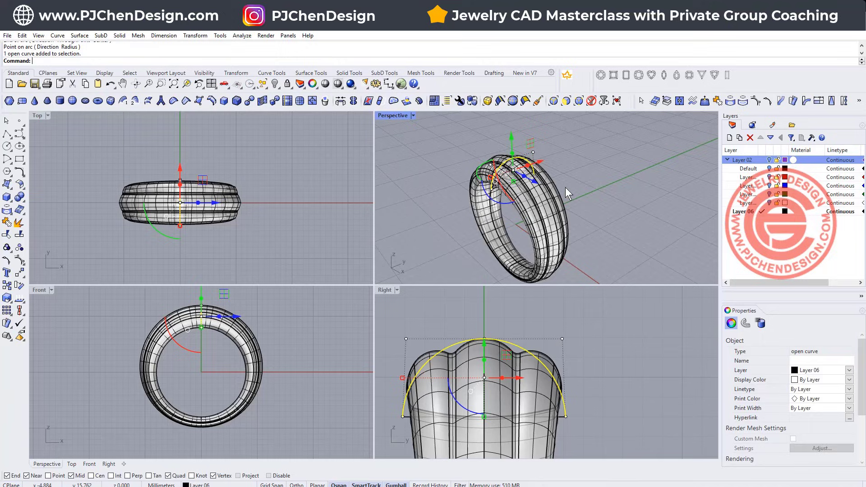
type("rebuild")
key("Return")
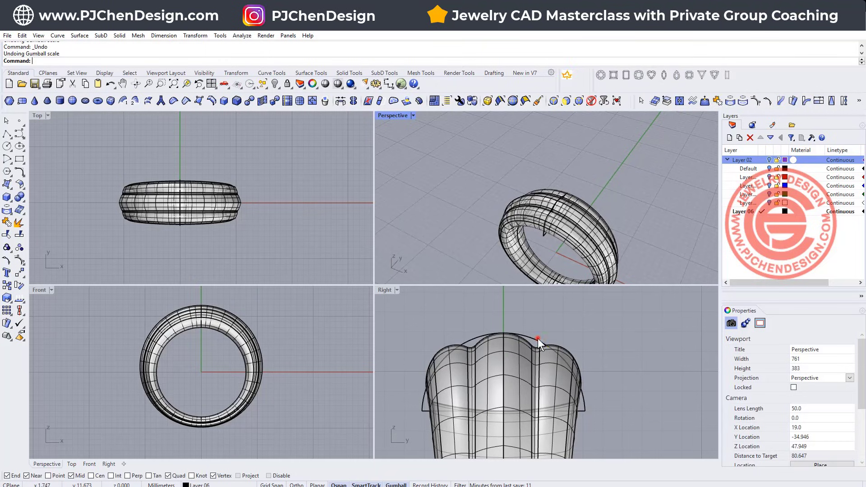
Step: Rotate the rebuilt curve about 45 degrees clockwise in plan, and stretch it across the band until its ends align with the cross line's ends
left_click(537, 340)
scroll(182, 210, "up", 2)
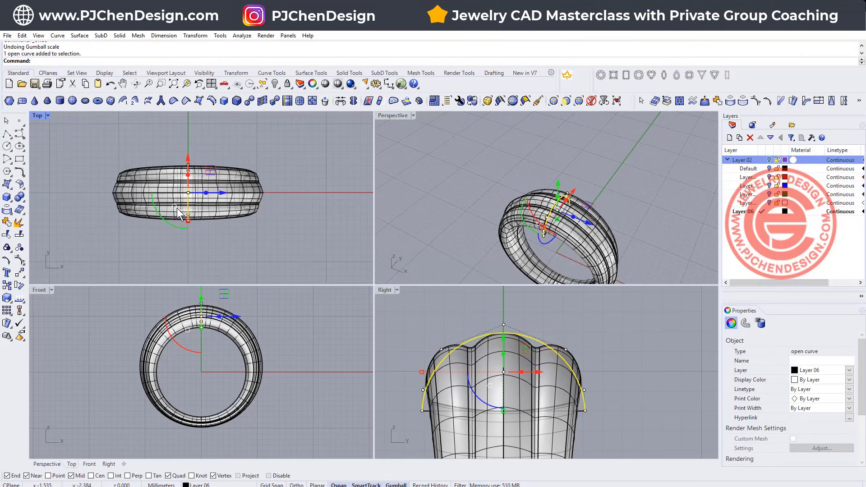
left_click_drag(176, 209, 70, 220)
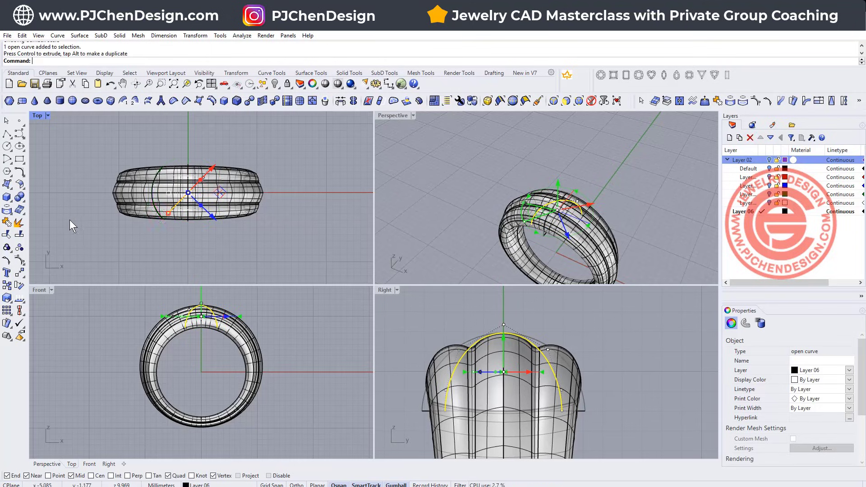
left_click_drag(444, 373, 424, 383)
Step: Scale the two control points beside the diagonal curve's crest outward so the curve clears the outer scallops
left_click(445, 180)
right_click_drag(444, 180, 548, 226)
left_click(534, 227)
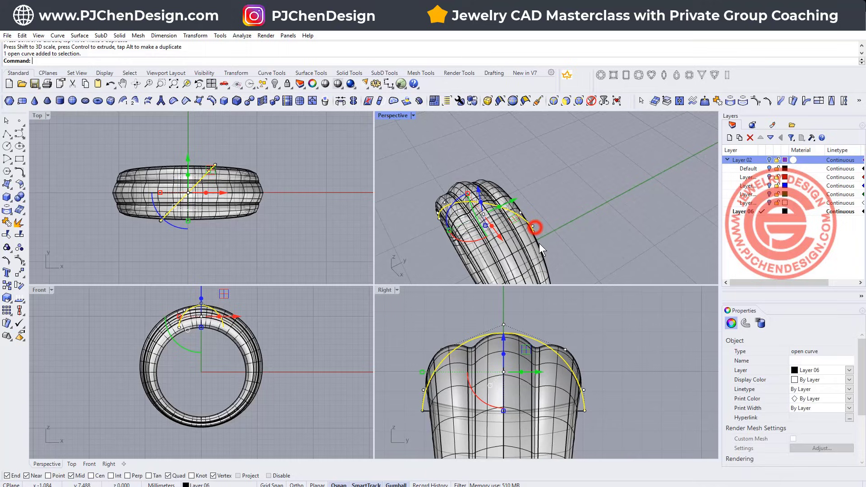
left_click(433, 349)
left_click_drag(411, 334, 611, 361)
left_click_drag(436, 346, 419, 346)
scroll(206, 152, "up", 2)
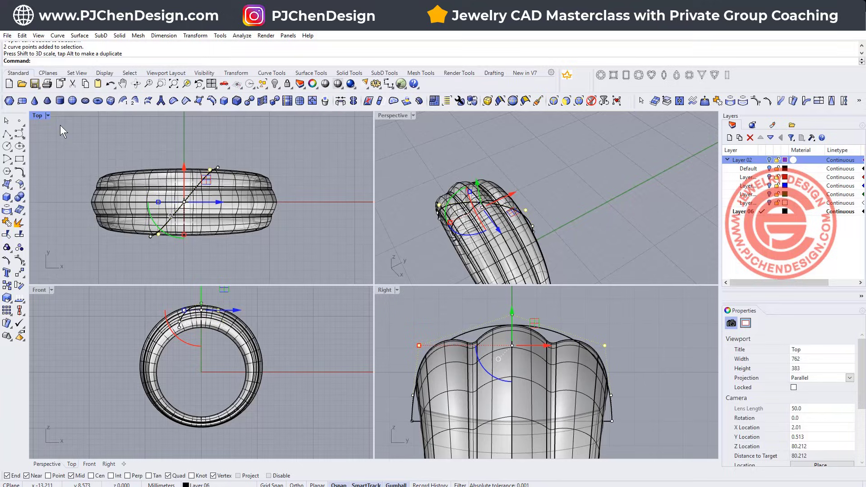
Step: In the Top view, shift the two control points near the diagonal curve's ends inward by about 1 mm each to form an S shape
double_click(37, 116)
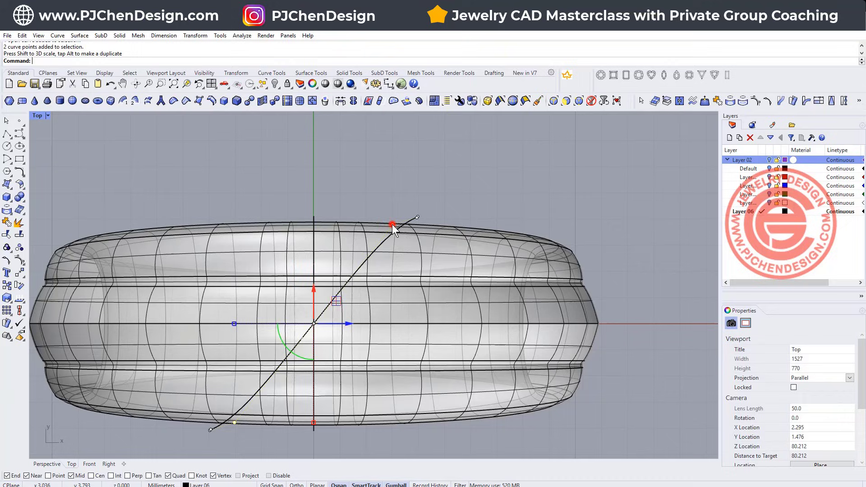
left_click(392, 224)
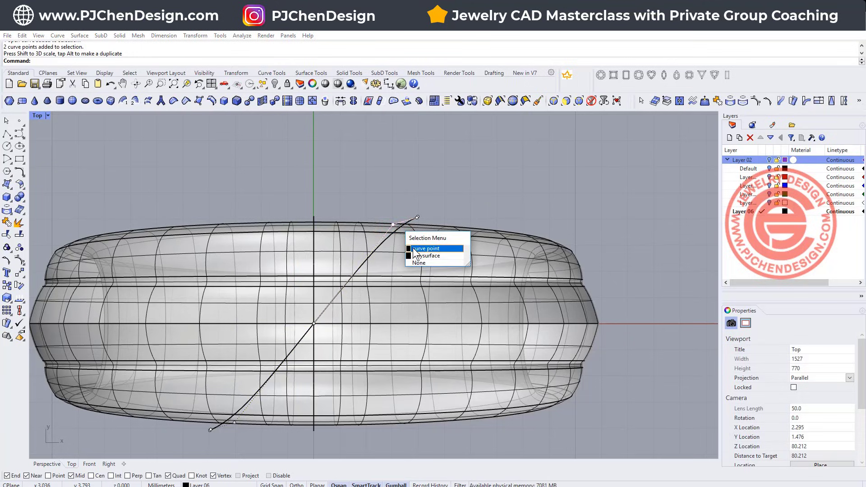
left_click(415, 249)
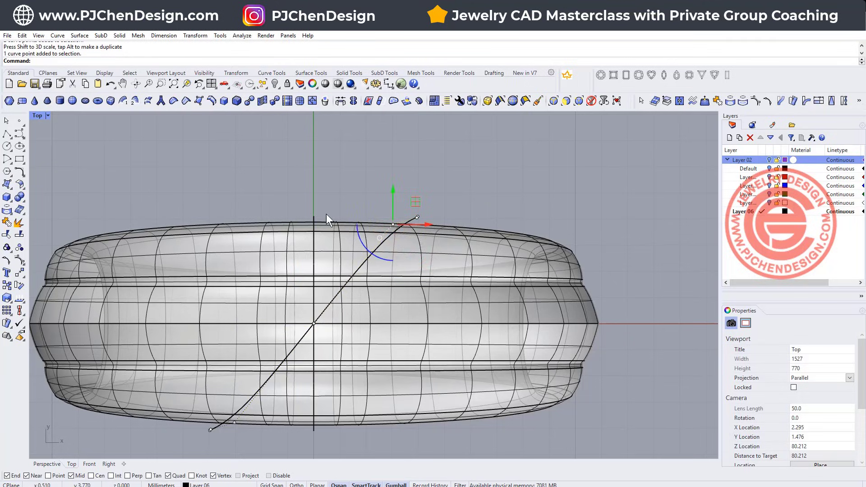
left_click(427, 224)
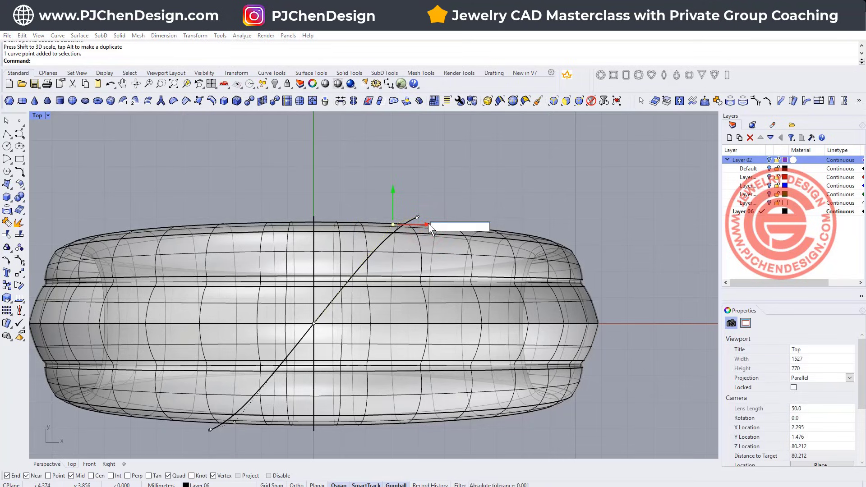
key("Return")
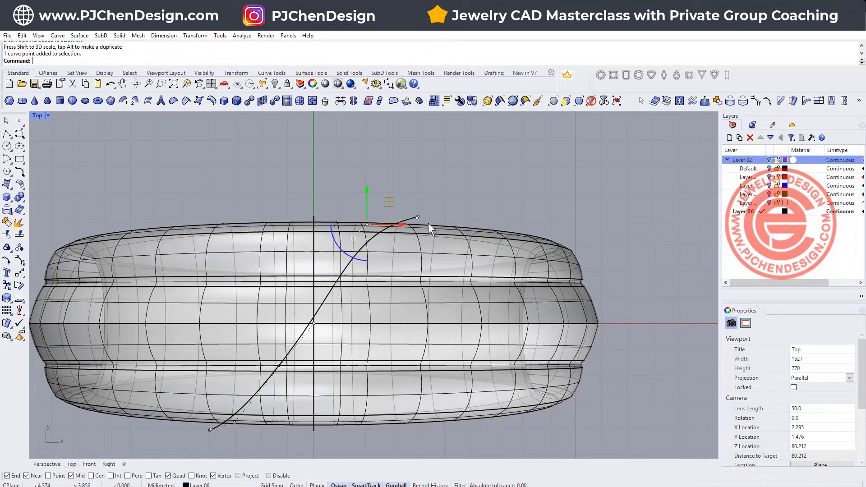
left_click(234, 422)
left_click(269, 422)
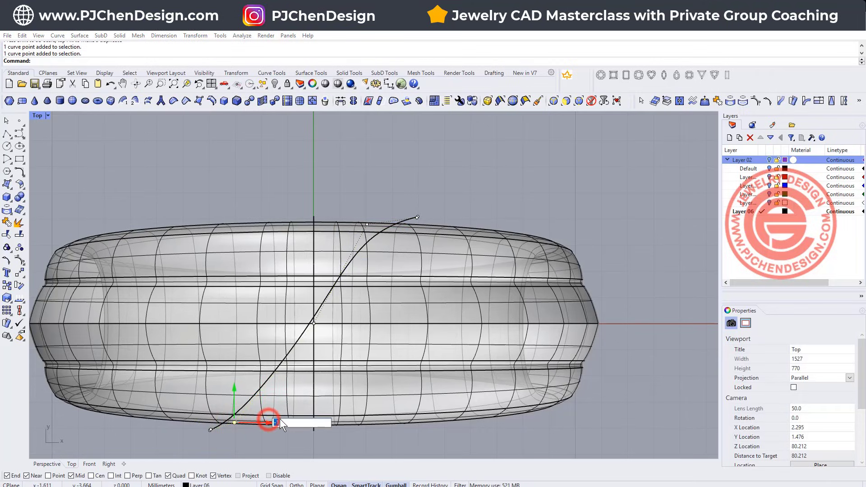
key("Return")
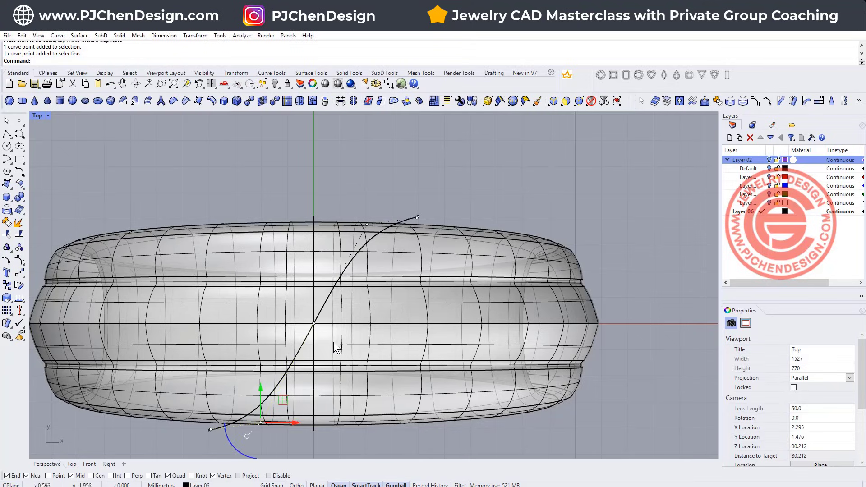
left_click(312, 179)
Step: Lower the two end control points of the S-curve together in the Right view so its ends extend further down the band's sides
right_click_drag(407, 294, 421, 267)
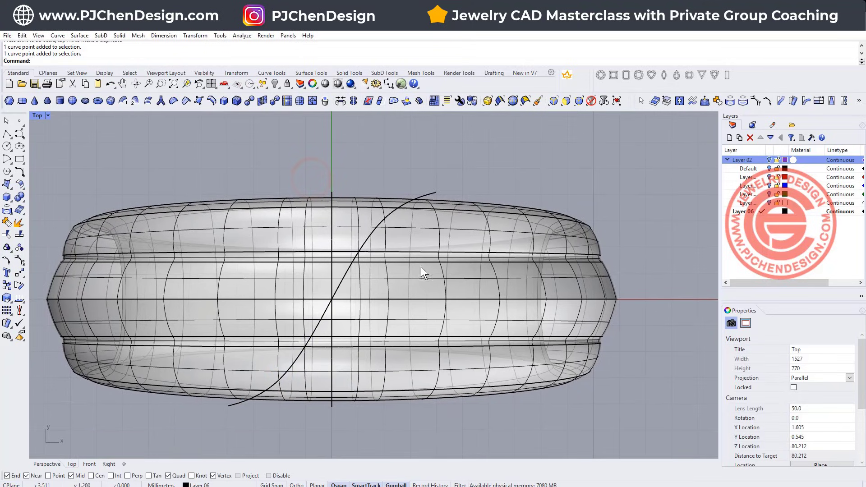
left_click(425, 191)
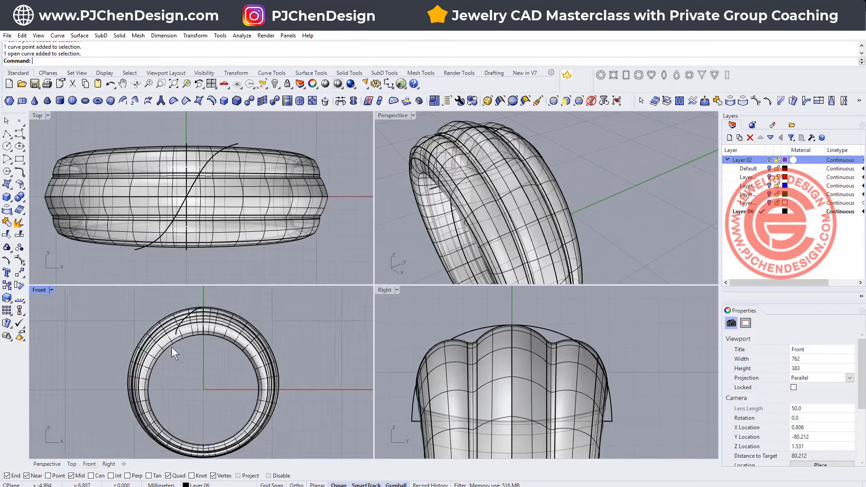
scroll(176, 338, "up", 10)
right_click_drag(183, 335, 165, 370)
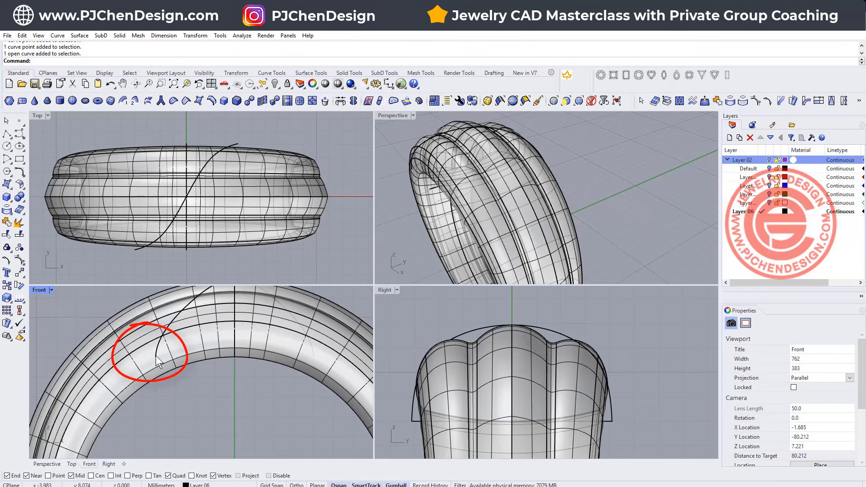
left_click(156, 356)
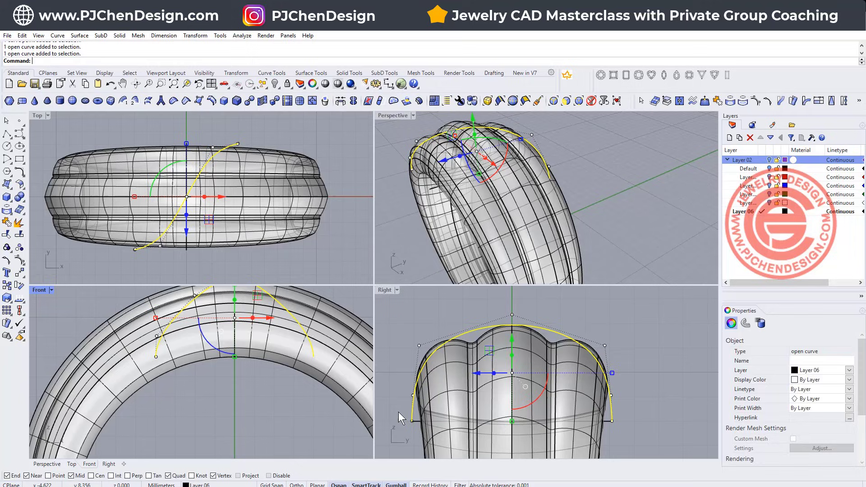
left_click(416, 423)
left_click(412, 422)
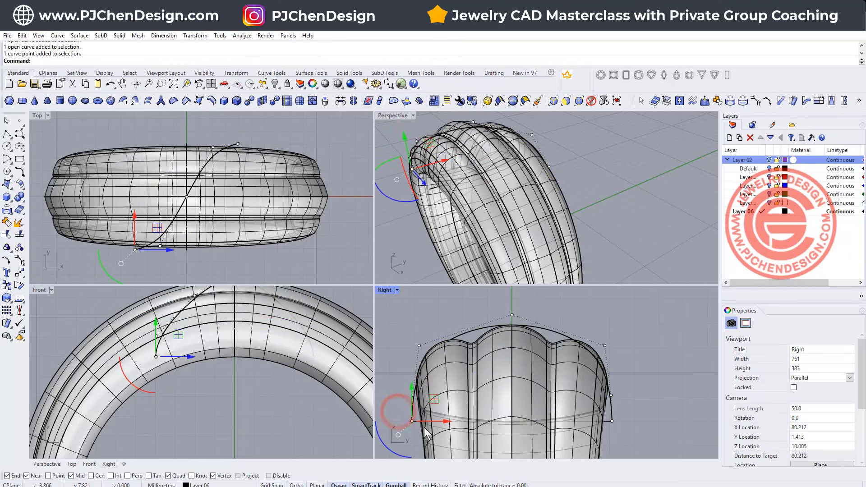
left_click(612, 421, "shift")
scroll(623, 393, "down", 3)
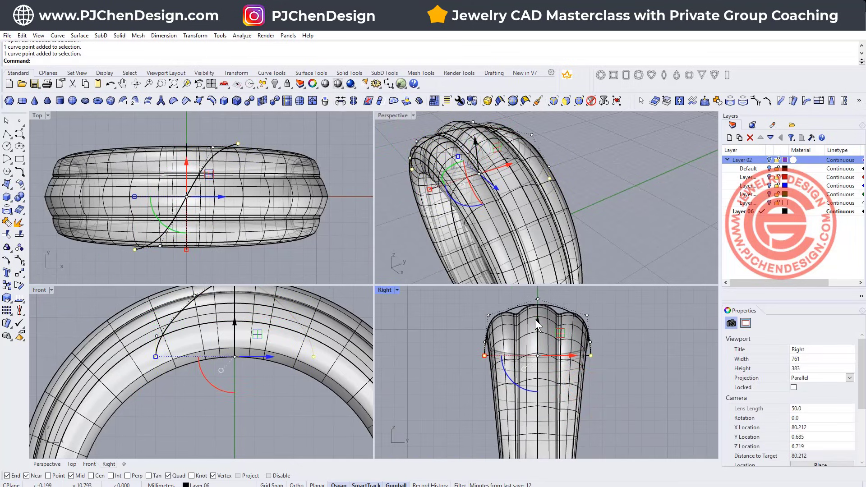
left_click_drag(535, 319, 522, 349)
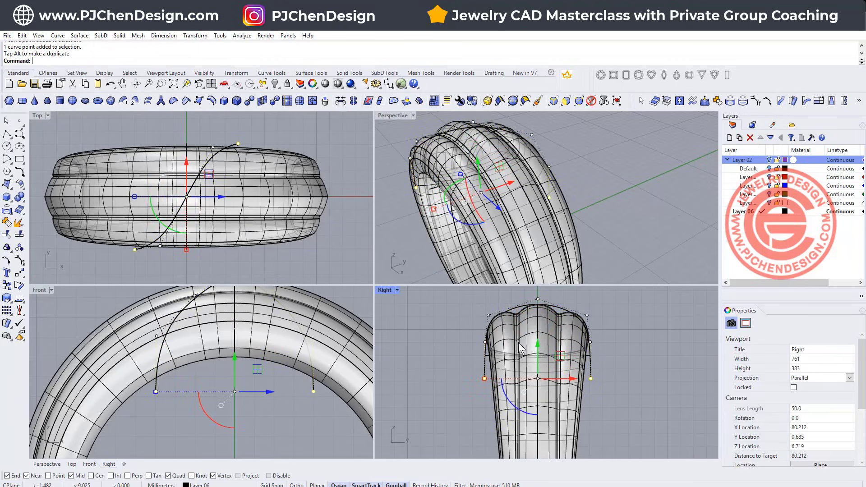
Step: Set the S-curve's display color to Red
left_click(605, 152)
left_click(591, 346)
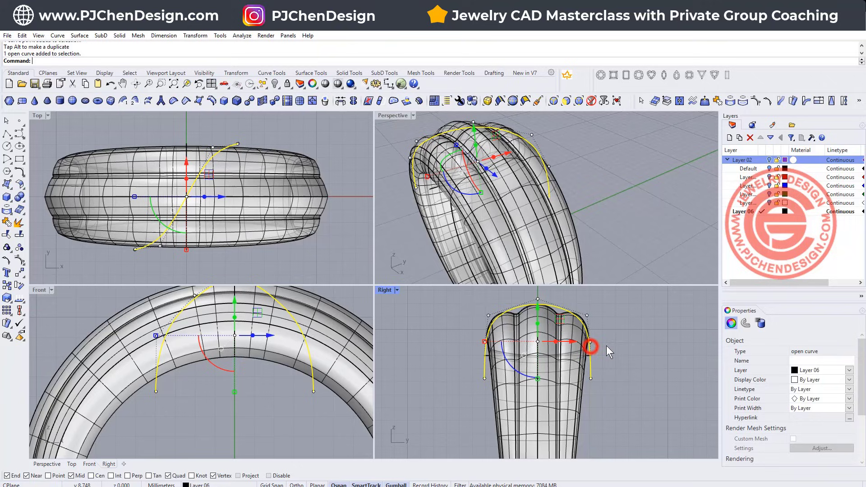
left_click(849, 380)
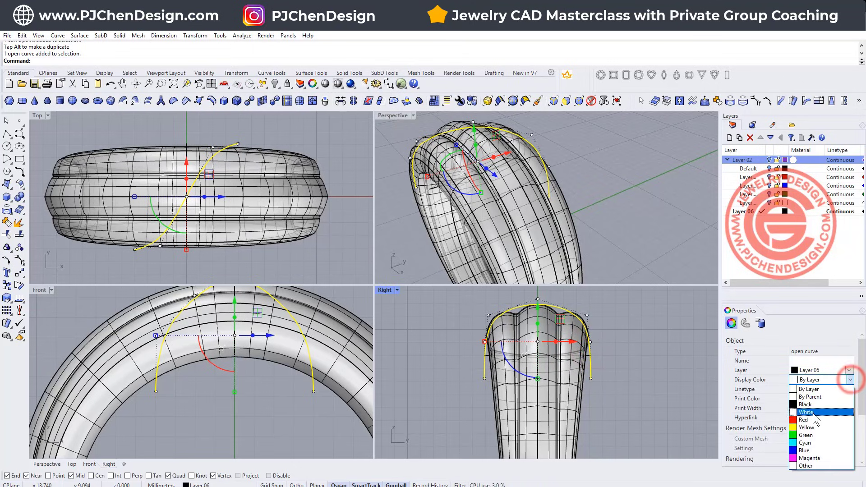
left_click(812, 419)
left_click(653, 200)
right_click_drag(541, 208, 578, 208)
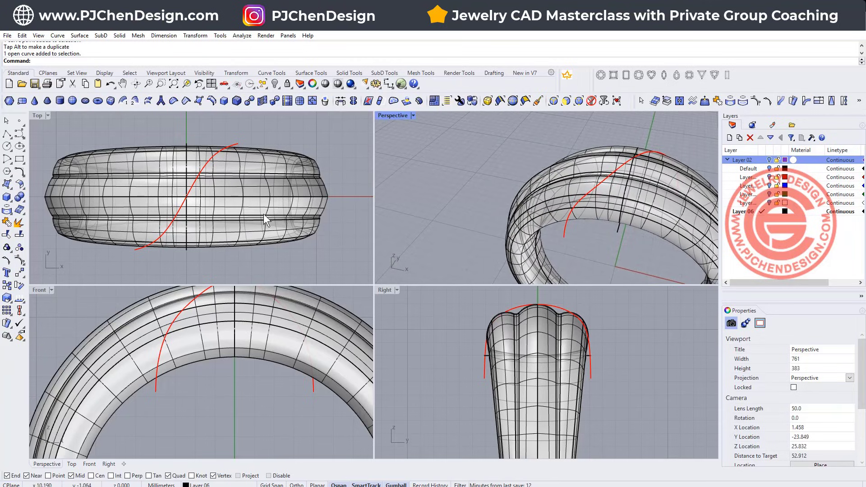
Step: In the Top view, draw a small circle centred on the S-curve's front end and copy it along X so the two circles slightly overlap
scroll(137, 225, "up", 5)
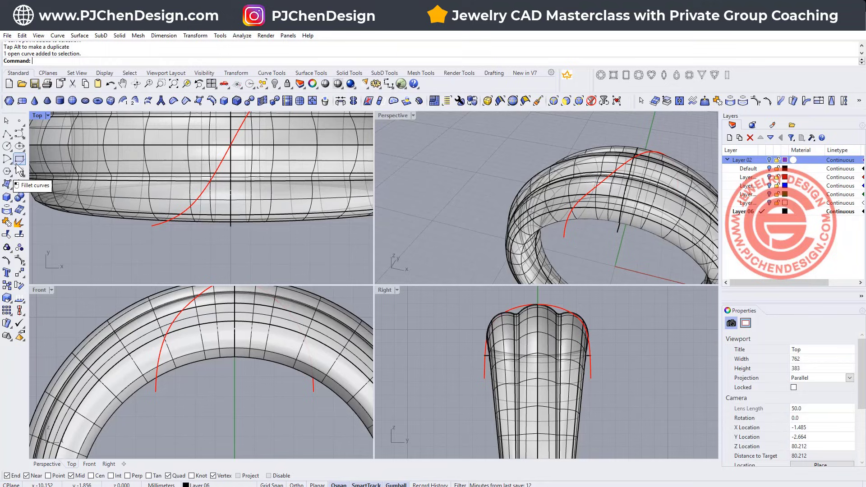
left_click(6, 146)
scroll(97, 232, "up", 2)
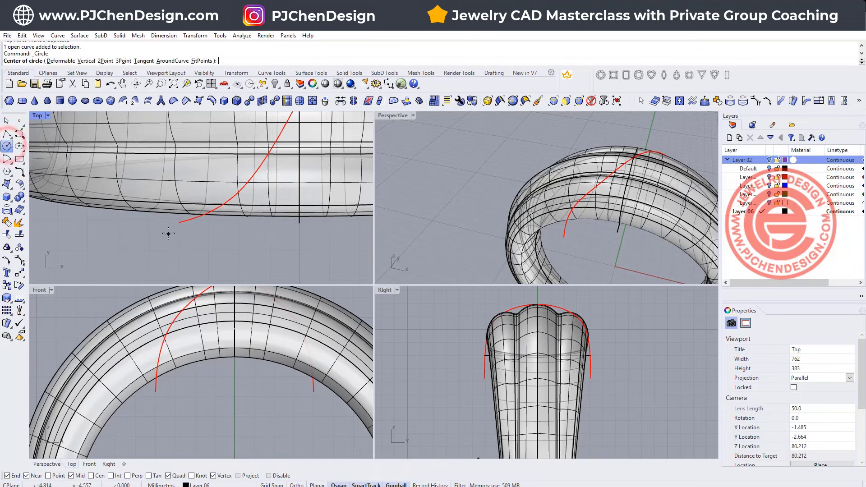
left_click(178, 223)
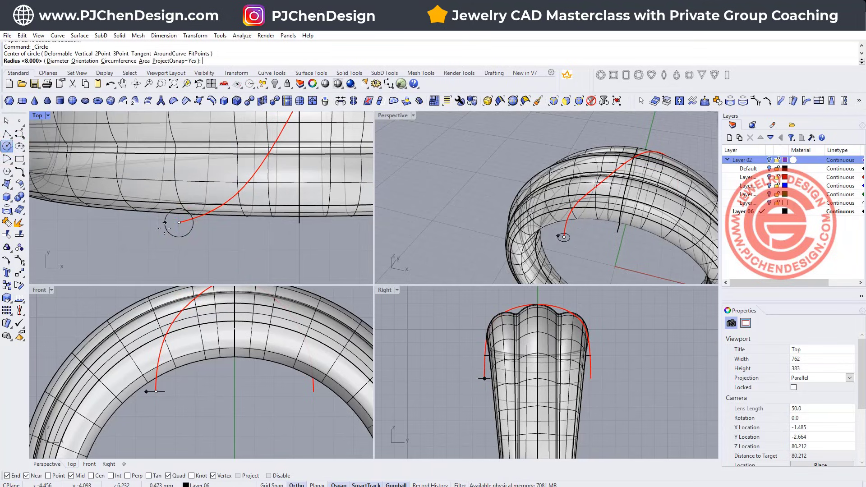
left_click(158, 229)
left_click(187, 240)
right_click(186, 239)
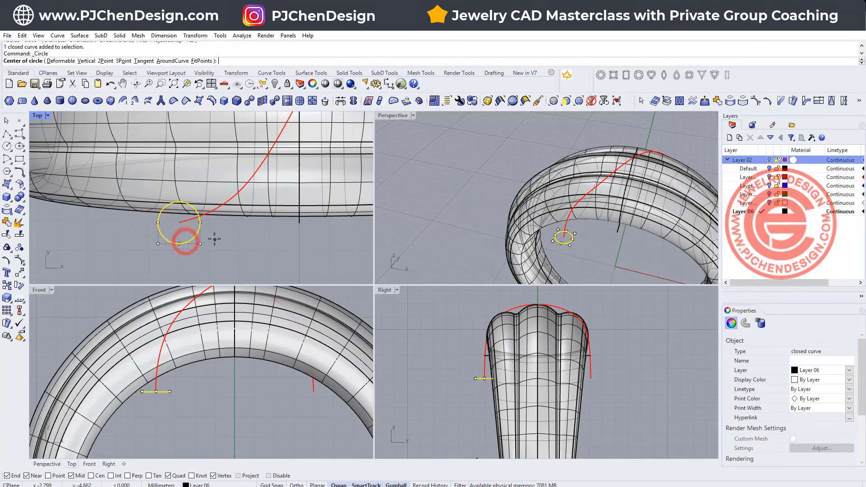
key("Escape")
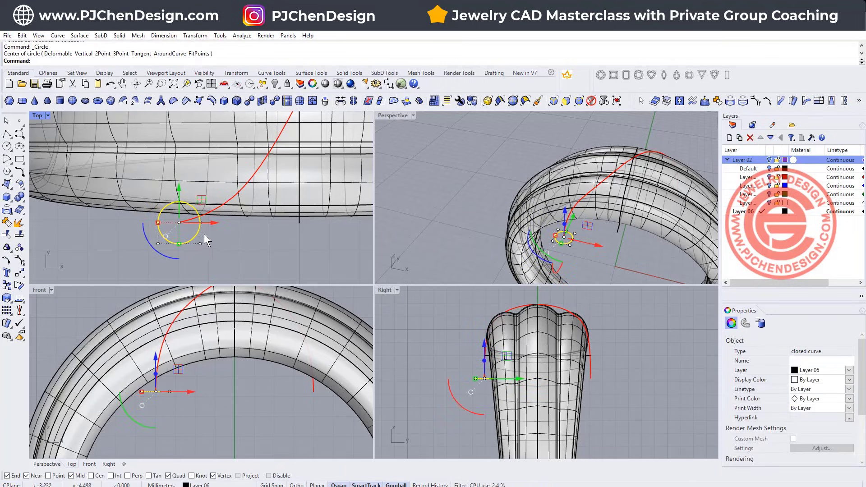
left_click_drag(212, 223, 248, 231)
scroll(204, 229, "up", 3)
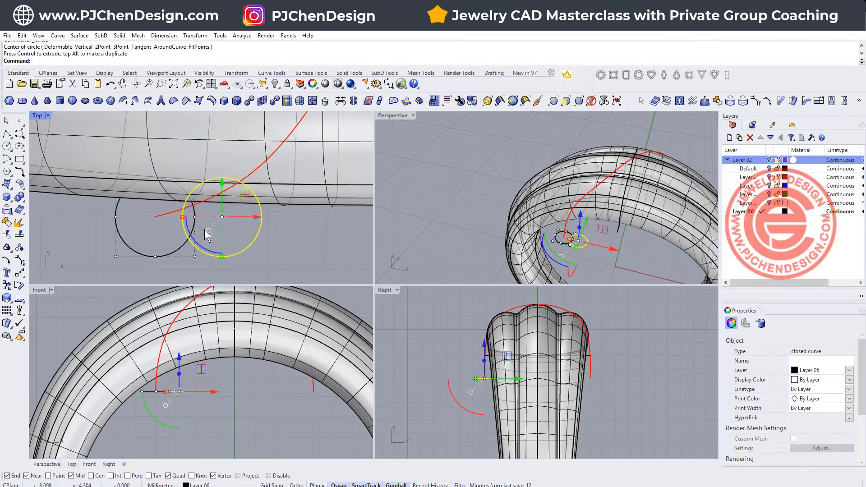
Step: Trim away the overlapping inner arcs of the two circles and join the remainder into one closed curve
left_click(194, 231, "shift")
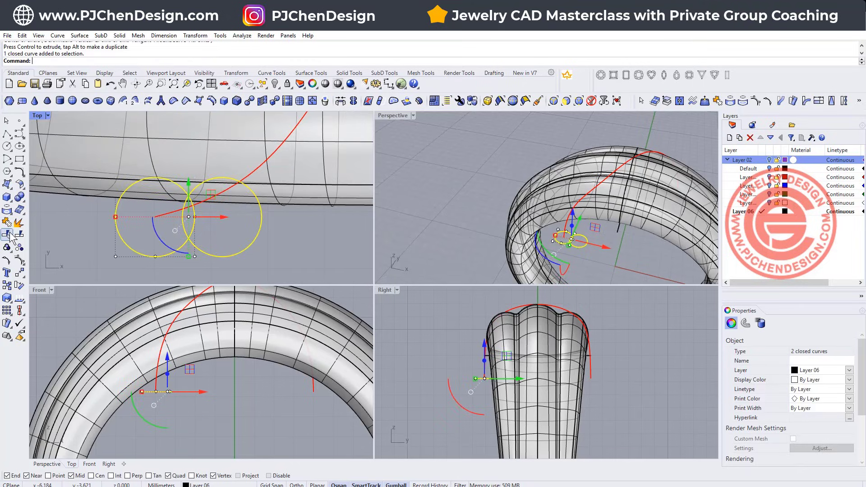
left_click(15, 234)
left_click(183, 230)
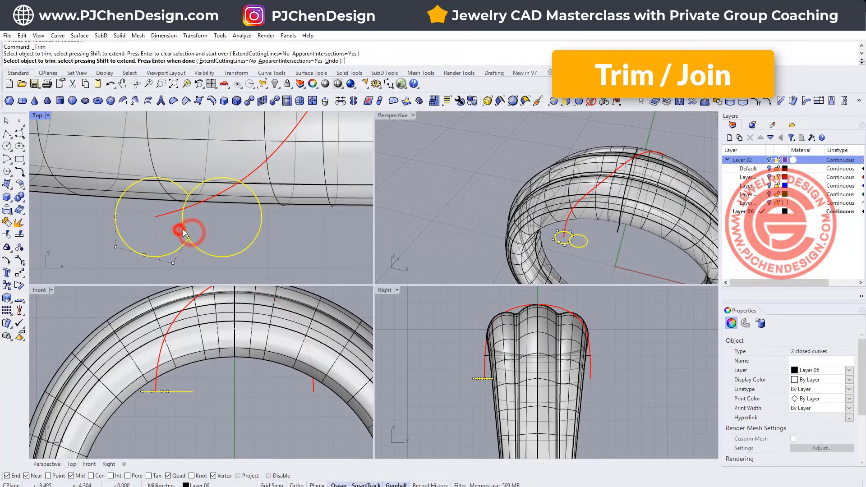
left_click(187, 231)
key("Return")
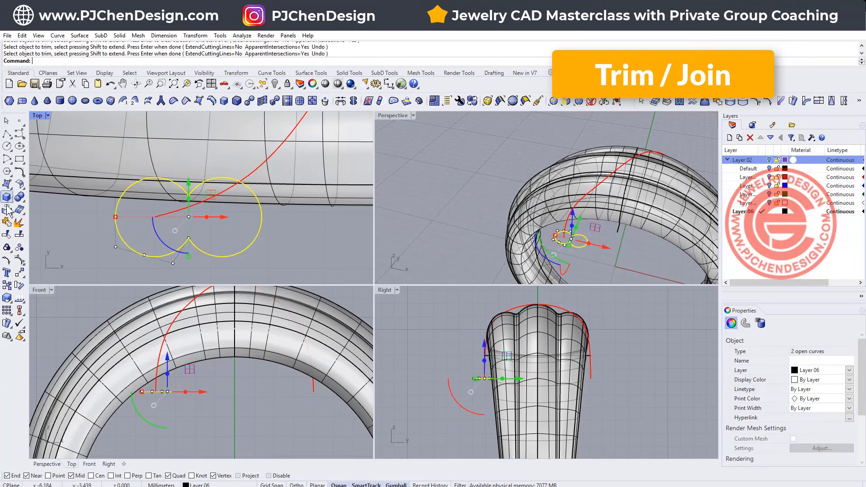
left_click(19, 197)
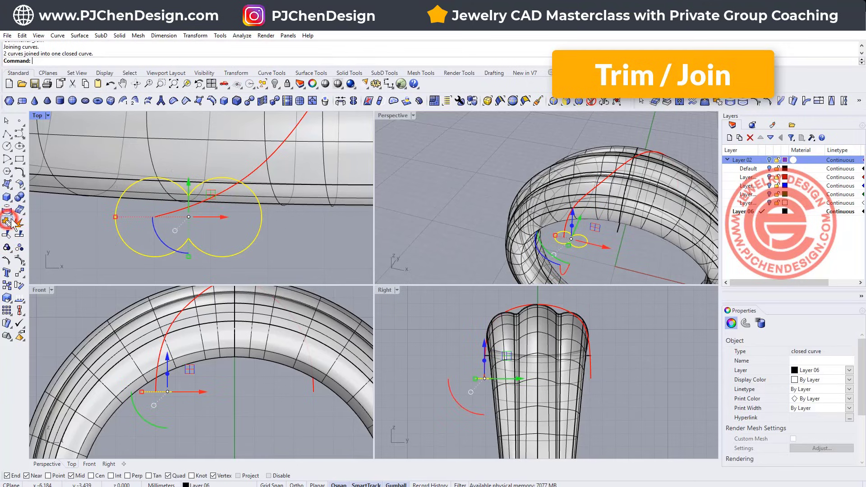
Step: Fillet the corners of the joined double-circle profile with a 0.1 mm radius
left_click(21, 172)
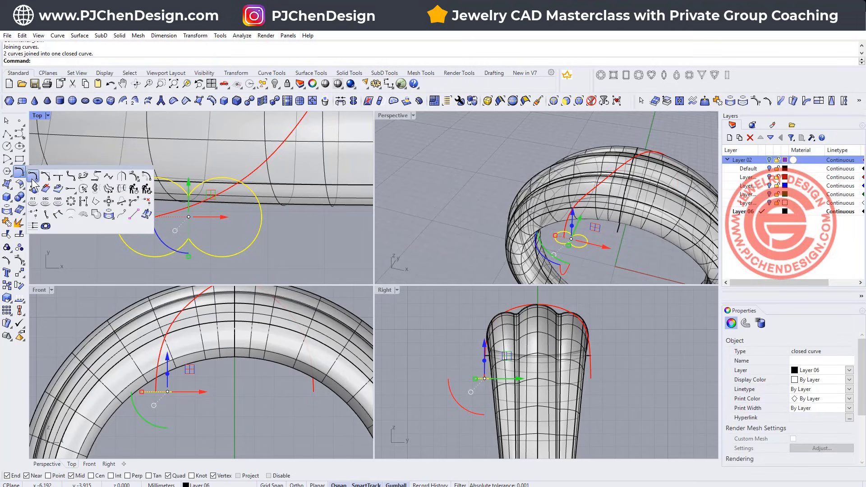
left_click(71, 176)
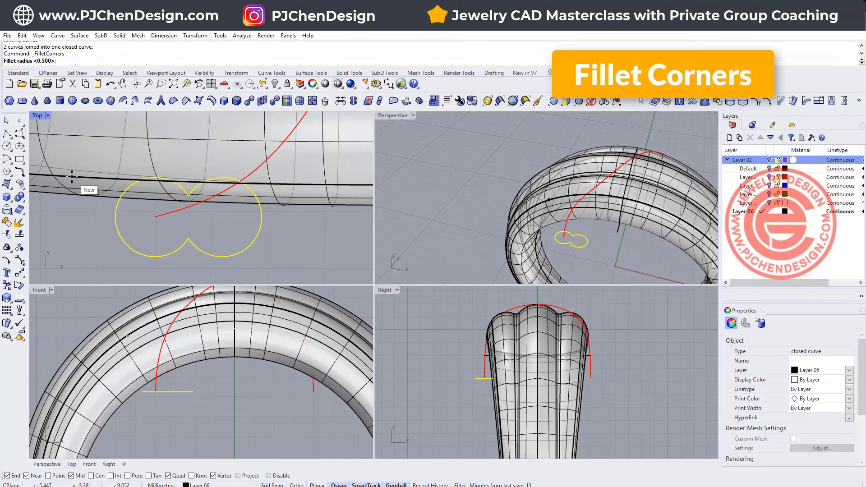
type("0.1")
key("Return")
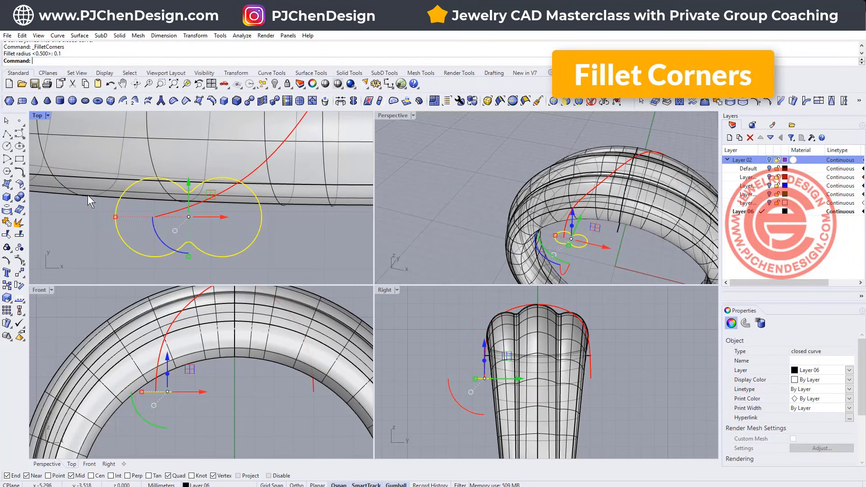
left_click(275, 245)
Step: Move the double-circle profile along X in the Top view to centre it on the S-curve's end
scroll(274, 246, "down", 3)
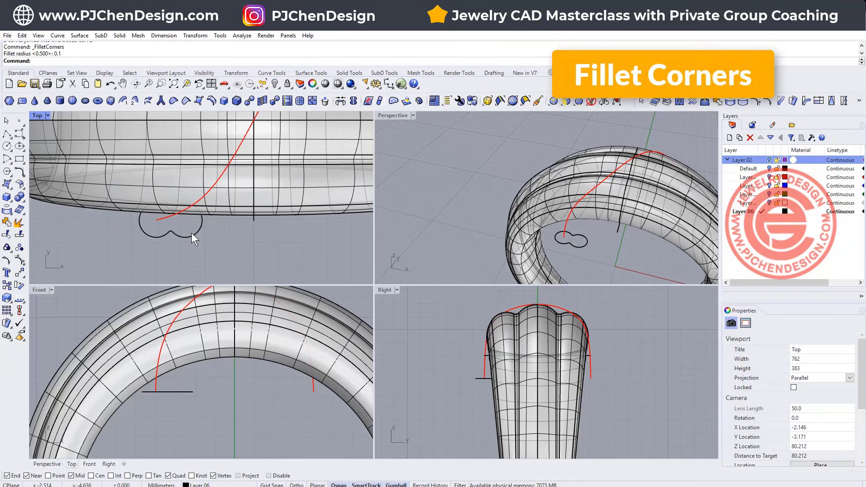
left_click(191, 234)
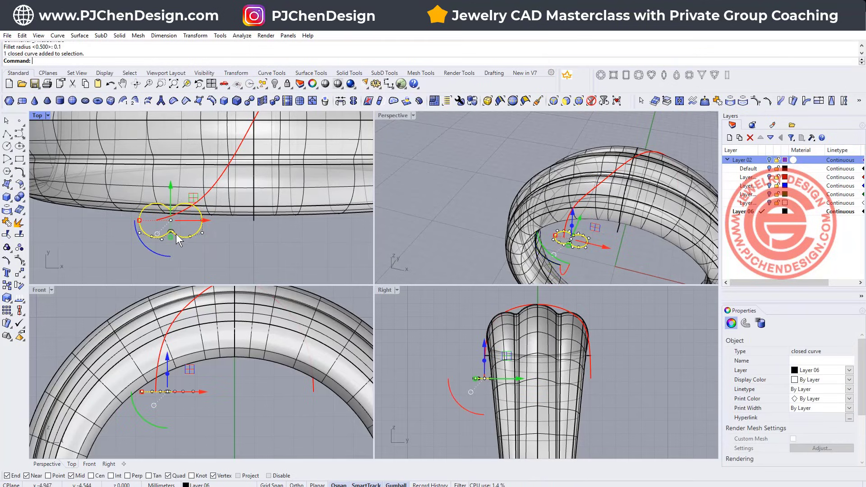
left_click_drag(203, 225, 185, 225)
left_click(245, 249)
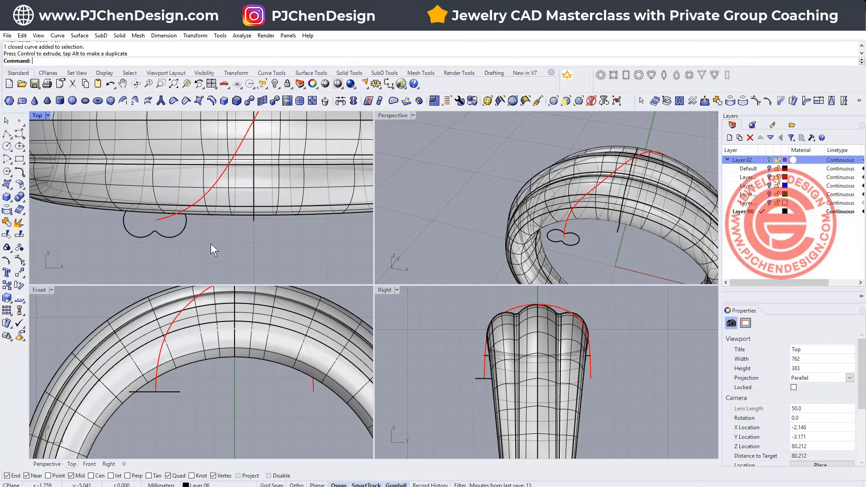
scroll(210, 244, "down", 5)
Step: Rotate a copy of the double-circle profile 180 degrees about the origin (0) to place it at the S-curve's opposite end
left_click(160, 239)
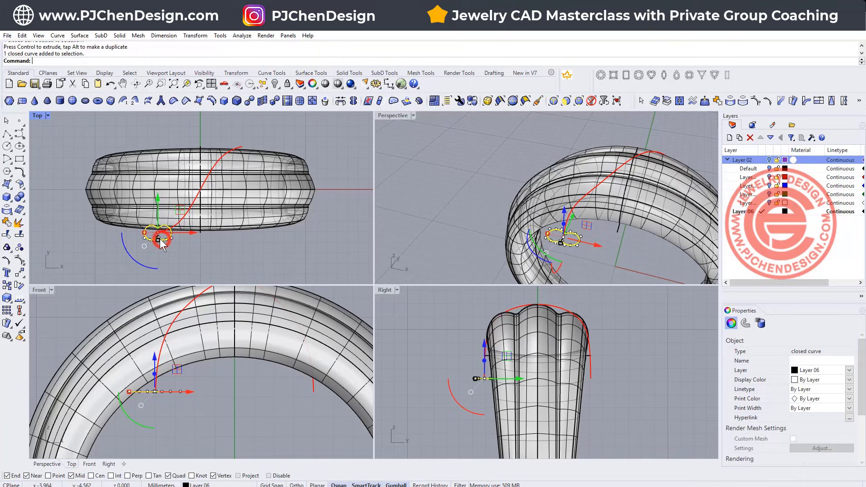
left_click(20, 286)
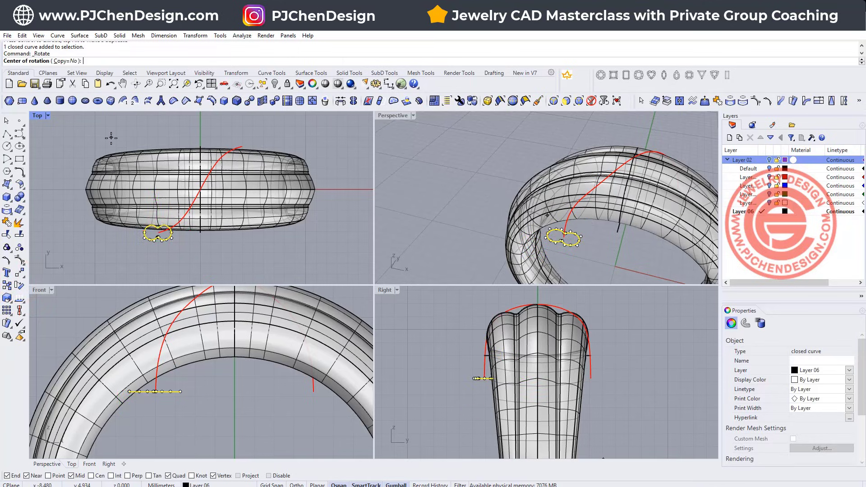
left_click(62, 61)
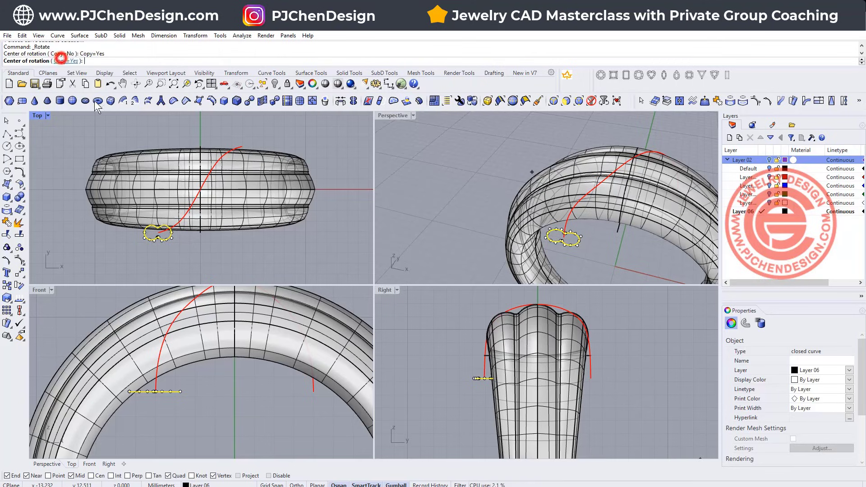
type("0")
key("Return")
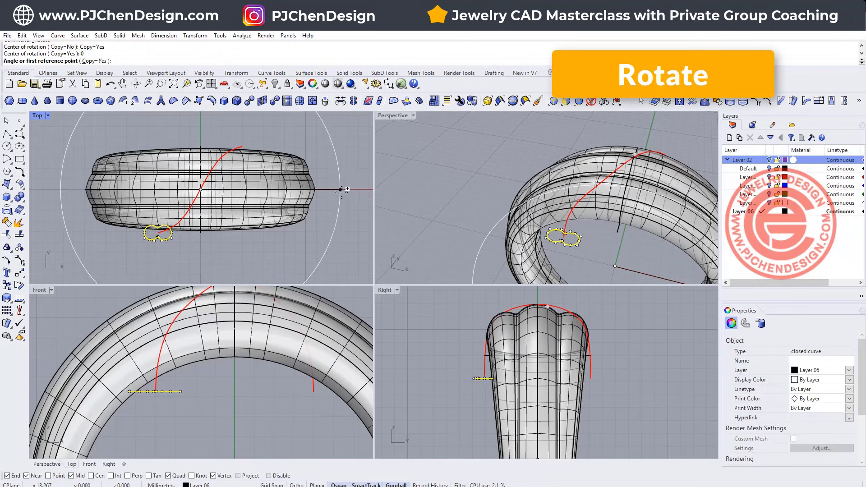
left_click(344, 190)
left_click(55, 190)
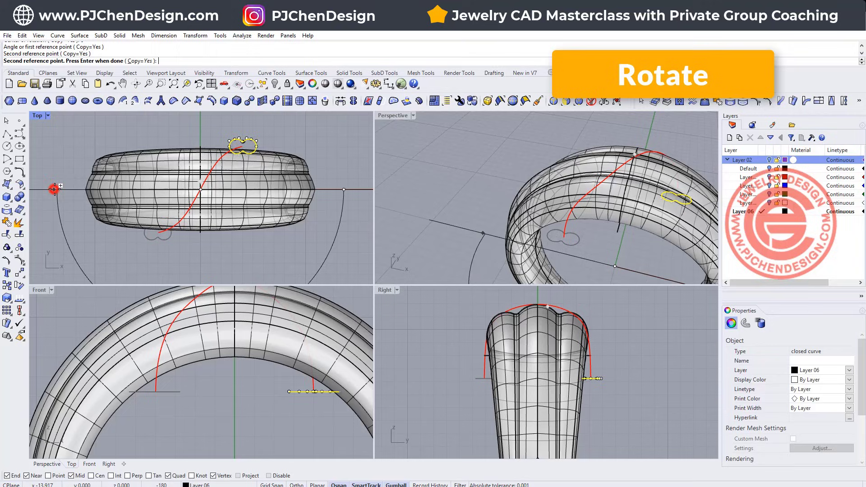
key("Return")
Step: Copy the rear end profile to the centre line above the ring's crest in the Right view, and rotate the copy 90 degrees upright
left_click(464, 184)
right_click_drag(464, 184, 557, 202)
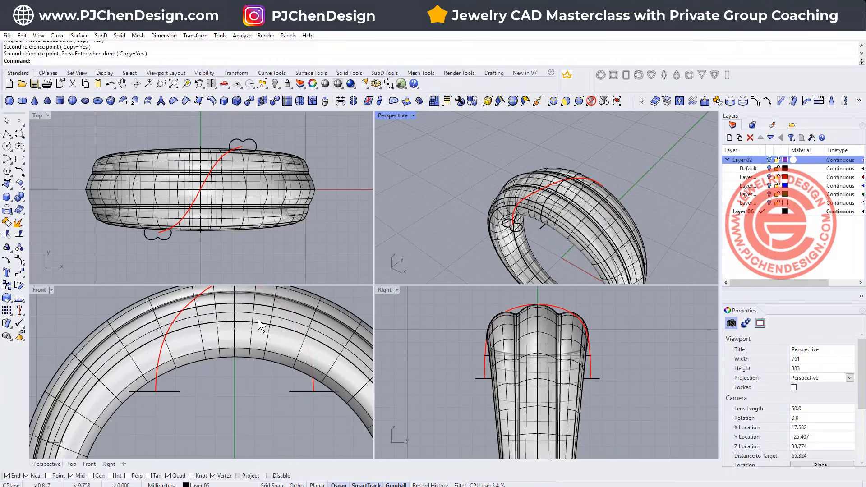
left_click(605, 377)
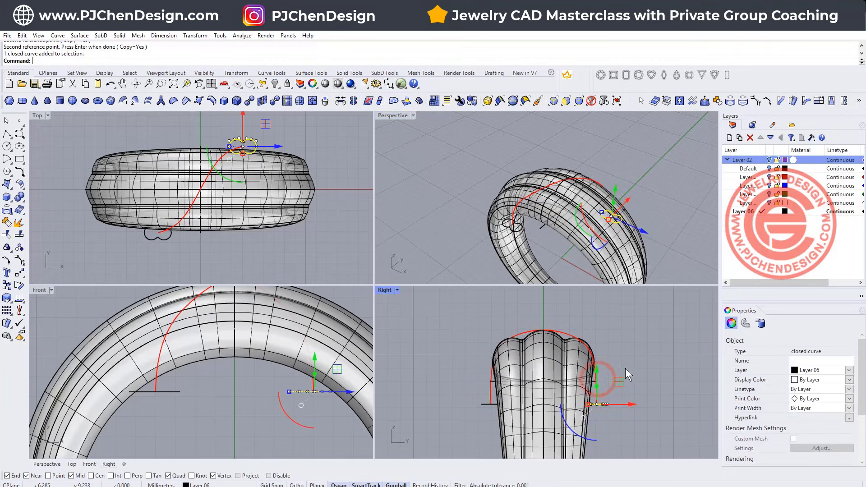
left_click_drag(621, 383, 564, 301)
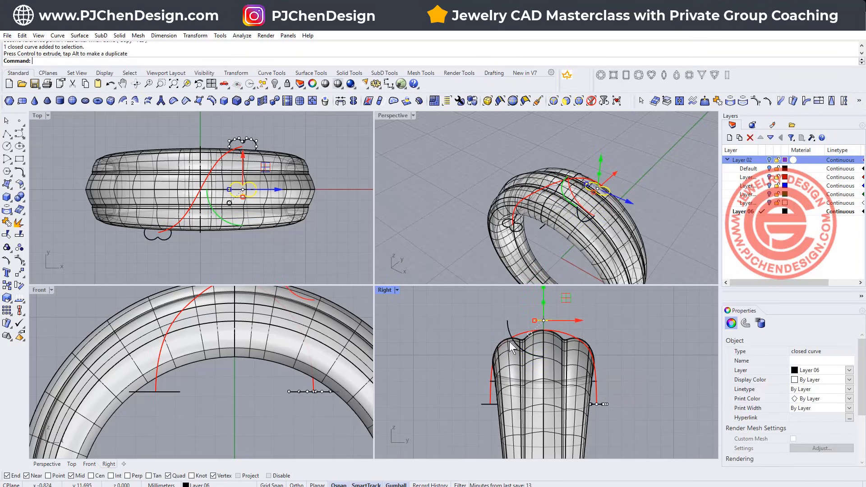
left_click_drag(507, 332, 552, 368)
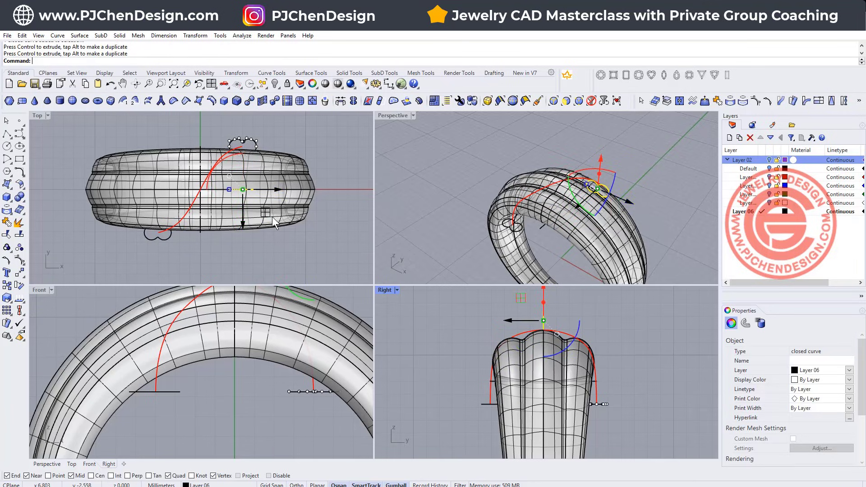
Step: Rotate the upright centre profile in the Top view so it lies perpendicular to the S-curve
left_click_drag(278, 190, 213, 148)
scroll(191, 196, "up", 4)
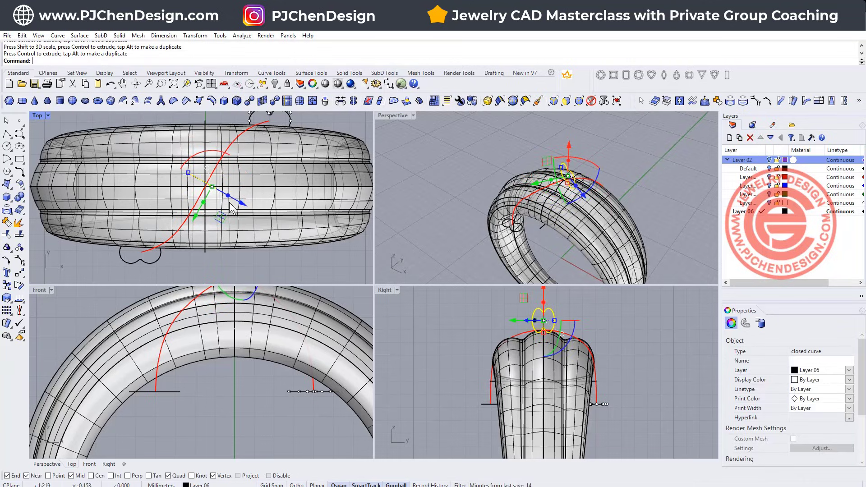
left_click_drag(221, 217, 212, 218)
left_click(288, 253)
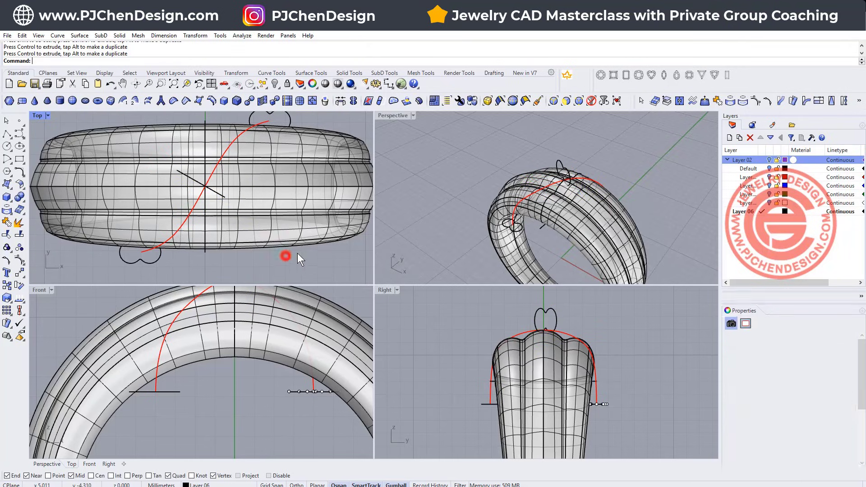
Step: Lower the centre profile onto the S-curve at the ring's crest and align its centre to the origin (0) in the Top view
left_click(217, 198)
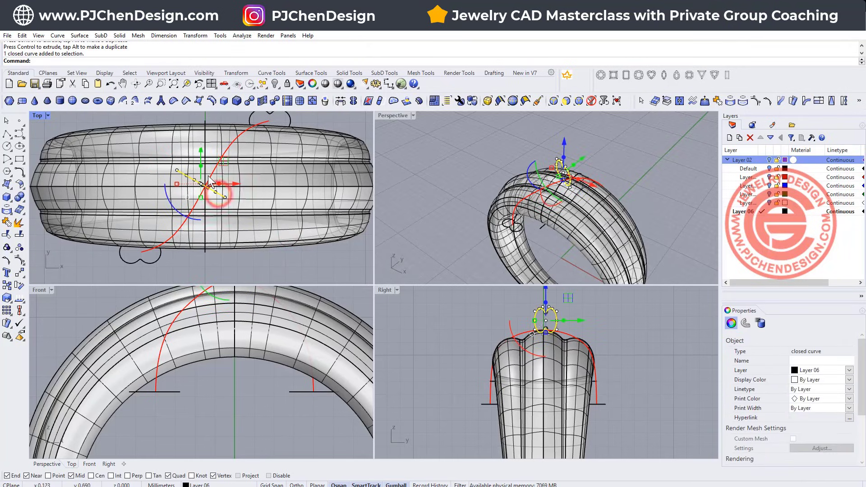
left_click_drag(225, 165, 229, 169)
scroll(176, 194, "down", 4)
scroll(176, 195, "up", 6)
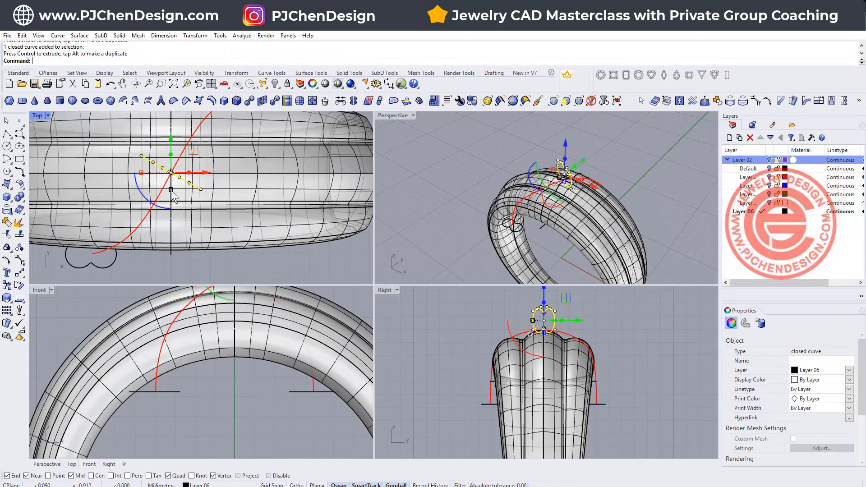
left_click(23, 315)
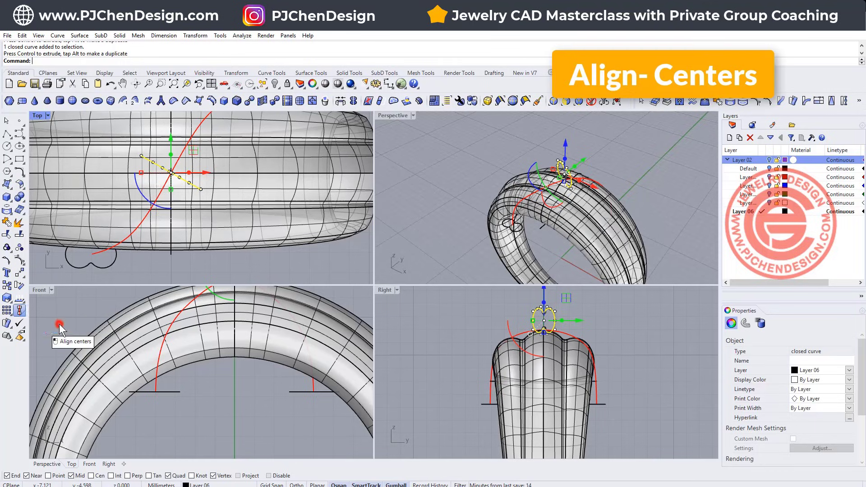
left_click(59, 329)
type("0")
key("Return")
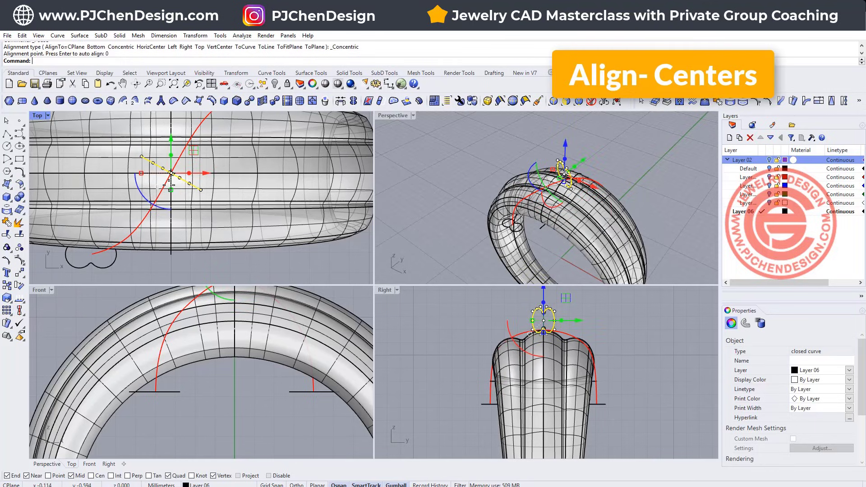
Step: Maximise the Perspective view and make a new red Layer 07 the current layer
left_click(605, 153)
right_click_drag(605, 154, 557, 185)
scroll(553, 183, "up", 2)
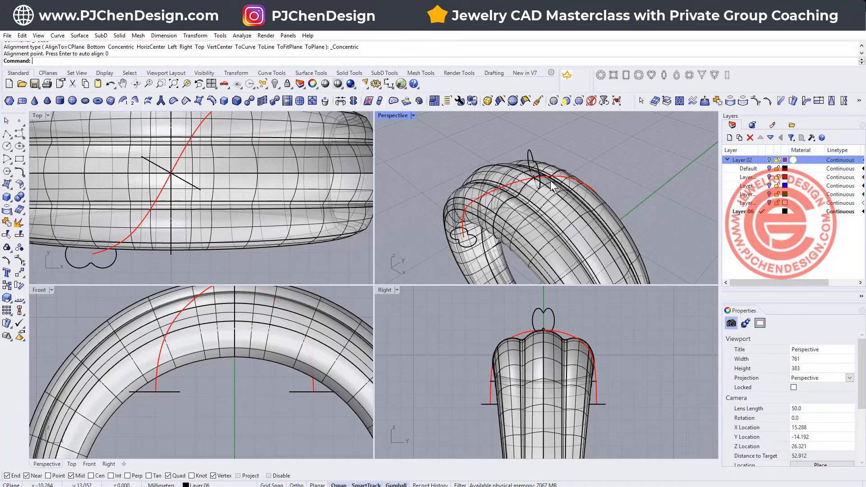
double_click(402, 115)
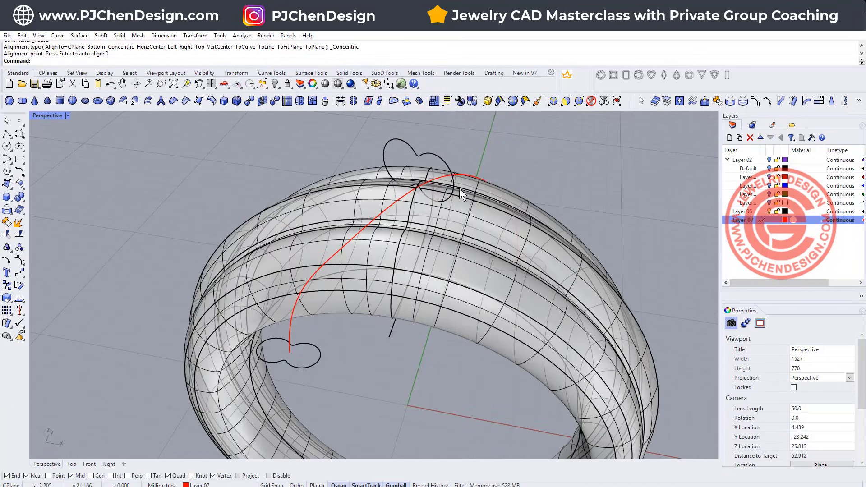
right_click_drag(472, 197, 452, 198)
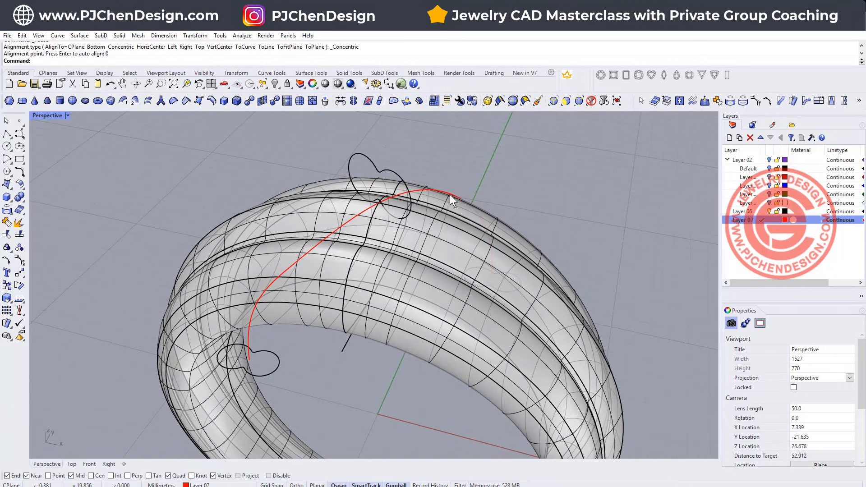
Step: Set up a Sweep 1 Rail with the S-curve as rail and the two end profiles and centre profile as cross sections
left_click(77, 36)
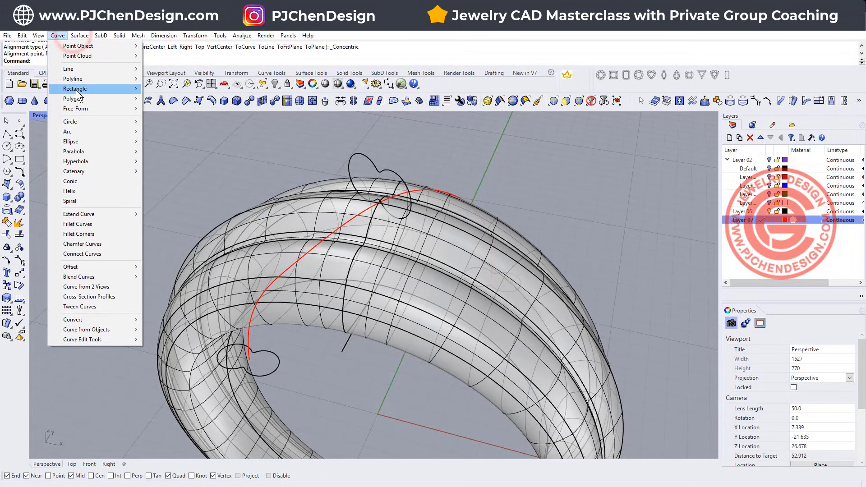
left_click(77, 122)
left_click(250, 337)
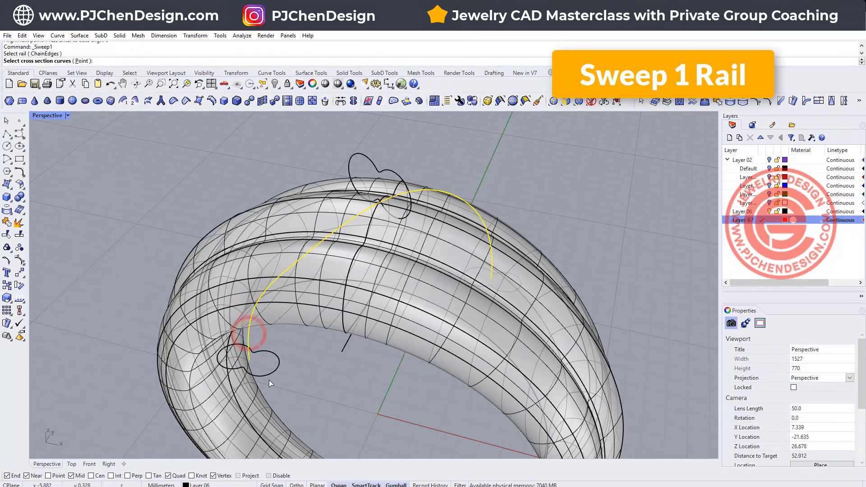
left_click(269, 375)
left_click(373, 165)
right_click_drag(600, 259, 468, 249)
left_click(180, 196)
right_click_drag(218, 200, 495, 258)
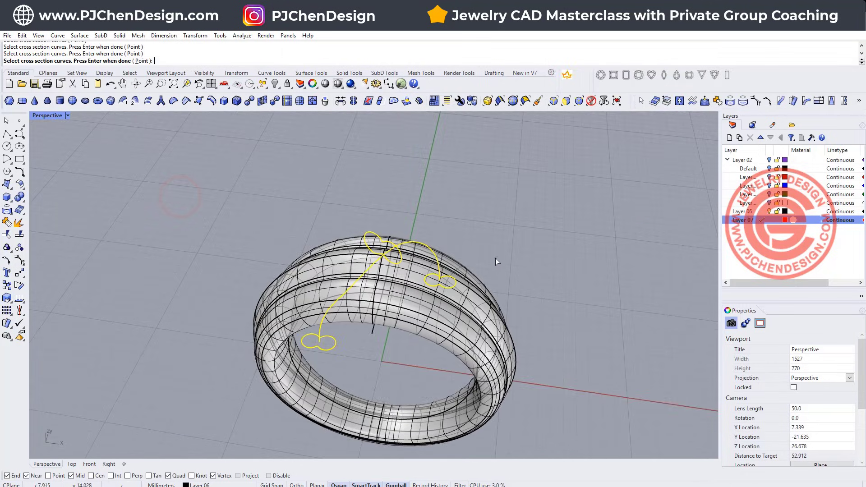
key("Return")
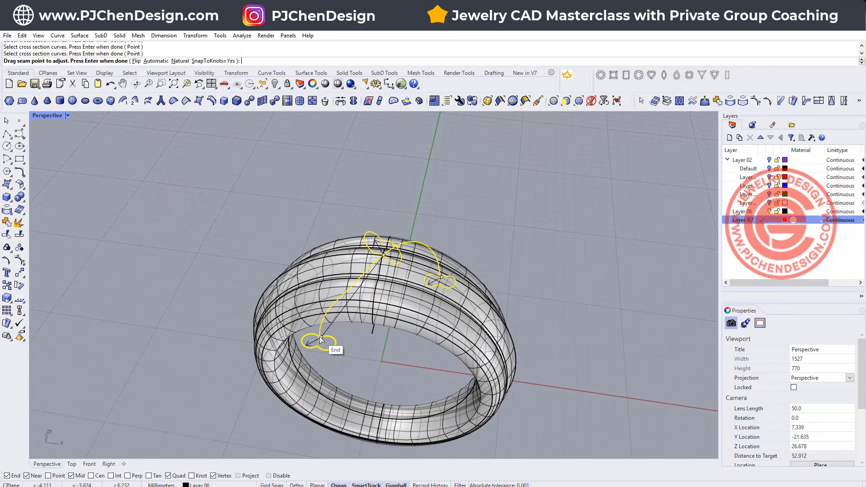
Step: Move the seam points of the three profiles to matching points on the end of the same lobe
left_click_drag(321, 339, 335, 344)
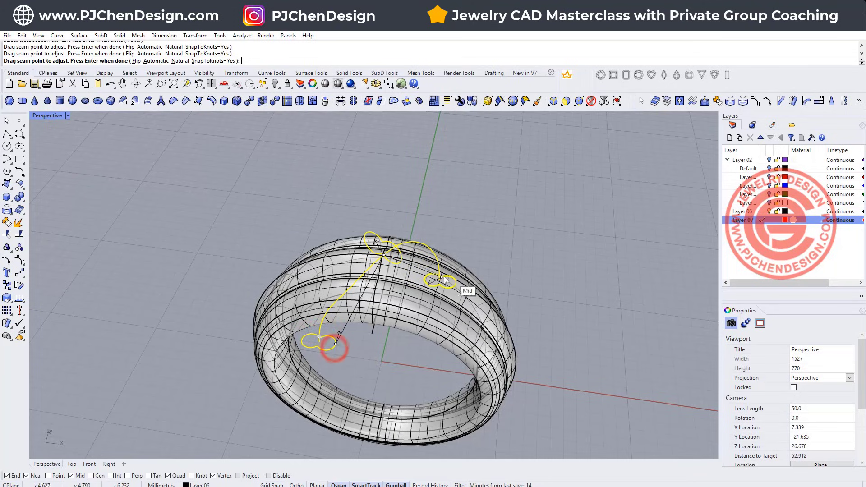
left_click_drag(445, 279, 460, 285)
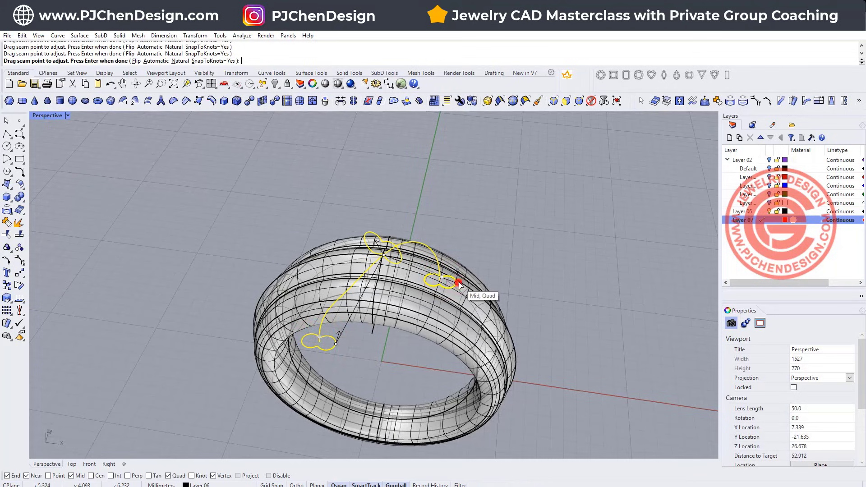
left_click(459, 270)
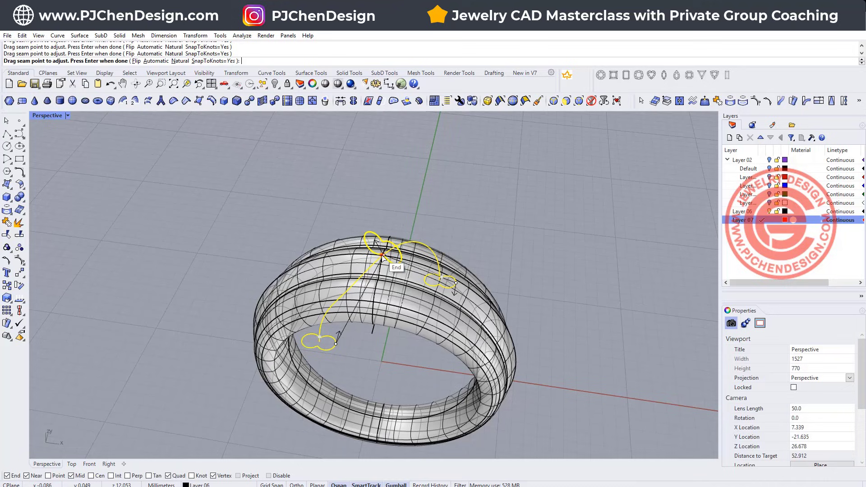
right_click_drag(401, 256, 534, 254)
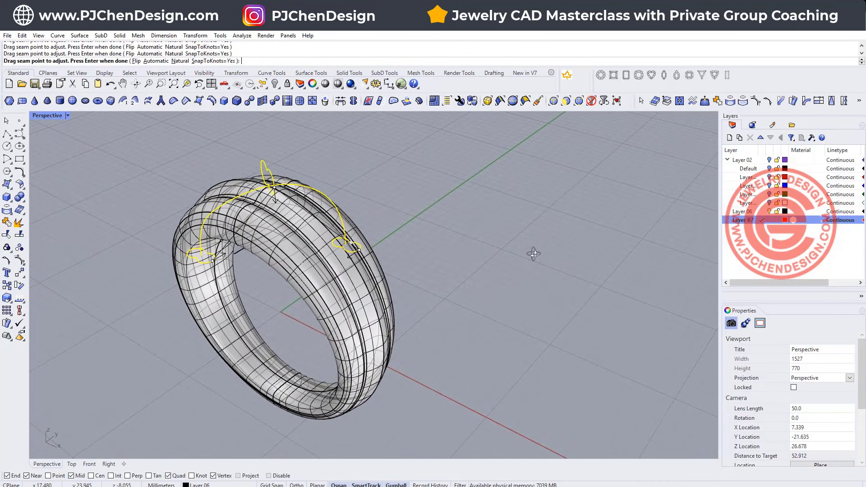
Step: Complete the sweep with Record History on, using Freeform frame style, Refit rail and Do not change cross sections
right_click(483, 246)
right_click_drag(483, 245, 434, 244)
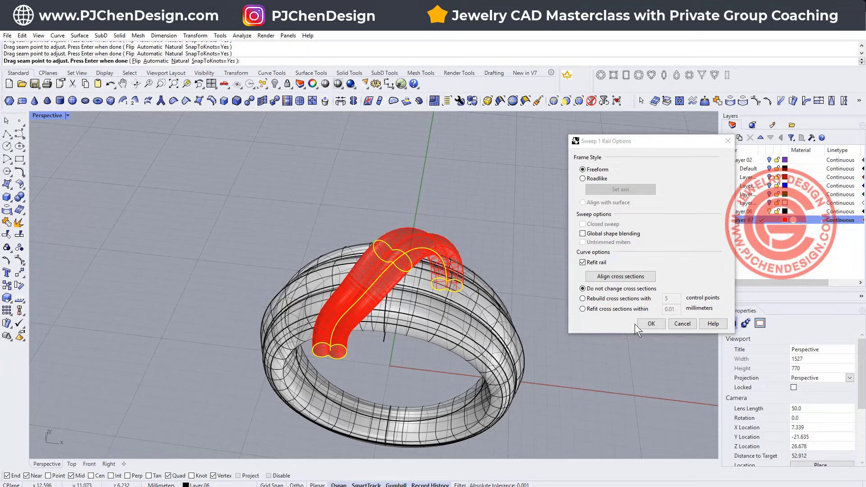
left_click(650, 323)
right_click_drag(650, 323, 468, 272)
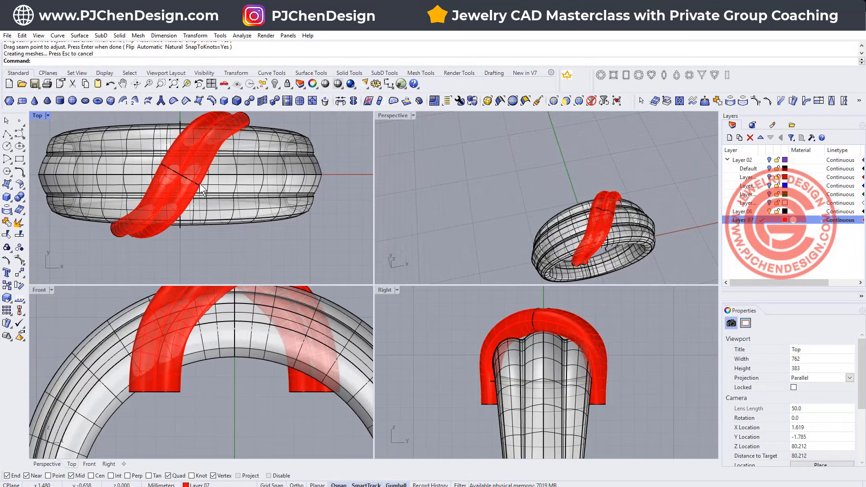
Step: Select the centre profile curve in the Top view and scale it up slightly to widen the band at its crest
left_click(200, 182)
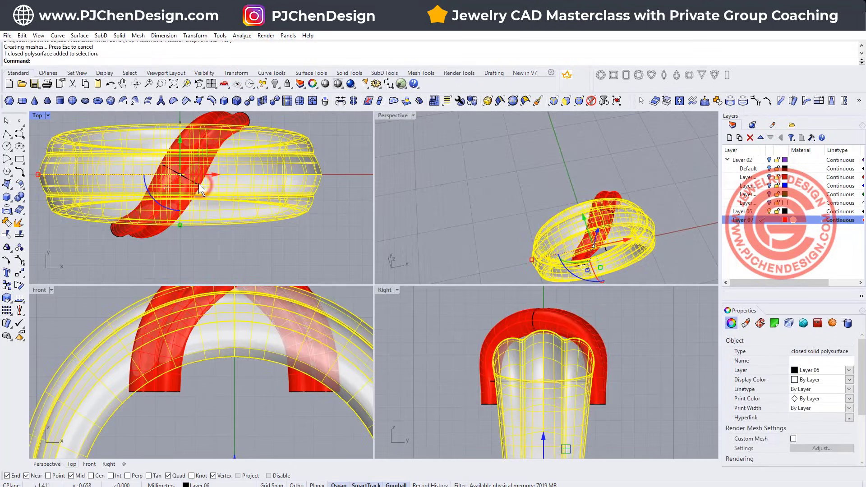
key("Escape")
left_click(209, 192)
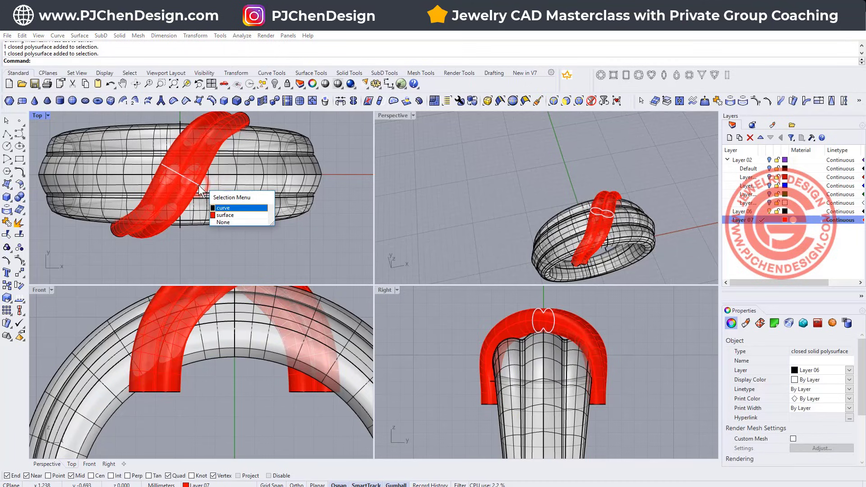
left_click(219, 208)
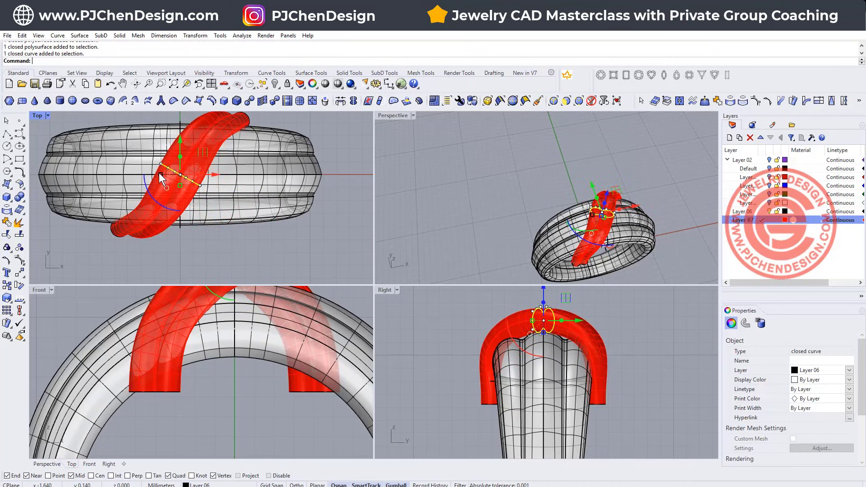
left_click_drag(162, 179, 174, 194)
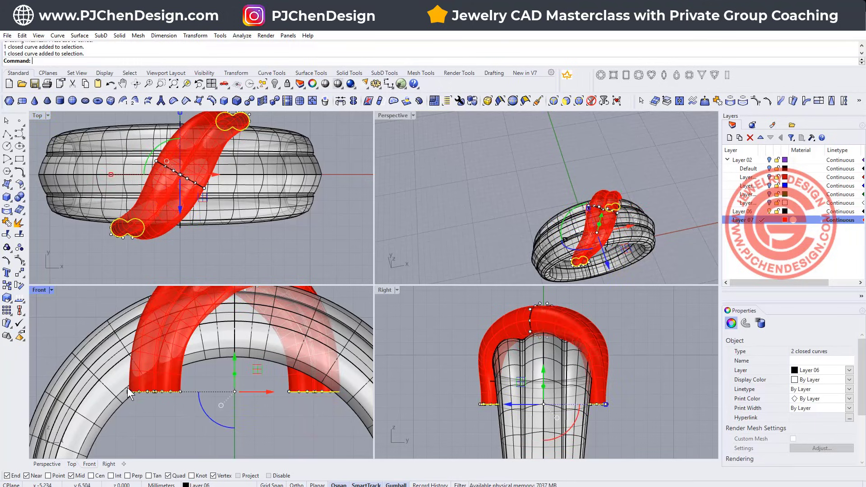
Step: Try to scale down the two end profiles together in the Front view to narrow the band's ends
left_click_drag(127, 390, 140, 394, "shift")
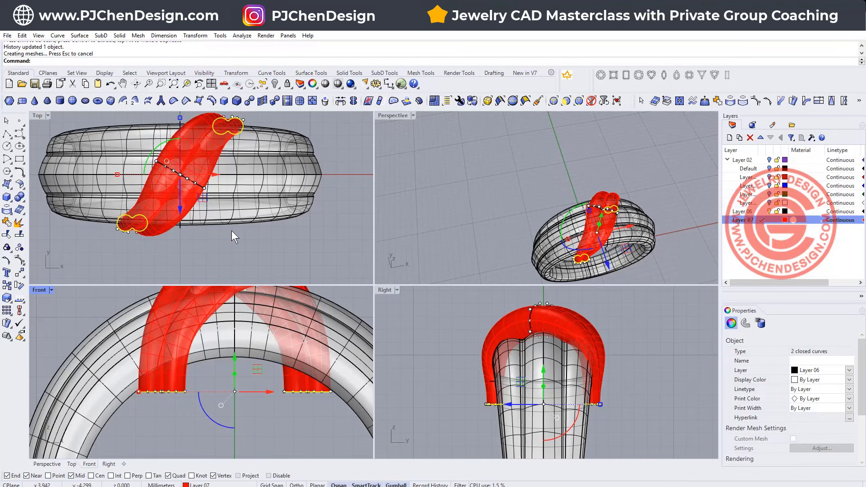
left_click(304, 231)
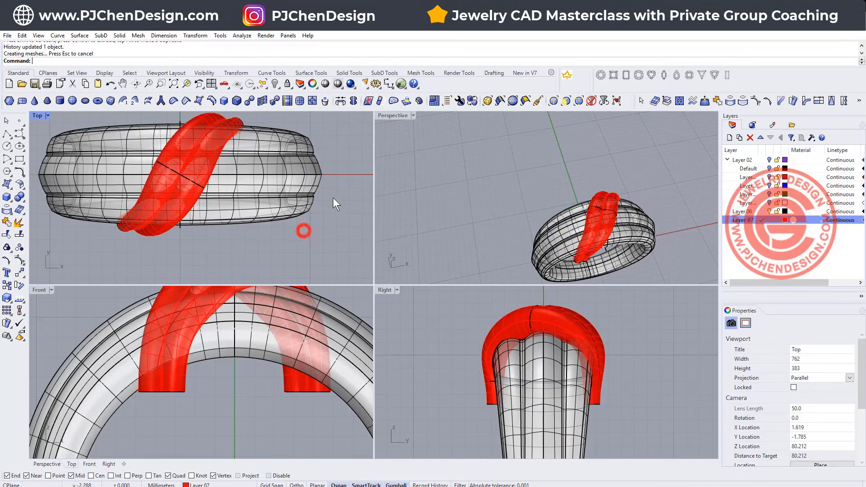
Step: Mirror a copy of the swept band in the Top view across the vertical axis through the origin (0)
left_click(215, 190)
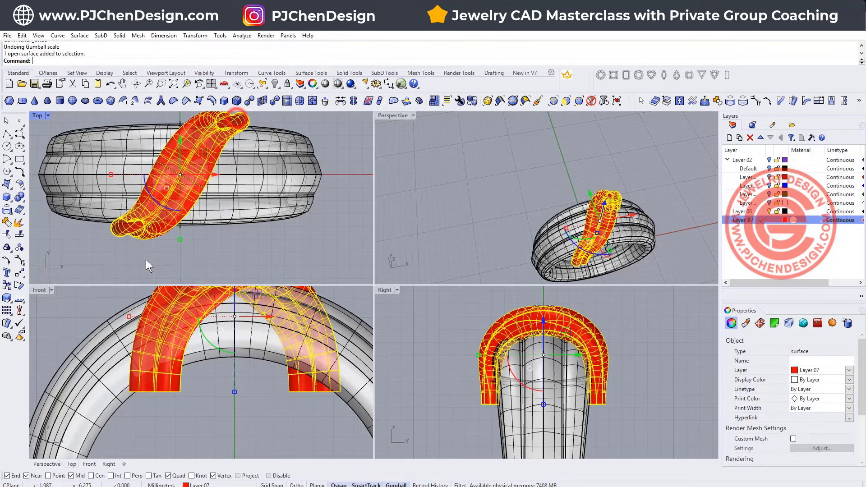
right_click(20, 273)
left_click(33, 290)
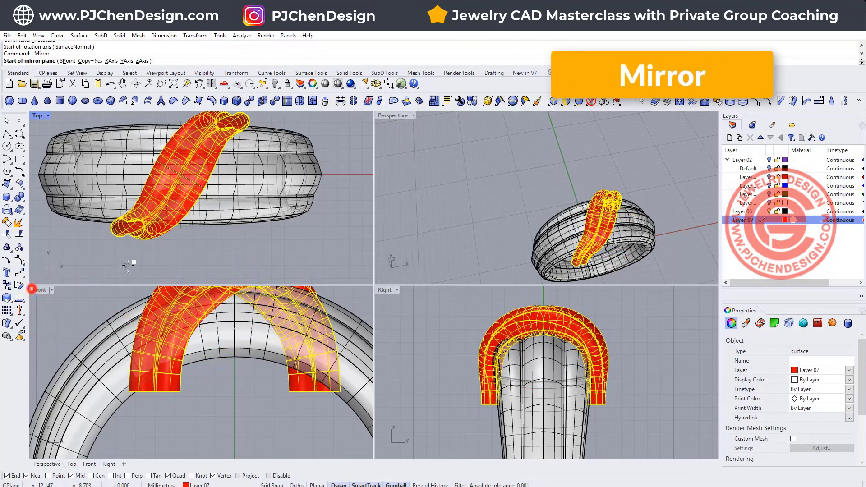
type("0")
key("Return")
key("shift")
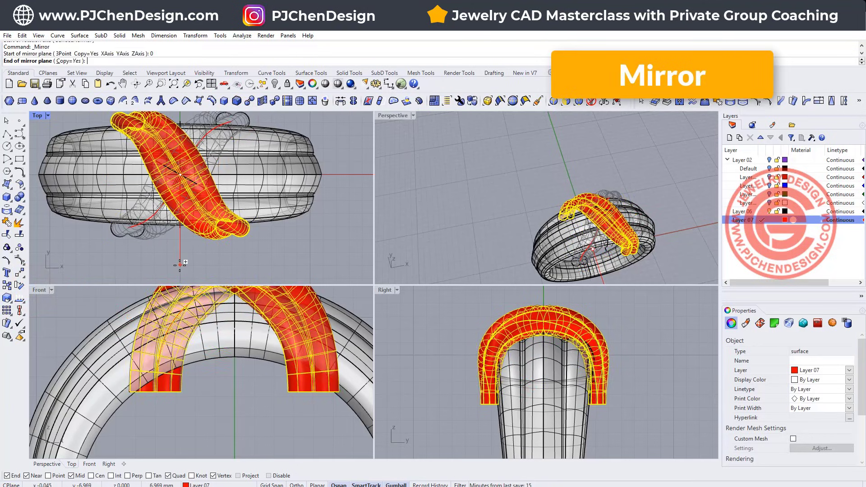
left_click(185, 261)
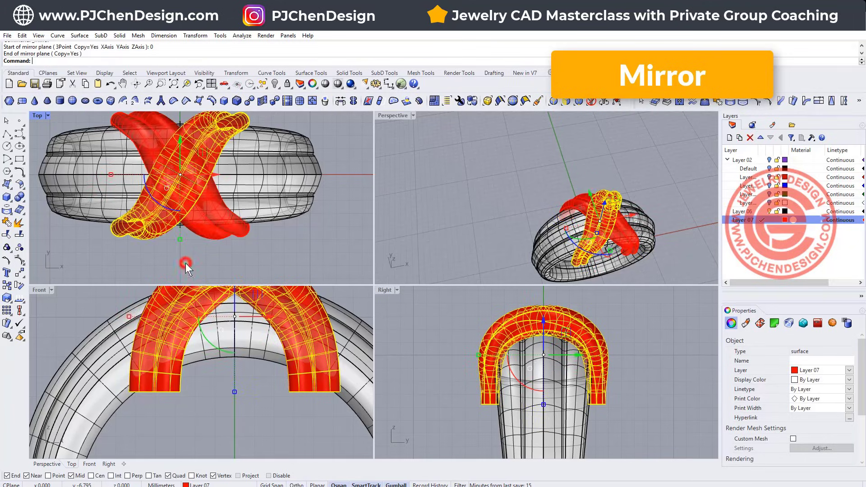
left_click(277, 264)
Step: Raise the centre profile curve slightly in the Perspective view so the original band crosses over its mirrored copy
right_click_drag(568, 216, 533, 156)
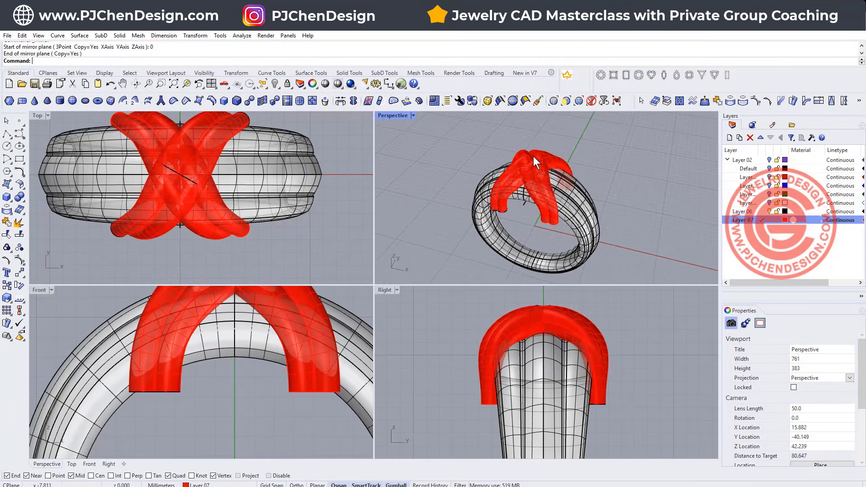
scroll(534, 156, "up", 3)
scroll(530, 168, "up", 3)
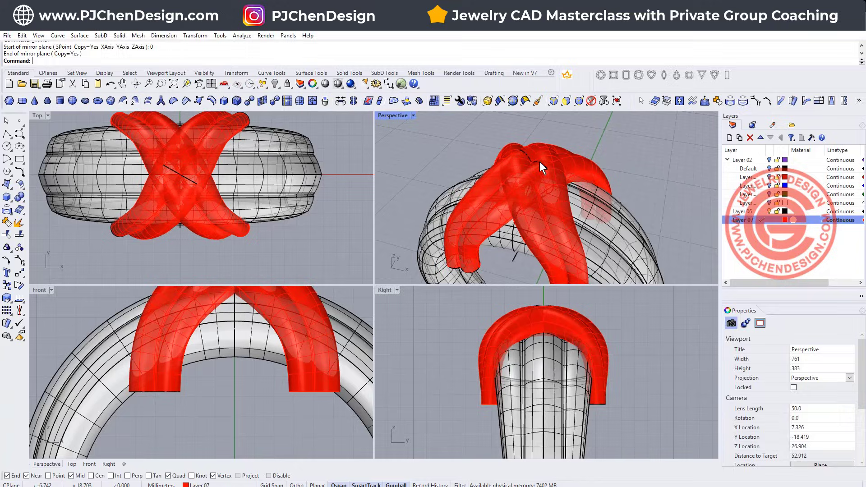
left_click(540, 162)
left_click(539, 161)
left_click(561, 187)
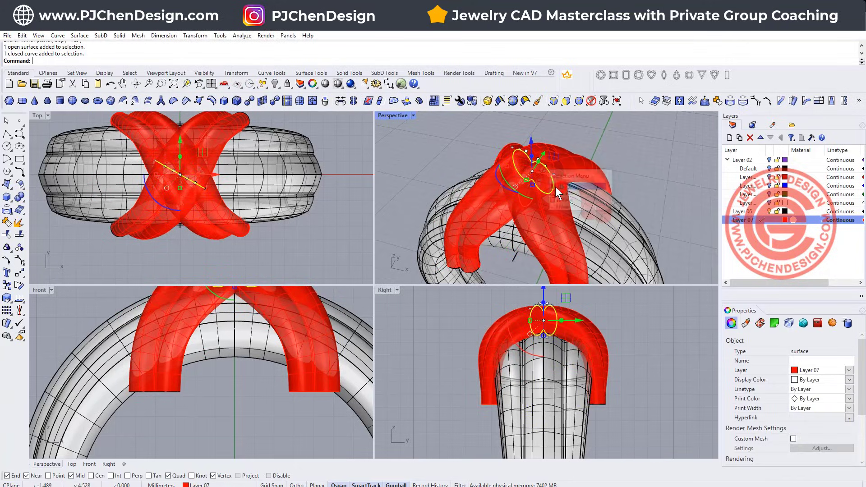
left_click_drag(535, 139, 533, 135)
left_click(657, 163)
Step: Lower the original swept band in the Front view so it sits closer to the ring, accepting that this breaks its history
right_click_drag(631, 166, 531, 166)
scroll(576, 200, "down", 5)
left_click(288, 305)
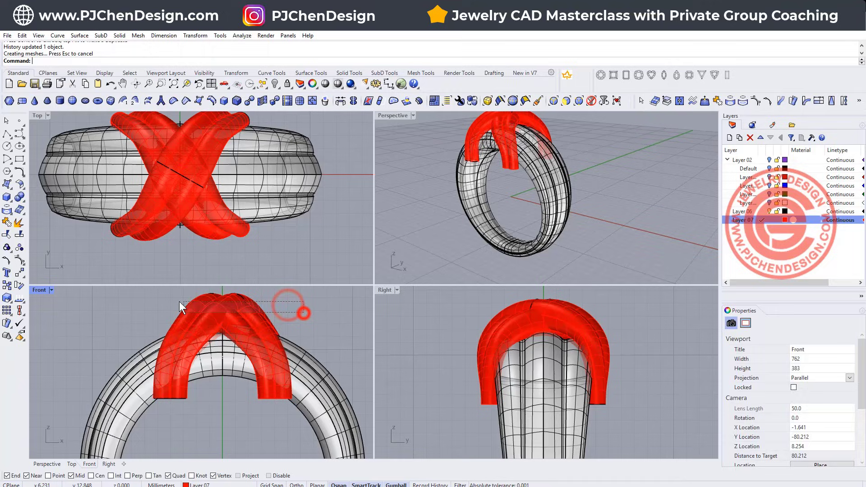
left_click_drag(180, 301, 180, 301)
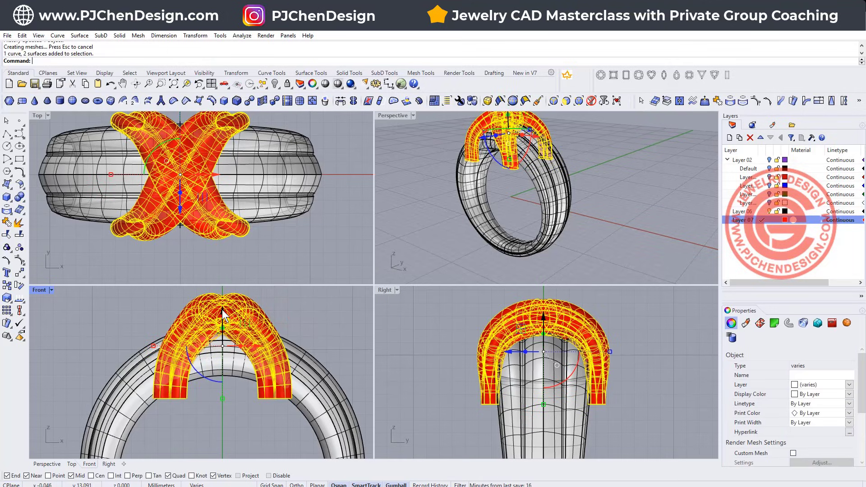
left_click(344, 329)
left_click(253, 324)
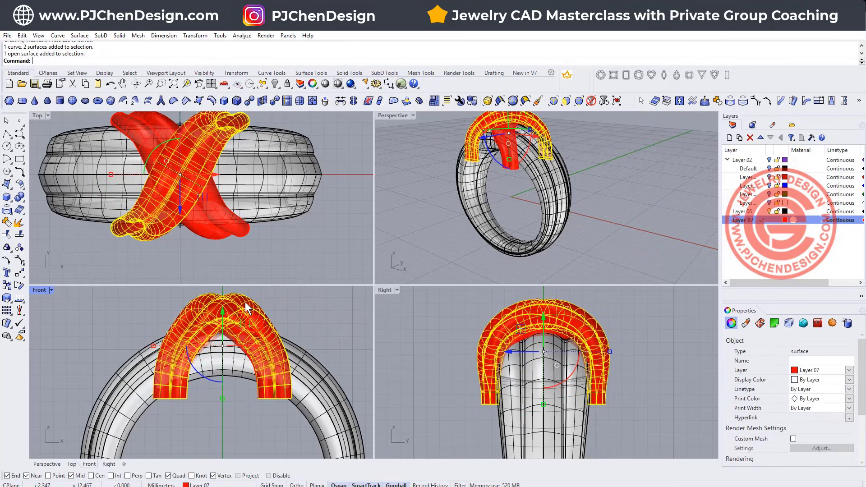
left_click_drag(221, 311, 225, 326)
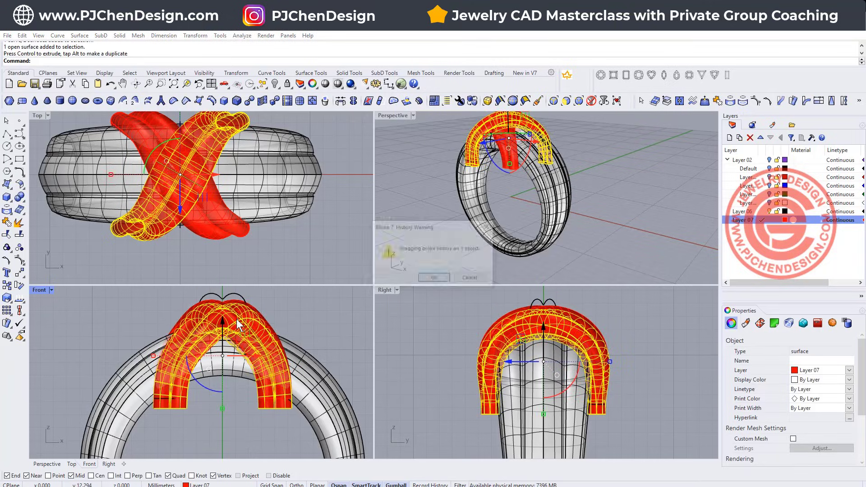
left_click(435, 278)
left_click(339, 235)
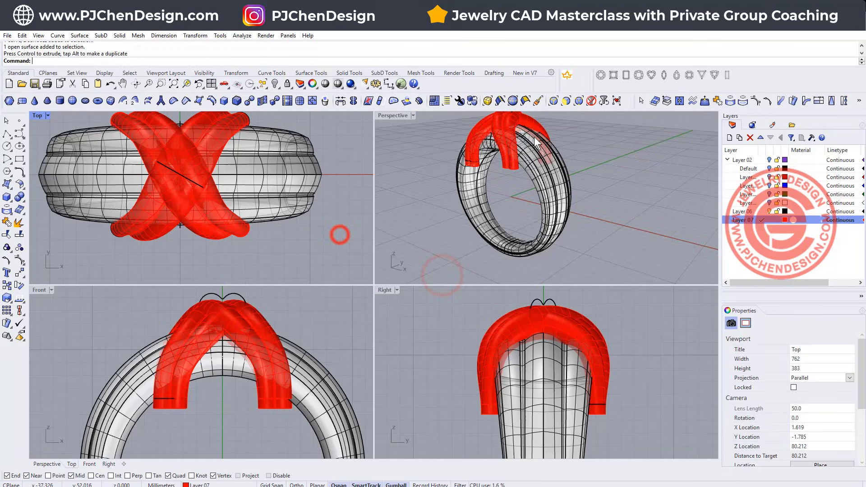
Step: Select both crossing bands and move them slightly further down in the Front view so they sink into the ring
right_click_drag(542, 180, 564, 166)
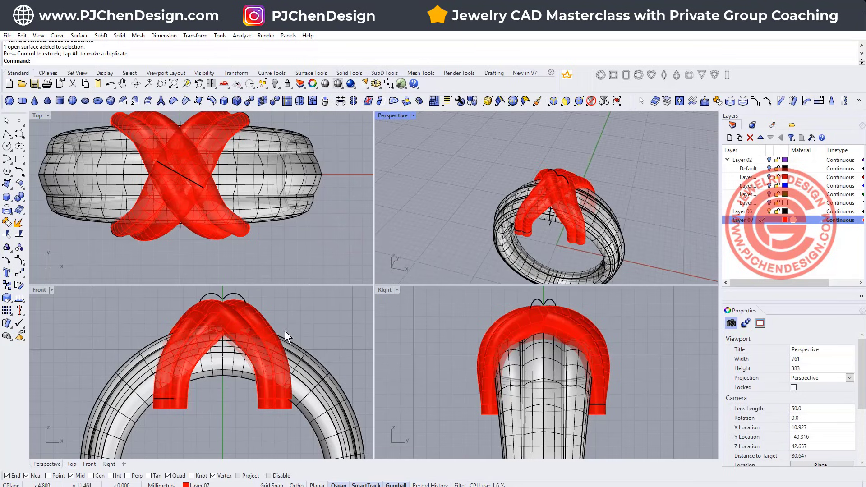
left_click(267, 323)
left_click(261, 318, "shift")
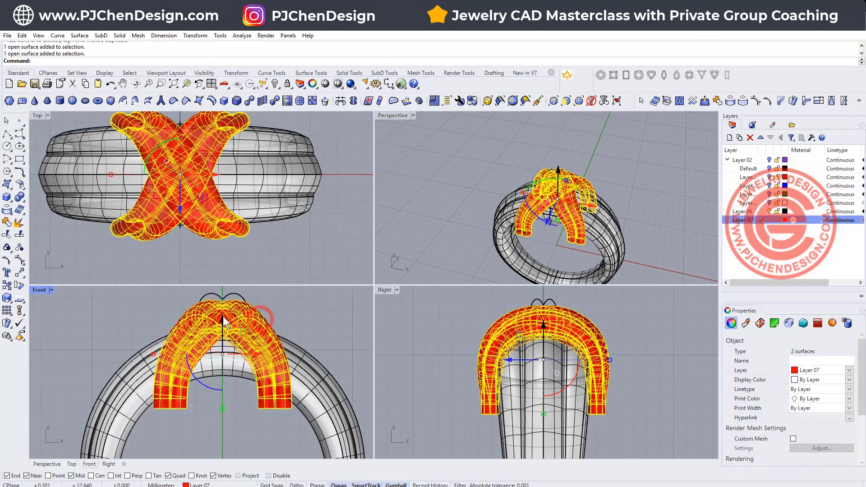
left_click_drag(223, 316, 223, 321)
left_click(306, 318)
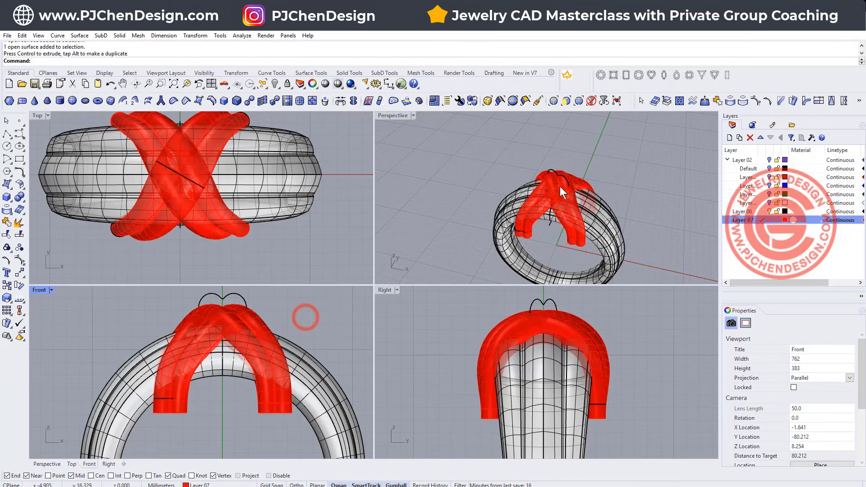
right_click_drag(560, 187, 604, 201)
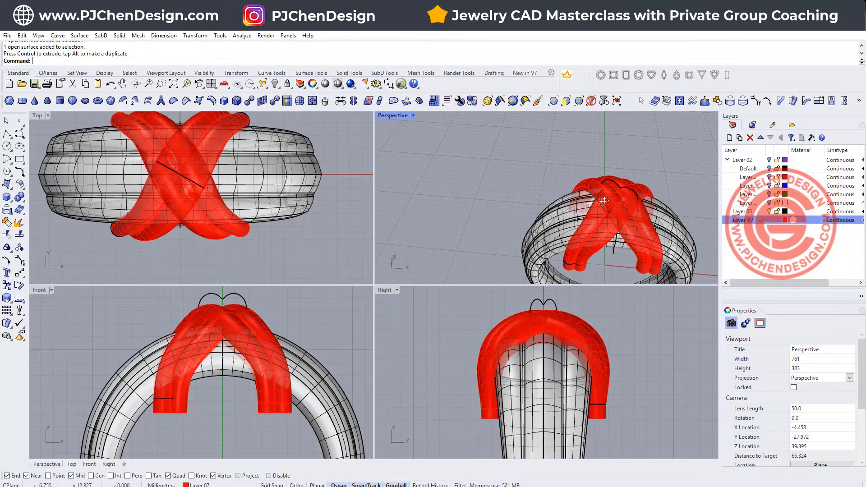
Step: Cap the open ends of both crossing bands and join the bands into one solid with Boolean Union
scroll(261, 230, "down", 4)
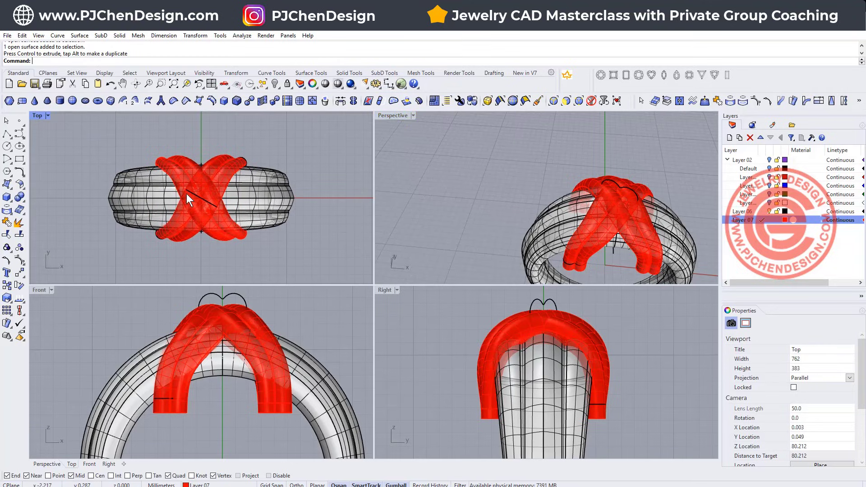
left_click(223, 151)
left_click(185, 155, "shift")
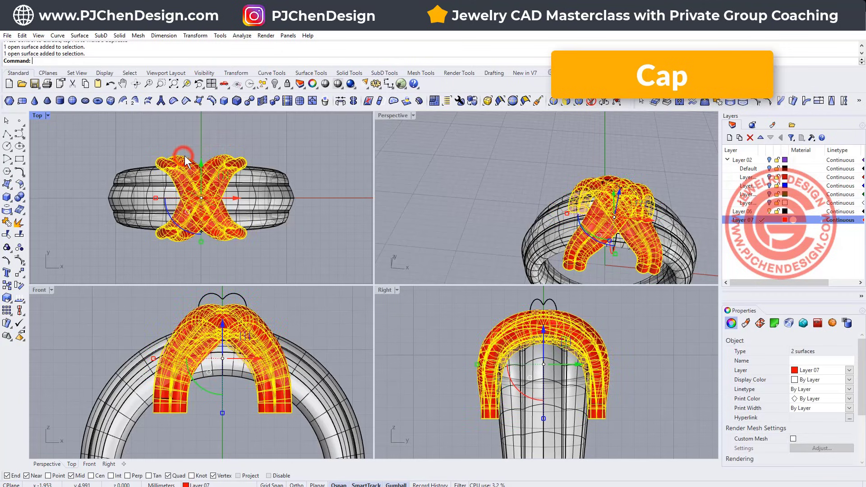
left_click(226, 153)
left_click(180, 154, "shift")
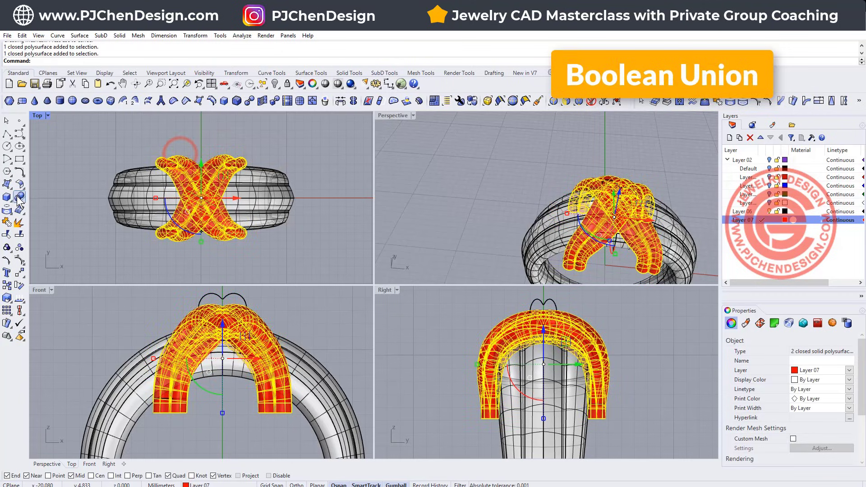
left_click(18, 197)
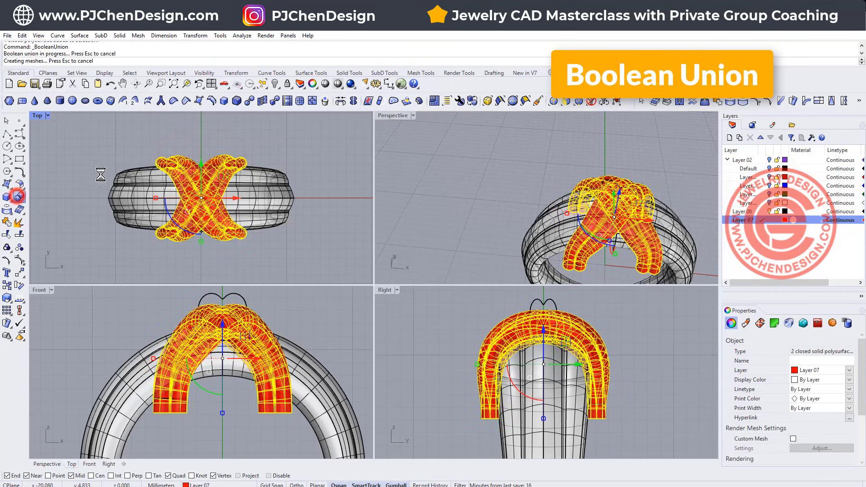
Step: Extrude the ring's inner circle curve to both sides as a solid cylinder extending past the bands in the Top view
left_click(230, 383)
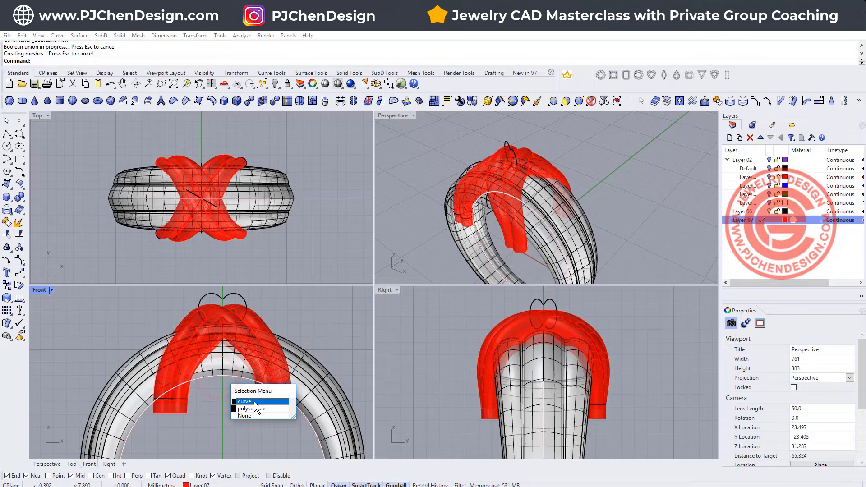
left_click(255, 402)
scroll(207, 382, "down", 3)
left_click(119, 35)
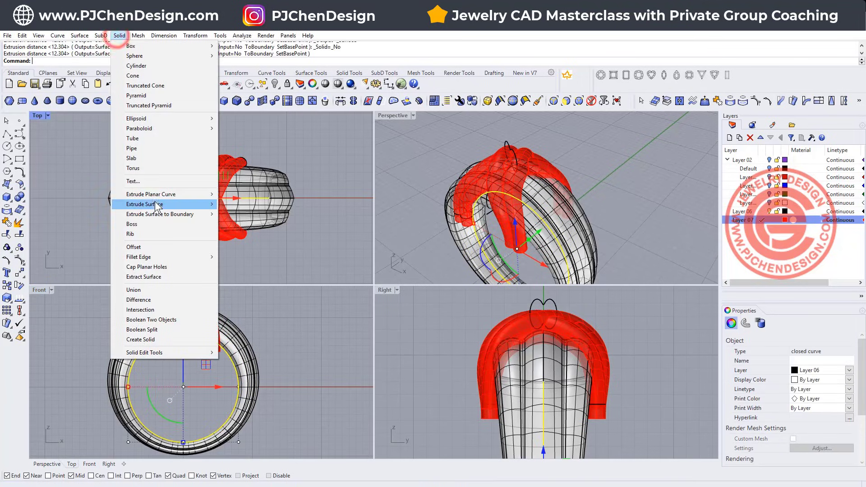
mouse_move(169, 194)
left_click(237, 192)
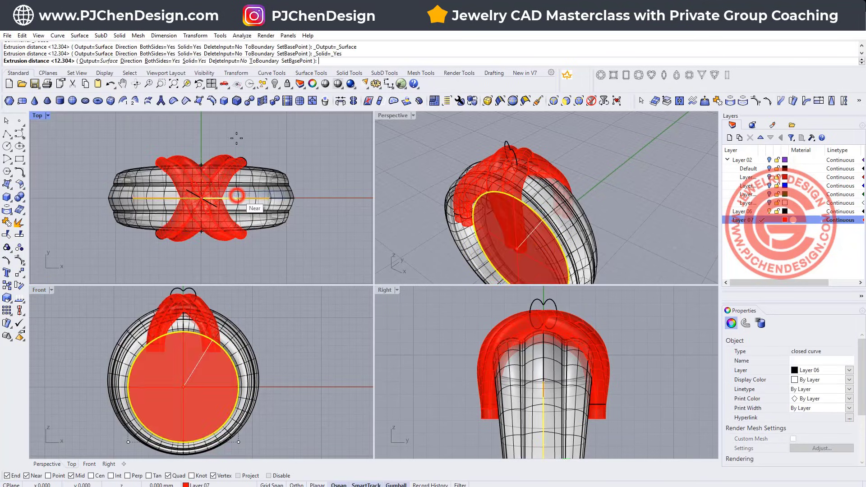
left_click(239, 131)
left_click(335, 164)
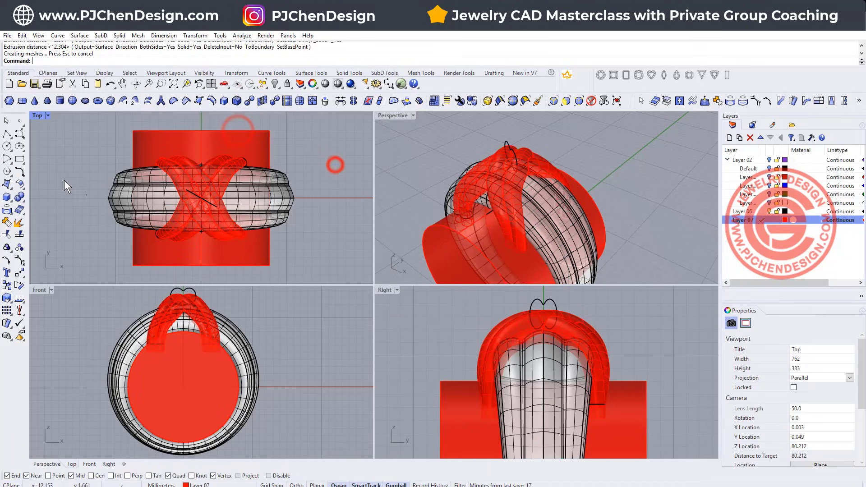
Step: Subtract the finger-hole cylinder from the united bands with Boolean Difference to trim their ends
left_click(24, 201)
left_click(45, 201)
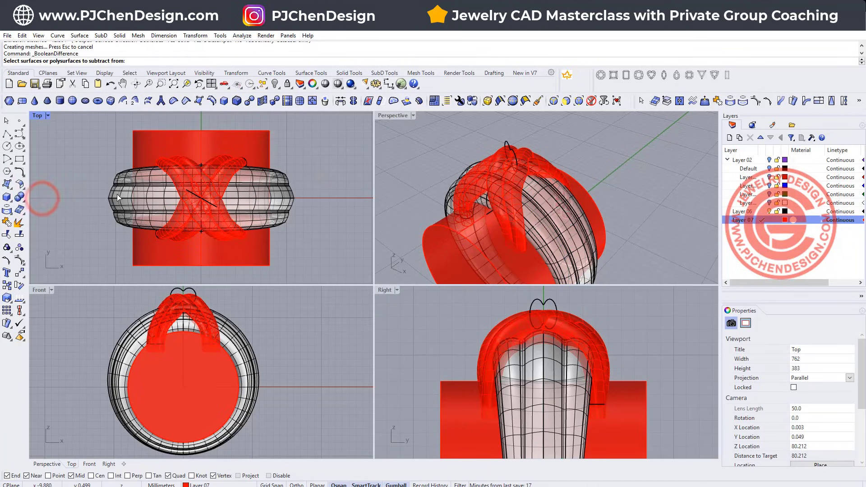
left_click(175, 164)
key("Return")
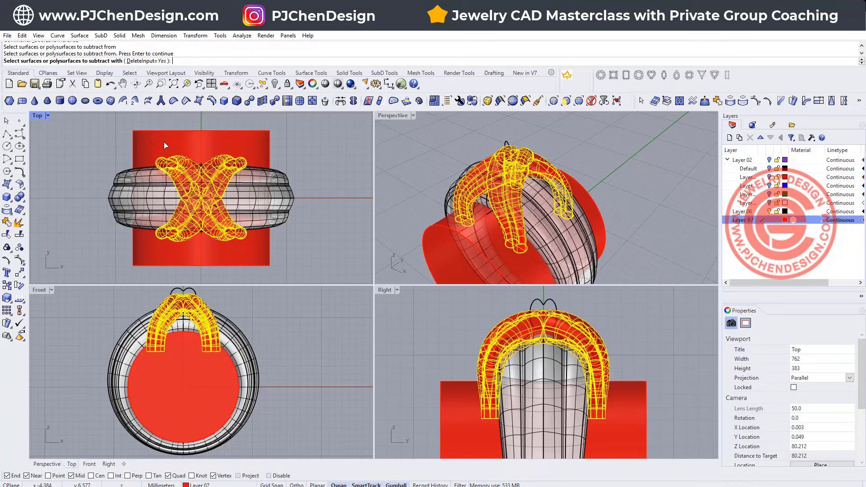
left_click(163, 141)
key("Return")
right_click_drag(485, 233, 474, 219)
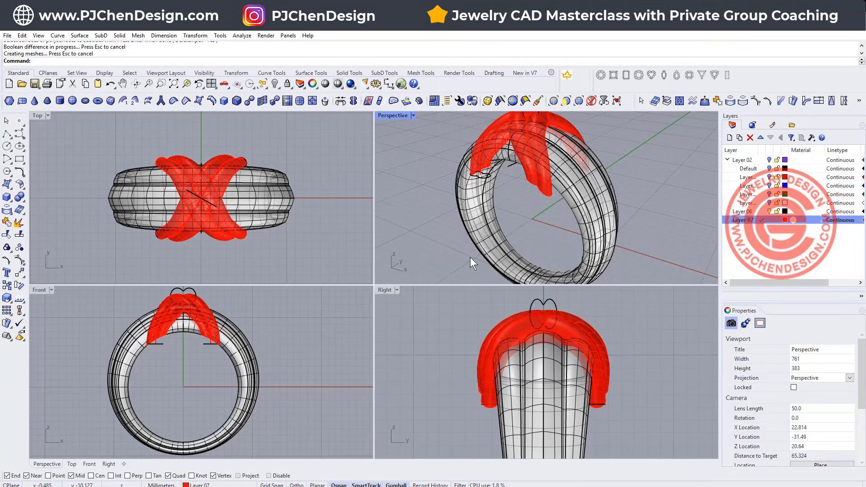
scroll(541, 199, "up", 4)
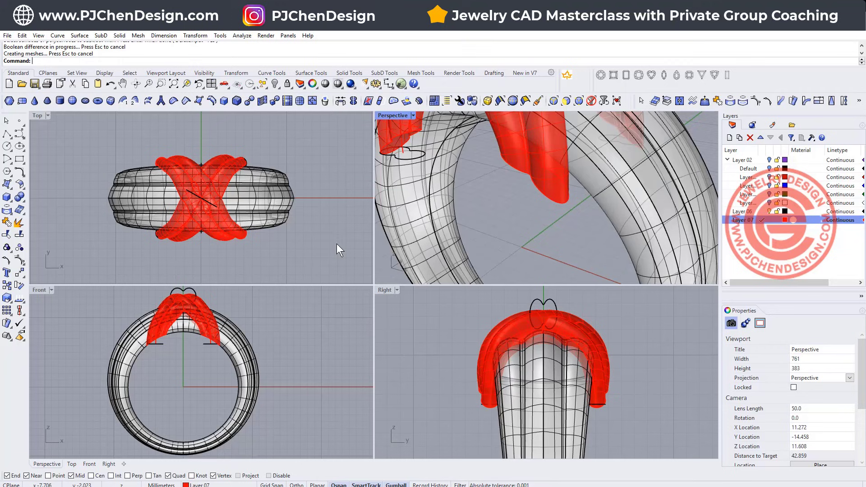
right_click_drag(540, 207, 564, 221)
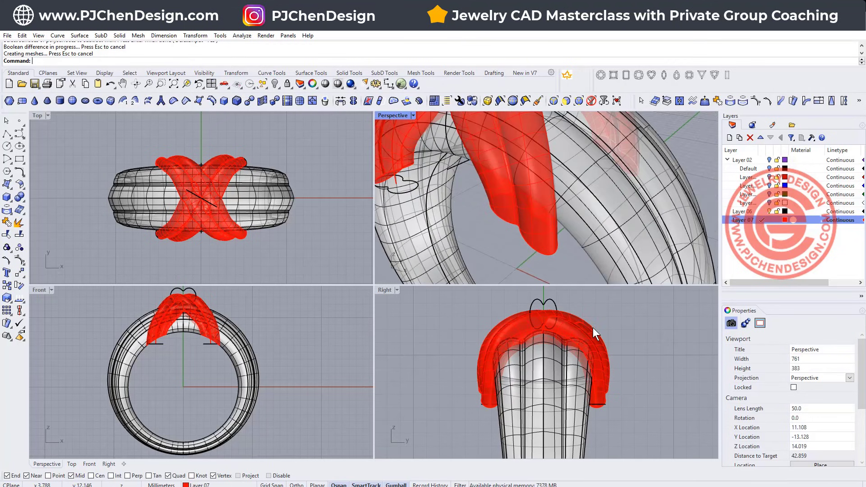
Step: Set up Cage Edit on the trimmed bands using a BoundingBox cage, World coordinates, a Z point count of 8 and the Global region
left_click(593, 328)
scroll(488, 408, "up", 1)
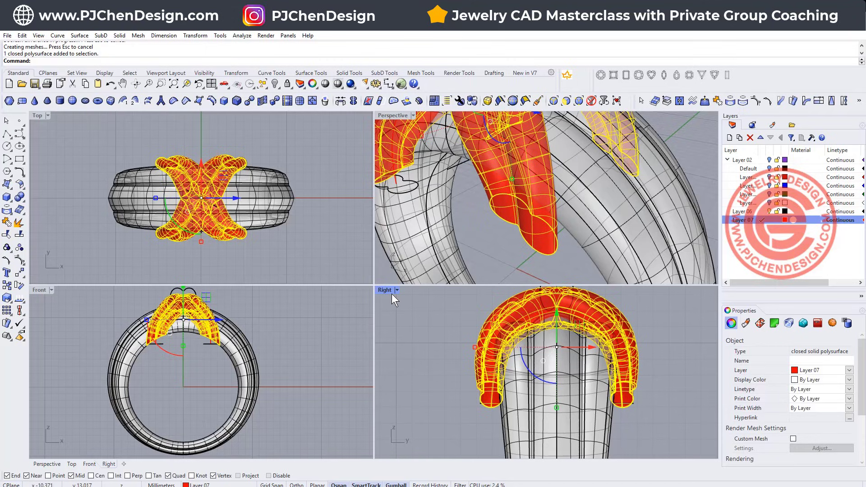
scroll(503, 346, "down", 2)
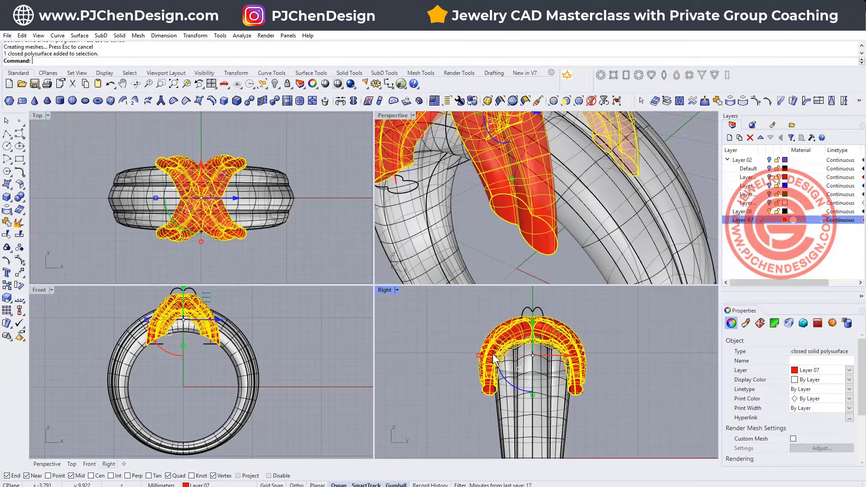
type("CapEdit")
key("Return")
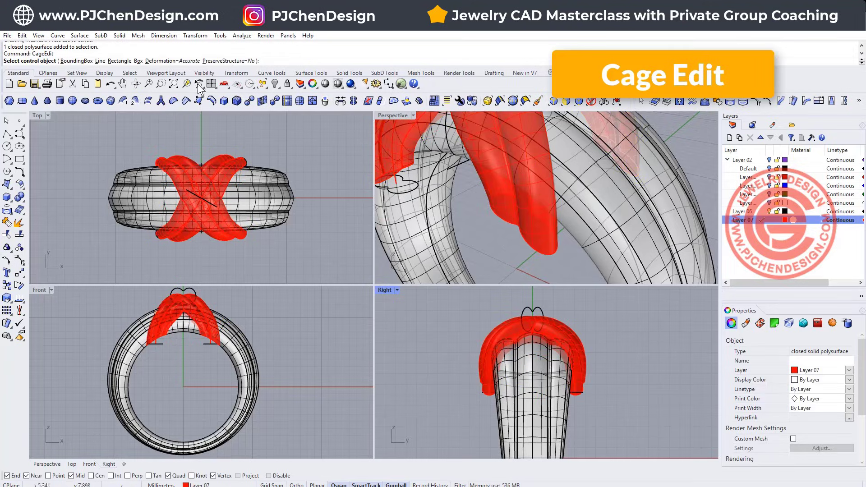
left_click(77, 61)
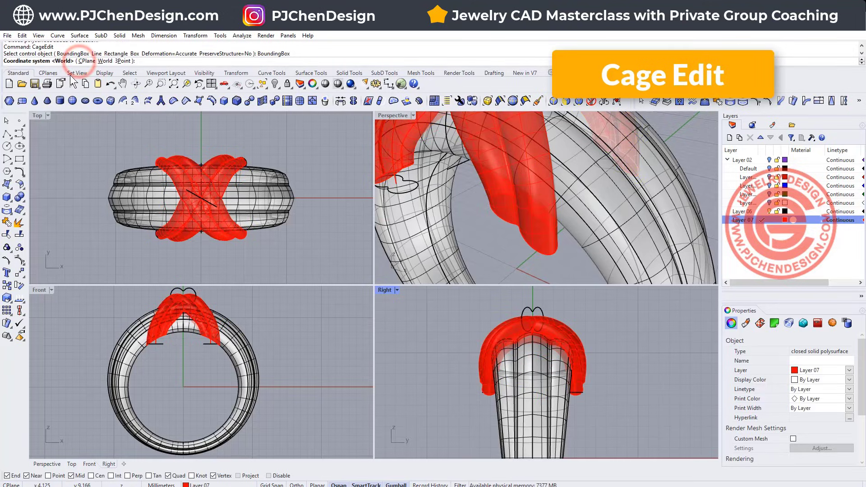
key("Return")
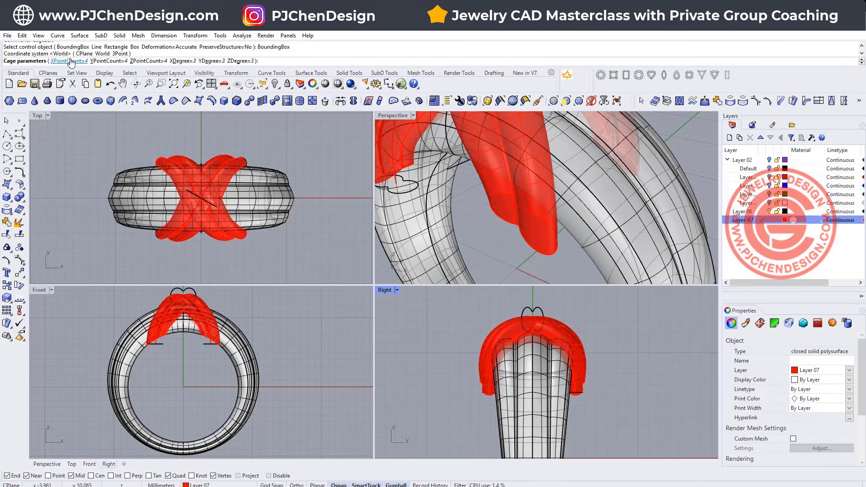
left_click(158, 61)
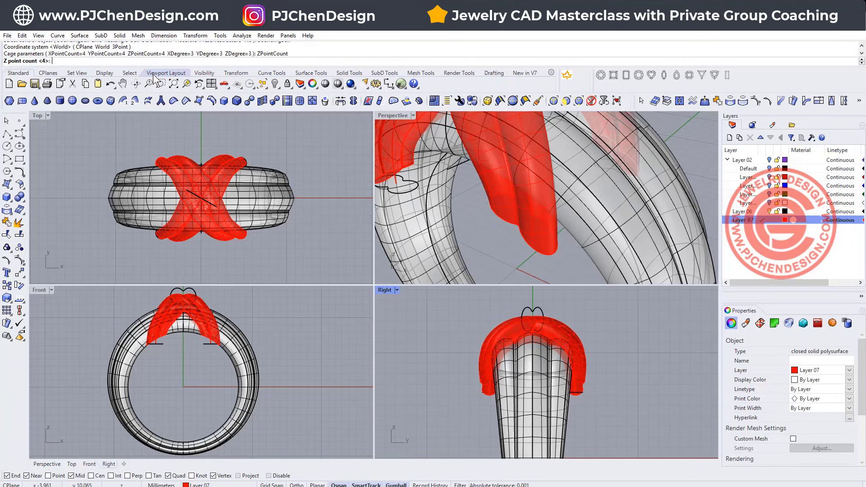
type("8")
key("Return")
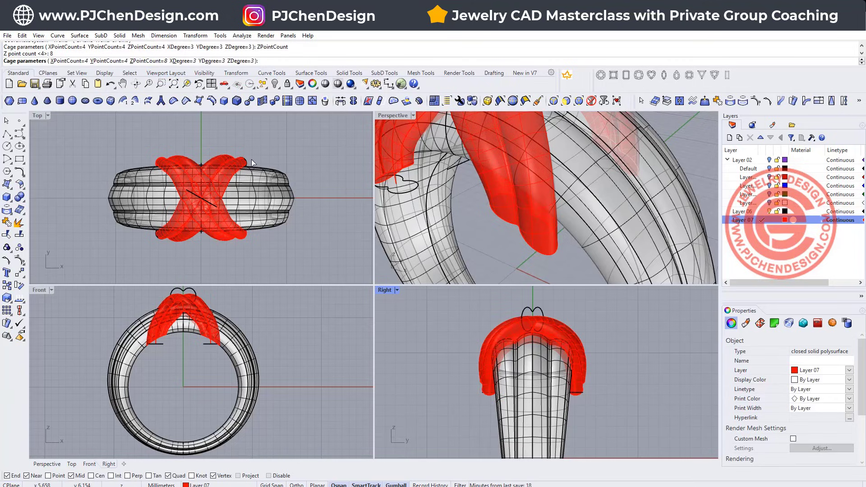
key("Return")
key("Return")
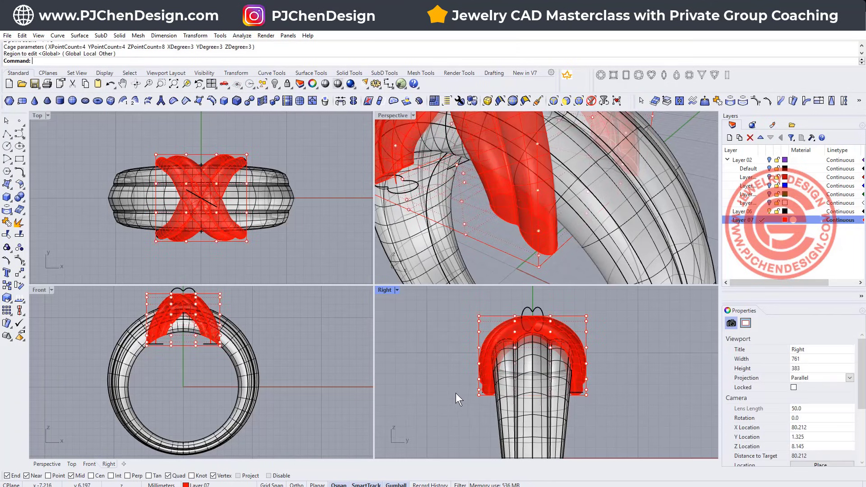
Step: Scale the lowest rows of cage points inward in the Right view, drawing the band ends in against the ring's sides
left_click_drag(449, 376, 643, 419)
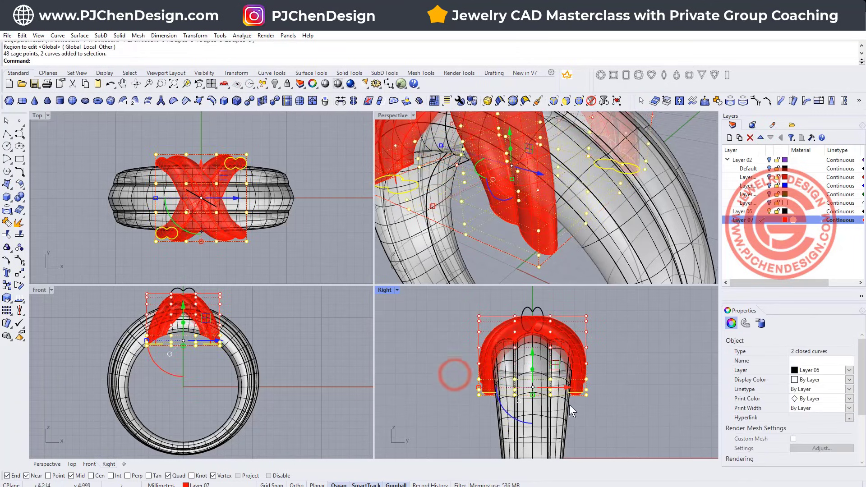
scroll(525, 397, "up", 3)
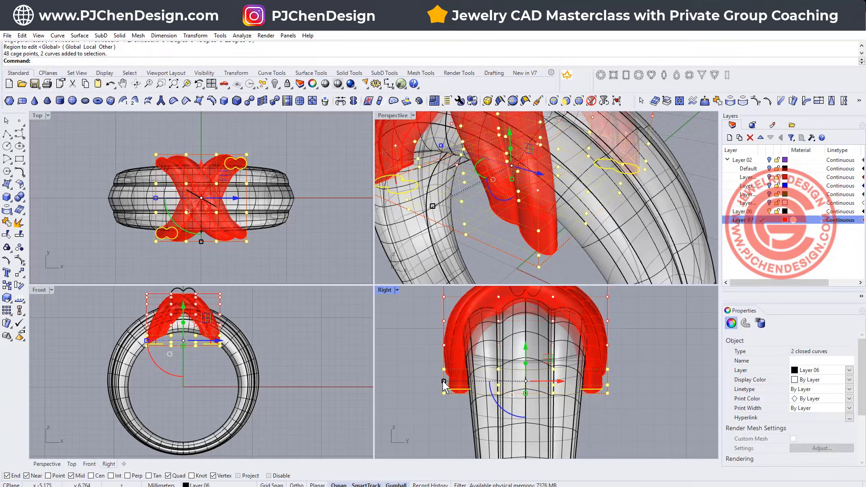
left_click_drag(444, 384, 639, 427)
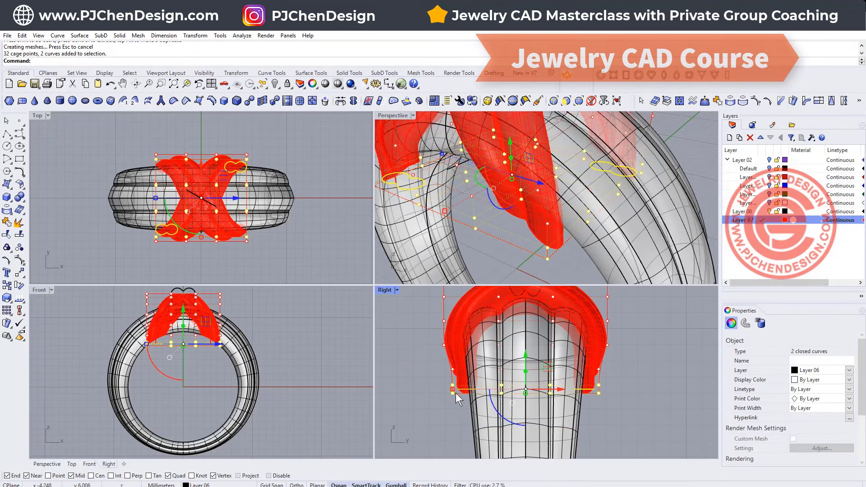
mouse_move(450, 391)
left_mouse_down()
mouse_move(461, 394)
mouse_move(442, 392)
left_mouse_up()
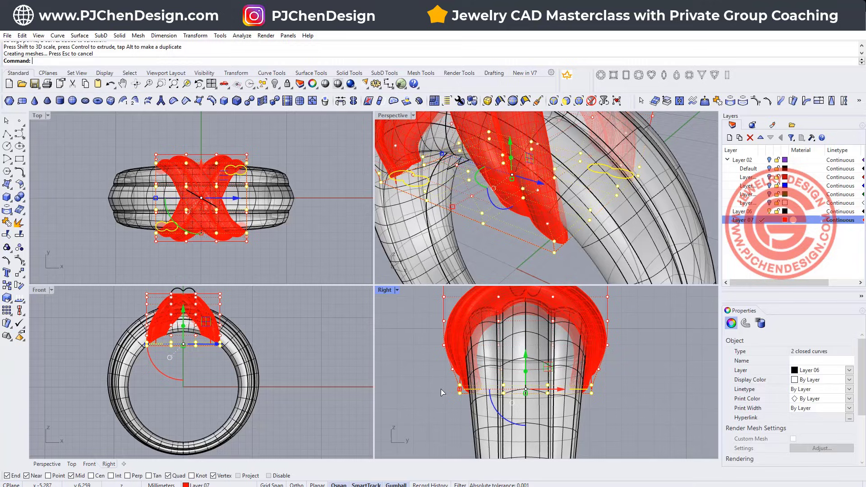
left_click(425, 383)
right_click_drag(503, 158, 528, 161)
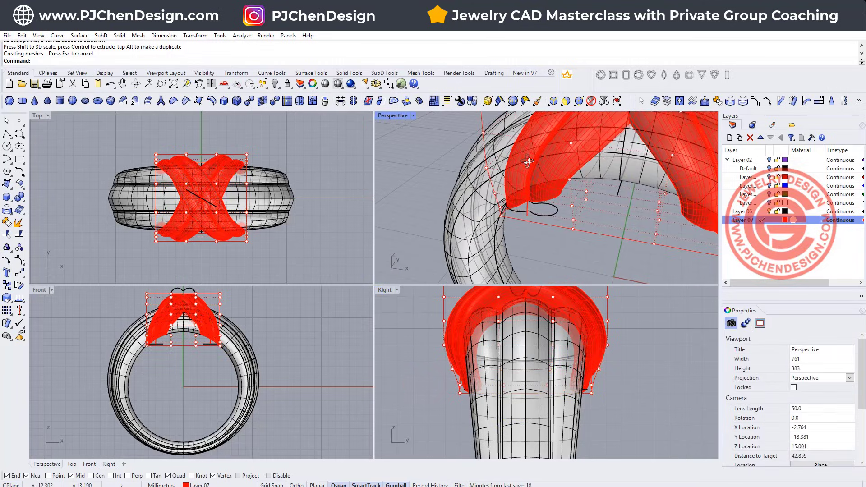
scroll(204, 346, "up", 5)
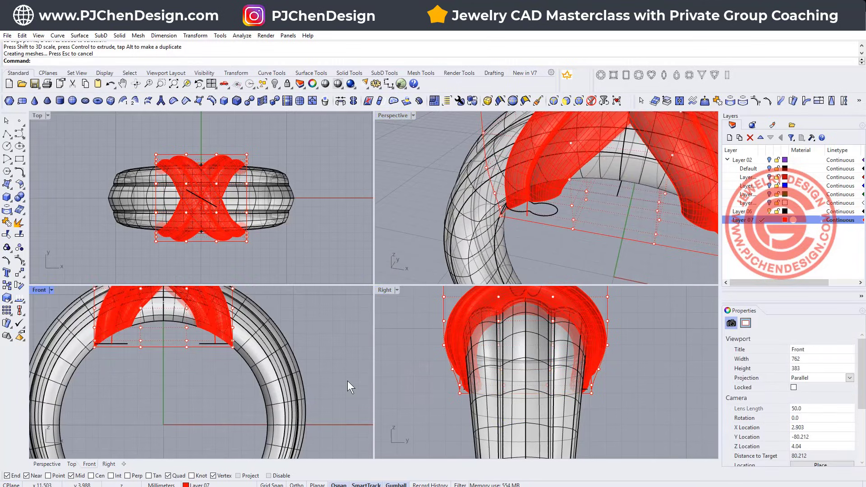
Step: Scale the lowest row of cage points slightly further inward in the Right view so the band ends sit tight against the ring
scroll(549, 384, "down", 2)
right_click_drag(551, 385, 522, 385)
scroll(448, 391, "up", 2)
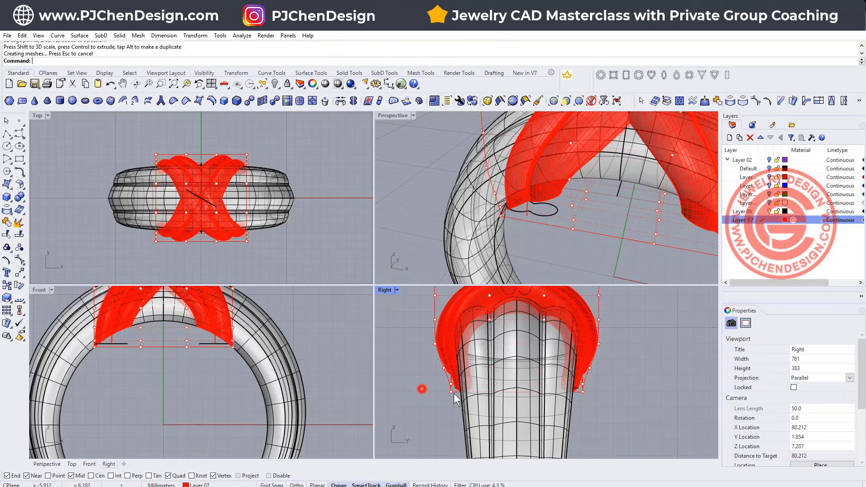
left_click_drag(421, 389, 662, 439)
left_click_drag(448, 391, 459, 396)
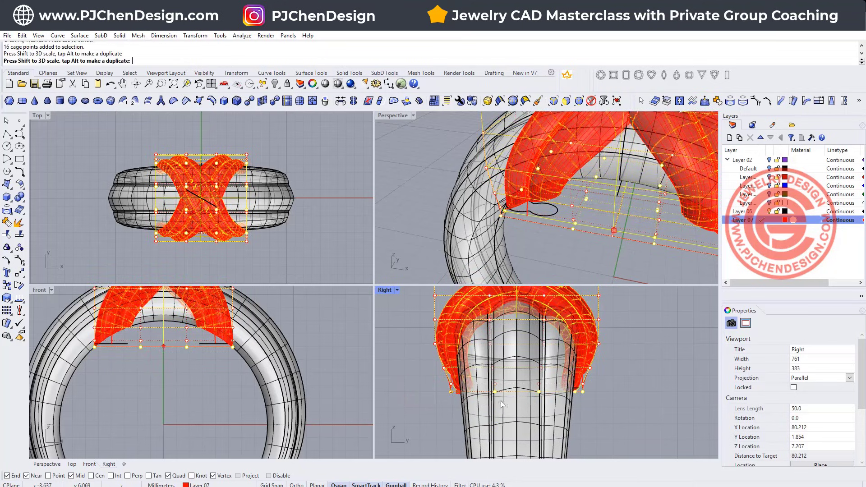
left_click(620, 411)
Step: Delete the control cage around the crossing bands
scroll(578, 221, "down", 5)
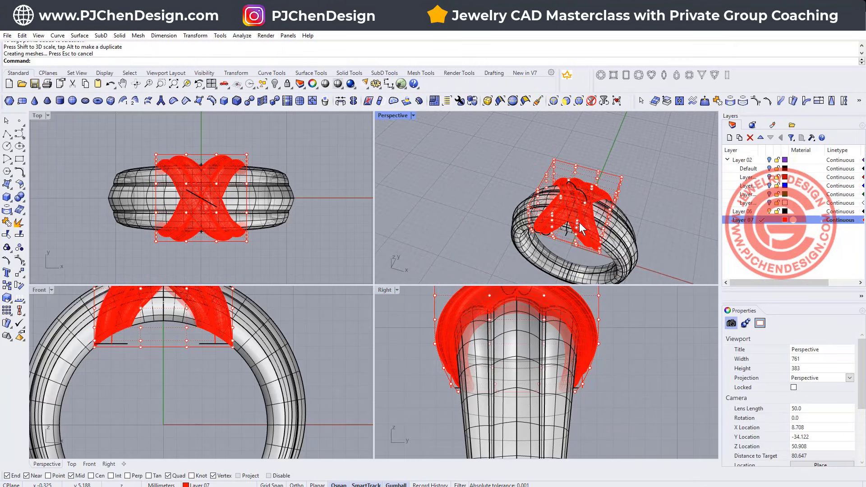
left_click(620, 183)
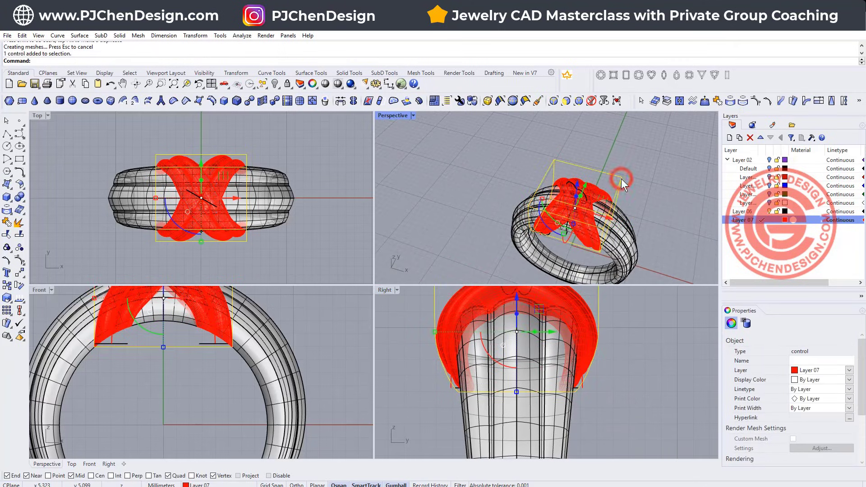
key("Delete")
Step: Select all curves in the model and move them to a new layer, Layer 08
right_click_drag(561, 188, 506, 164)
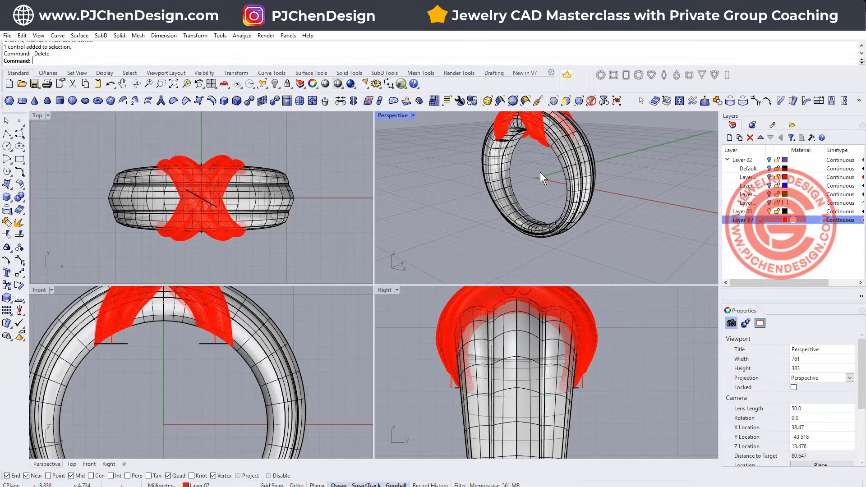
left_click(263, 84)
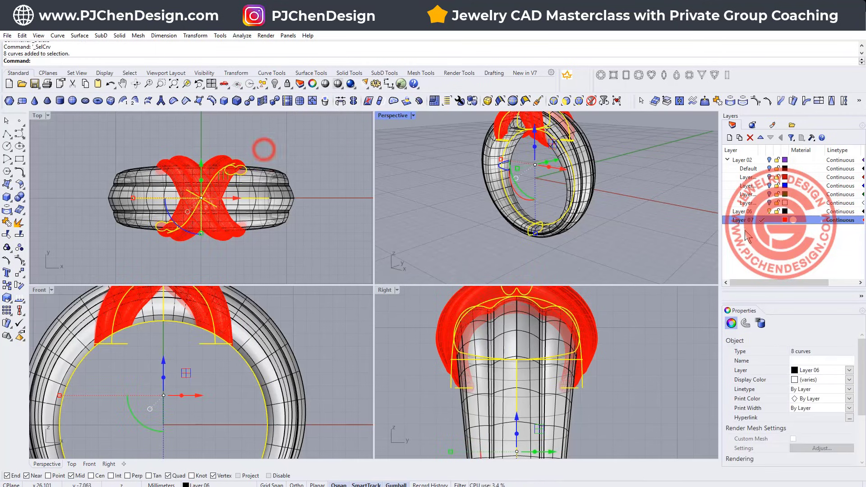
left_click(730, 138)
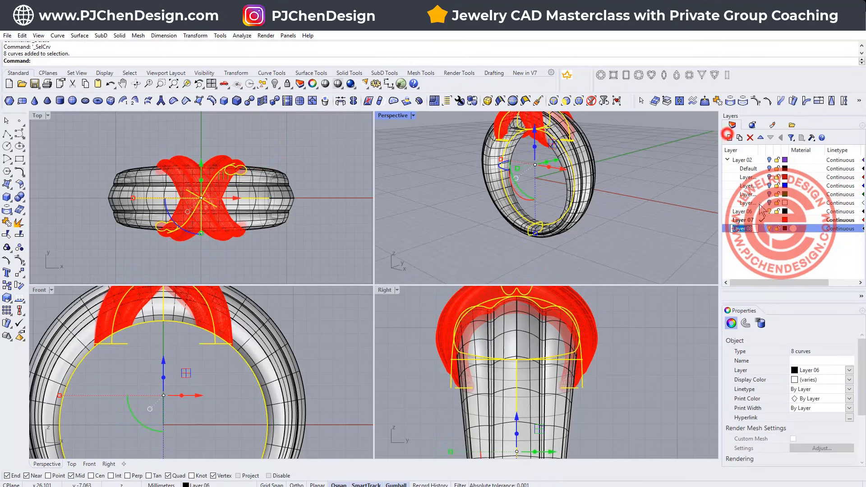
right_click(763, 230)
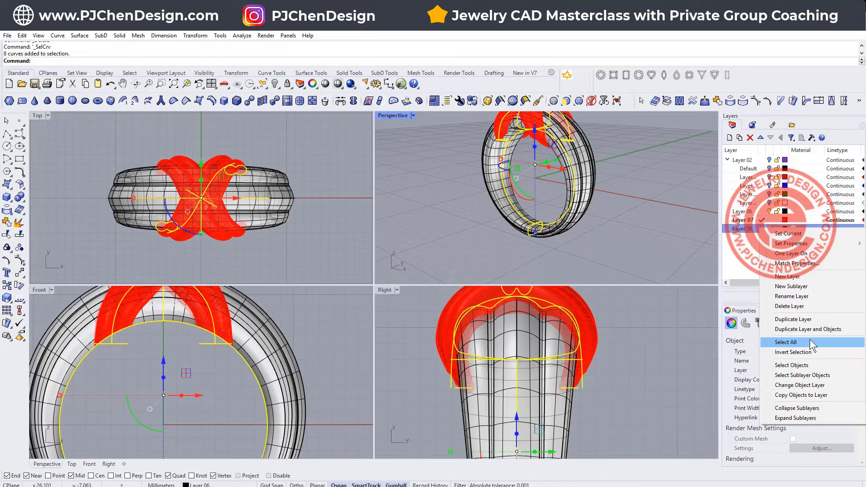
left_click(799, 385)
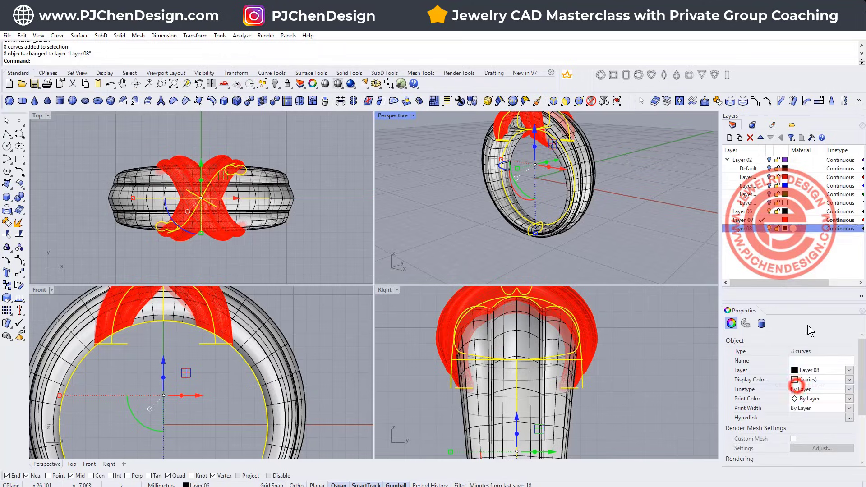
Step: Make Layer 08 current and turn off Layer 06 and Layer 07 so that only the curves show
left_click(770, 220)
left_click(770, 211)
left_click(602, 171)
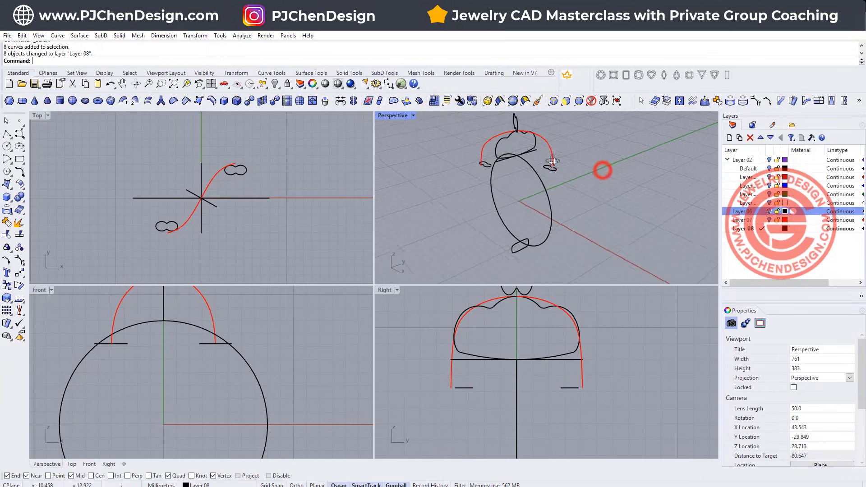
Step: Duplicate the ring's upper scalloped profile, scale the copy down uniformly and position it inside the original in the maximized Perspective view
right_click_drag(554, 161, 534, 150)
double_click(397, 116)
right_click_drag(396, 212, 334, 202)
scroll(377, 219, "down", 2)
left_click(310, 181)
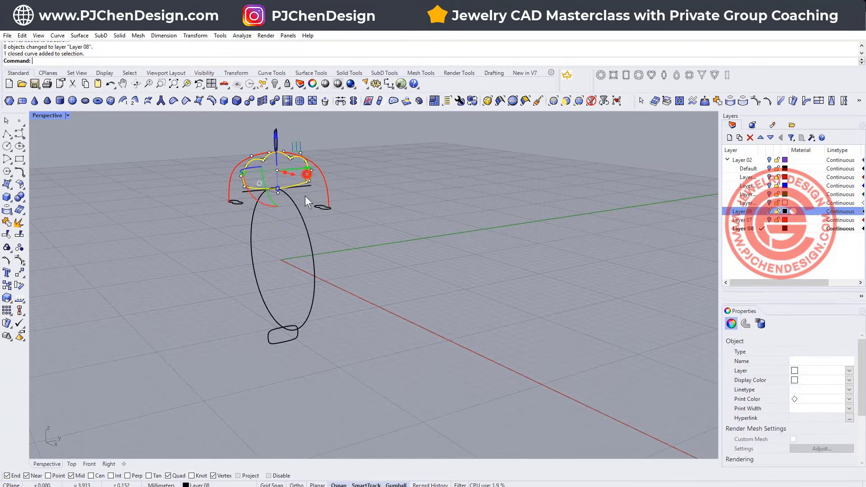
right_click_drag(306, 179, 238, 161)
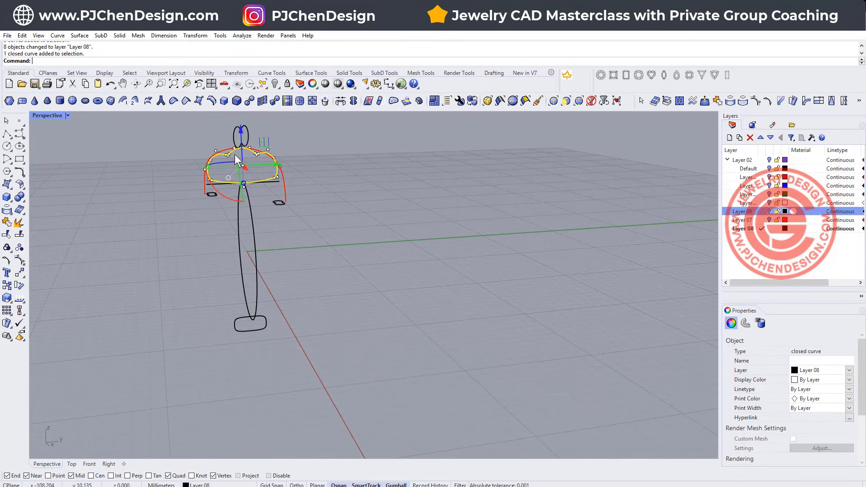
left_click_drag(240, 135, 244, 153)
scroll(213, 192, "up", 3)
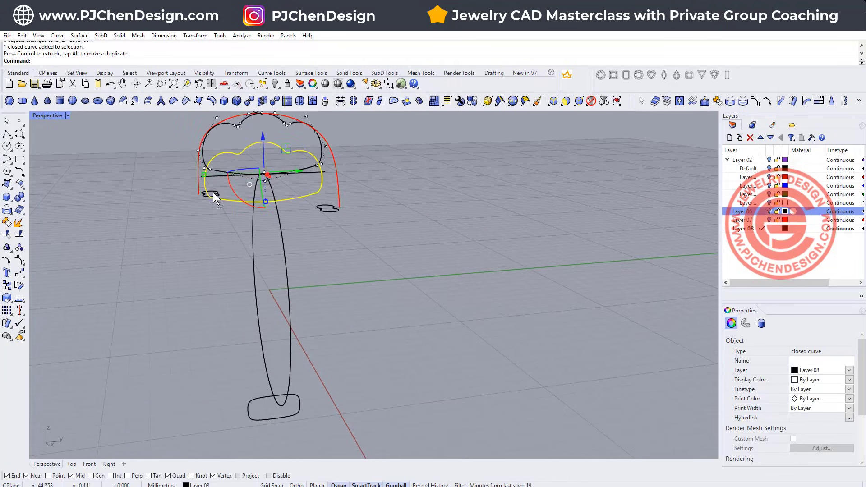
left_click_drag(205, 175, 217, 176)
left_click_drag(263, 135, 262, 124)
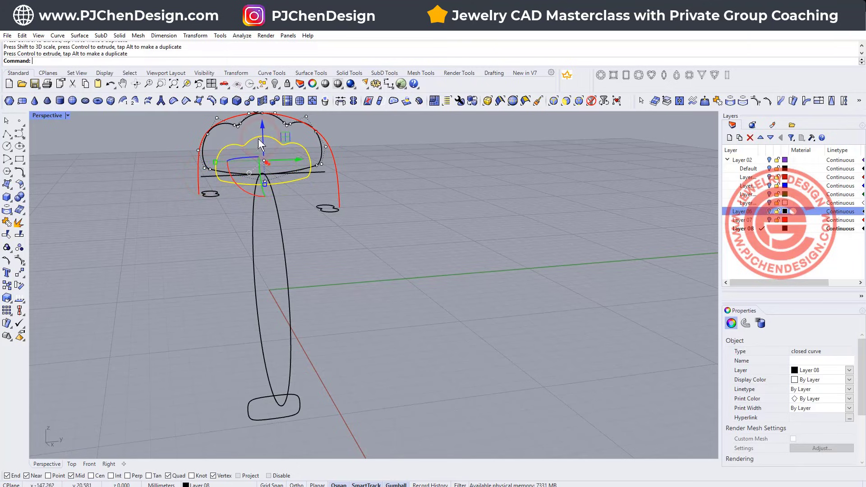
Step: Refine the smaller scalloped profile inside the original by narrowing it slightly and stretching it taller
right_click_drag(368, 158, 372, 200, "shift")
scroll(282, 177, "up", 5)
left_click(453, 192)
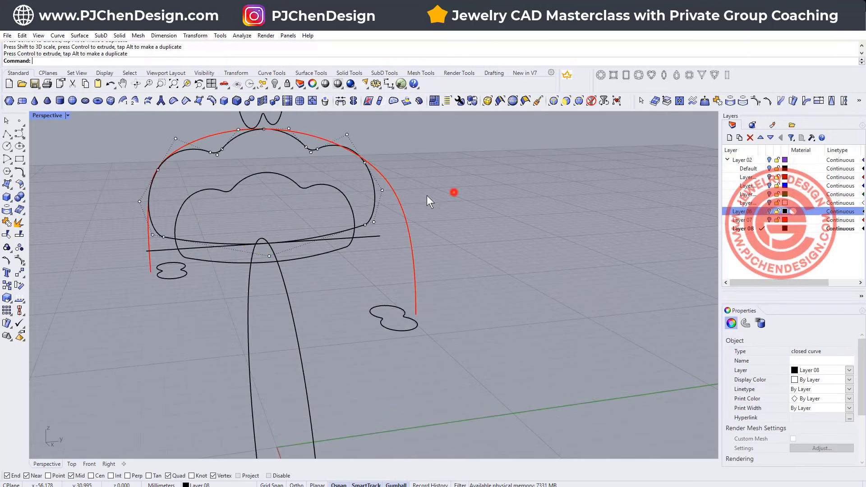
left_click(348, 199)
left_click(373, 191)
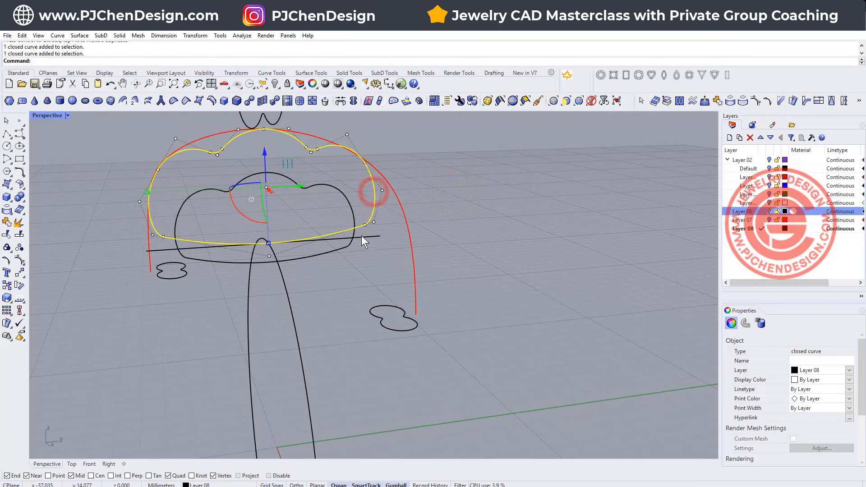
left_click(345, 245)
left_click_drag(174, 222, 178, 223)
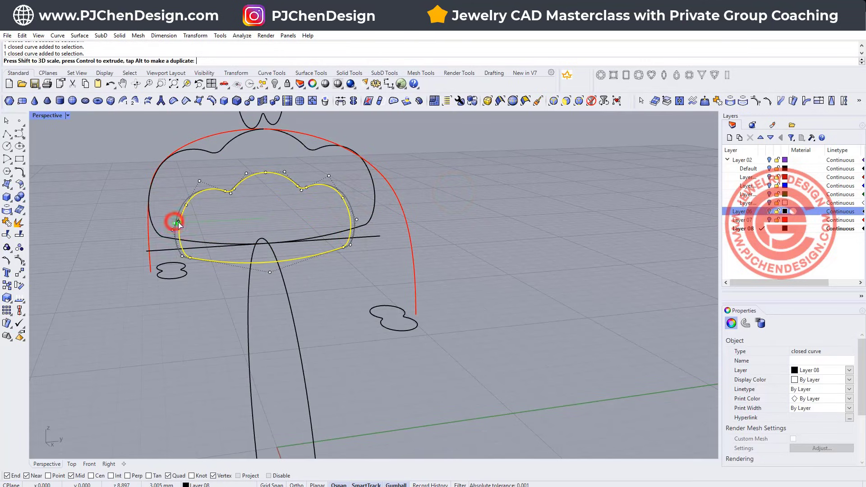
left_click(269, 271)
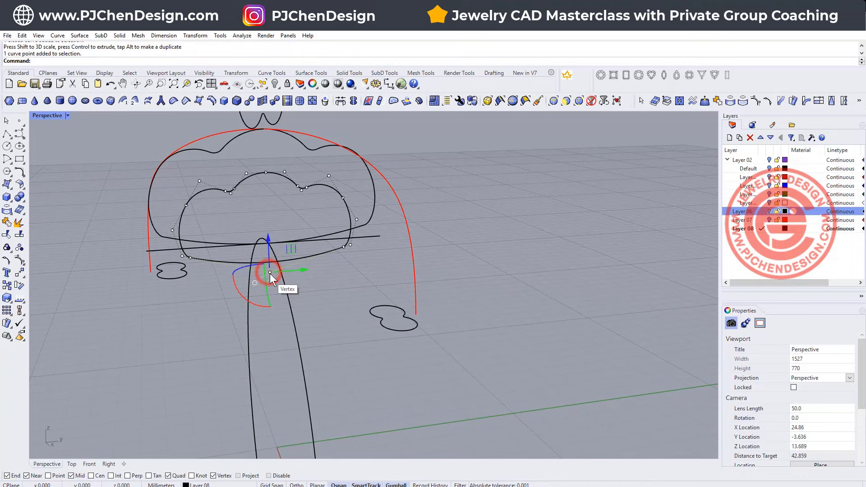
left_click(324, 184)
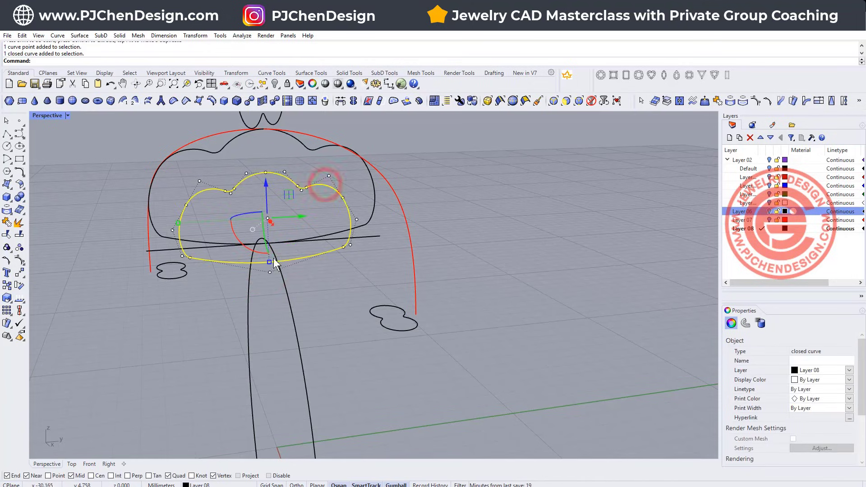
left_click_drag(269, 266, 266, 183)
left_click(545, 243)
right_click_drag(479, 260, 451, 264)
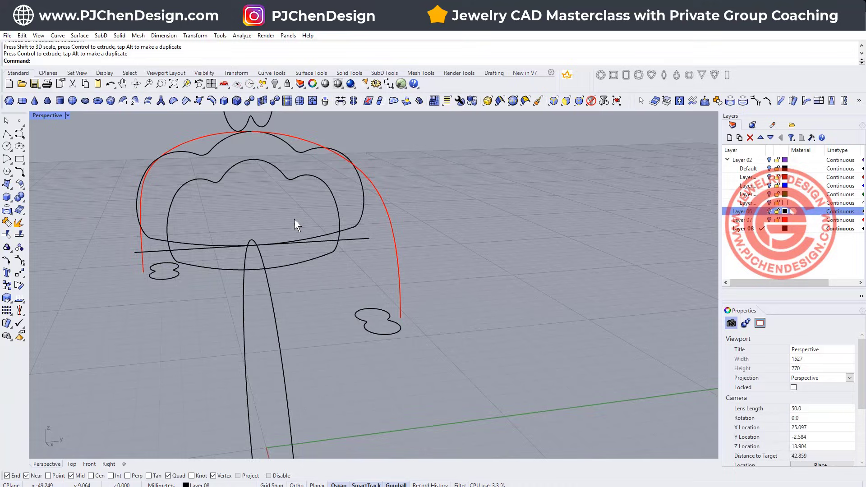
Step: Set the smaller scalloped profile's display color to Cyan
scroll(296, 222, "down", 6)
right_click_drag(306, 307, 290, 241, "shift")
scroll(275, 326, "up", 2)
right_click_drag(303, 312, 328, 199, "shift")
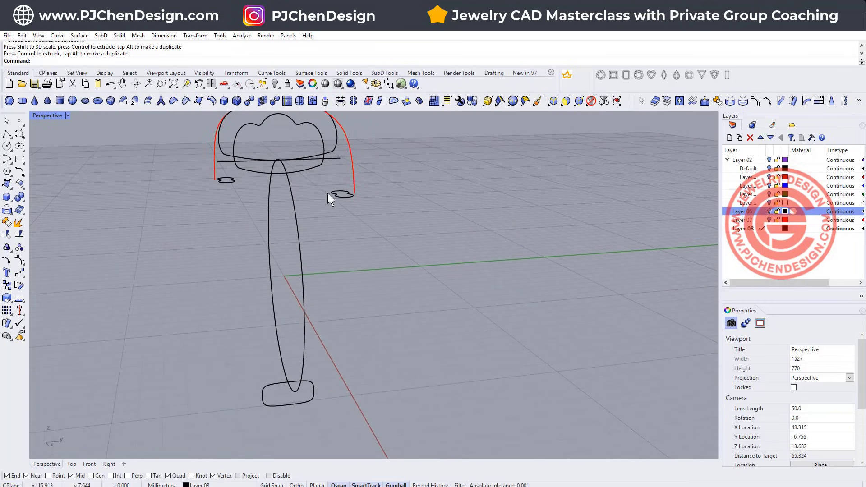
left_click(318, 167)
left_click(851, 381)
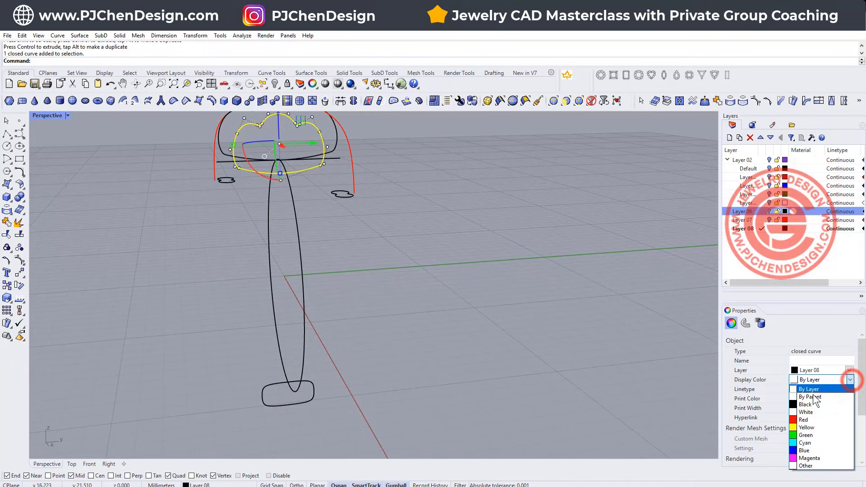
left_click(802, 443)
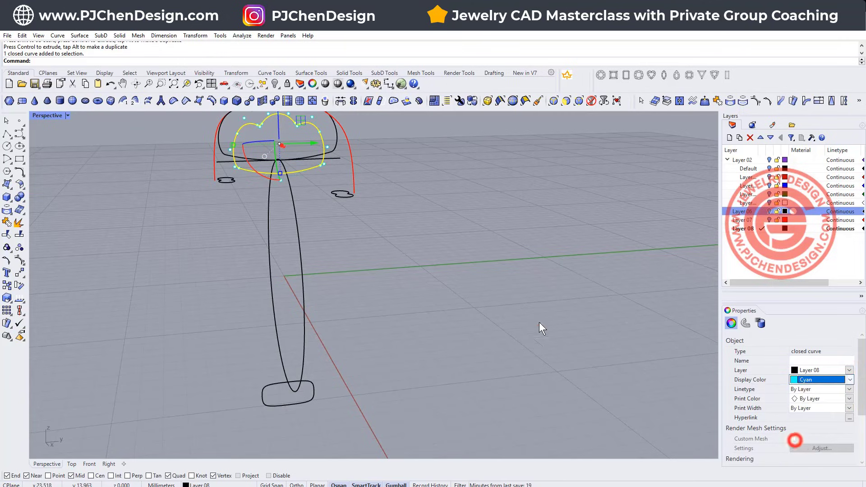
left_click(481, 293)
Step: Duplicate the rounded profile at the ring's base upward and scale the copy down
right_click_drag(307, 178, 334, 300)
right_click_drag(321, 366, 324, 319)
left_click(318, 372)
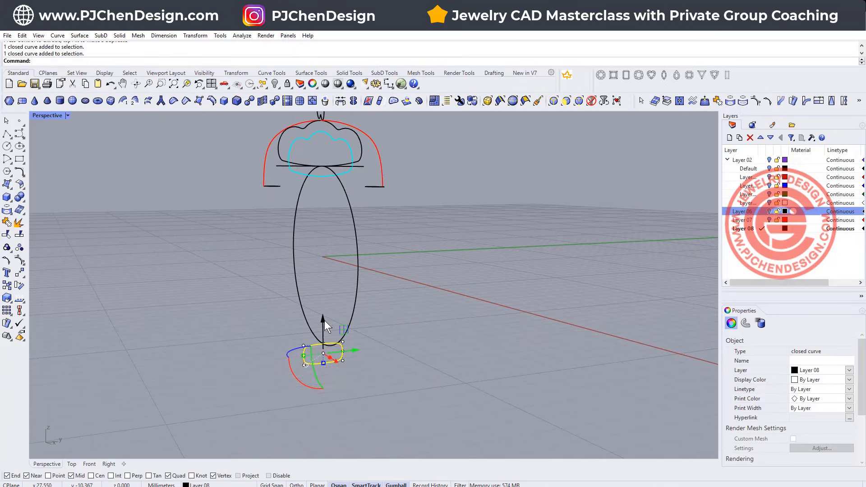
left_click_drag(324, 320, 324, 294)
scroll(308, 333, "up", 3)
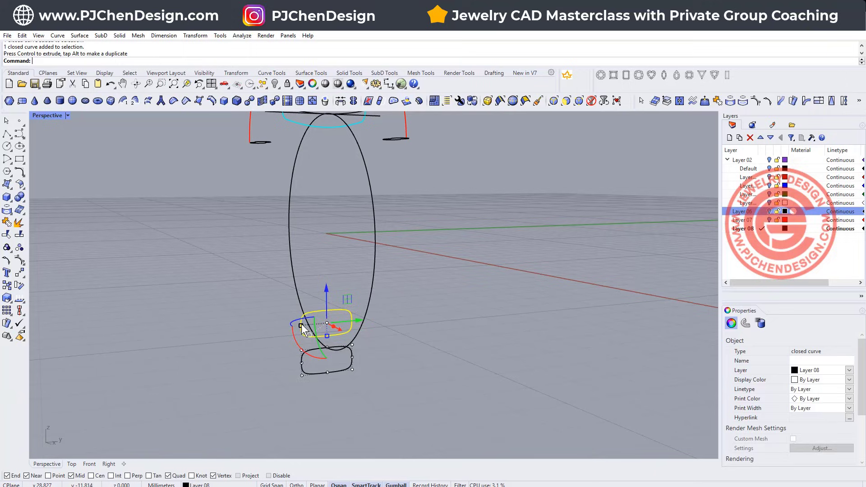
left_click_drag(301, 324, 322, 328)
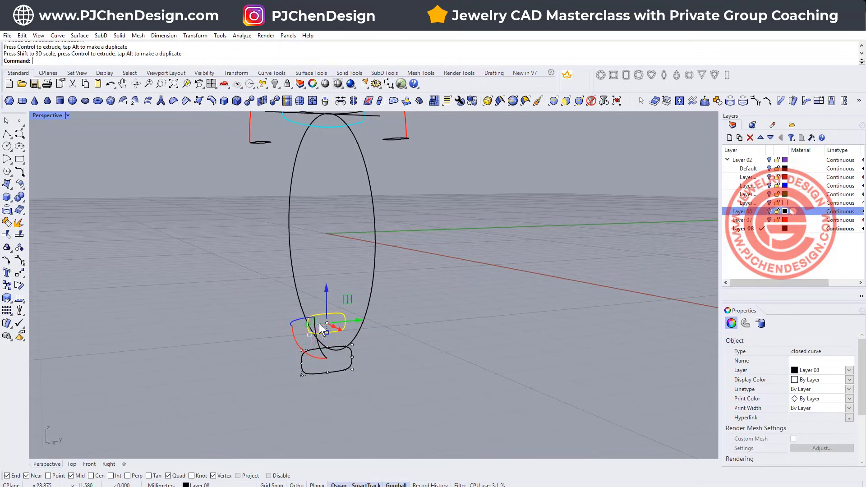
left_click(489, 325)
Step: Set the smaller base profile's display color to Cyan
scroll(340, 246, "down", 5)
right_click_drag(340, 246, 406, 293)
left_click(383, 313)
left_click(849, 380)
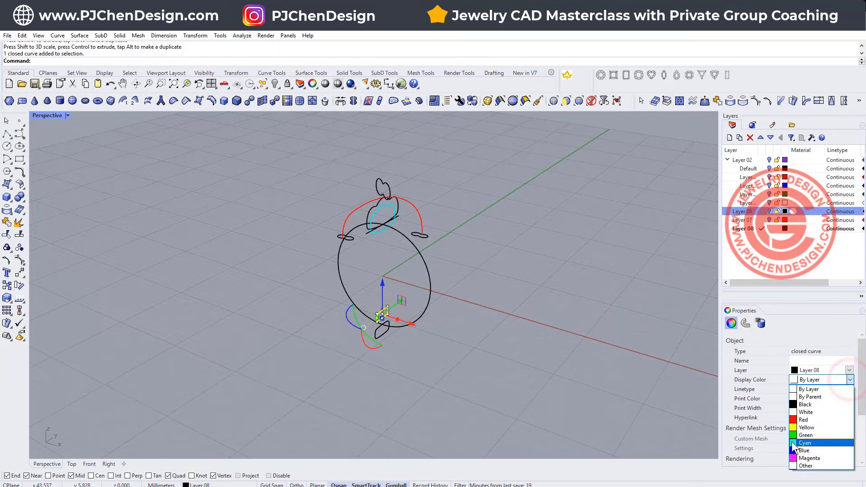
left_click(804, 442)
left_click(595, 348)
Step: Sweep both cyan profiles along the ring circle with Sweep 1 Rail, aligning their seams at the midpoints facing the ring's centre and using Closed sweep
right_click_drag(392, 259, 167, 129)
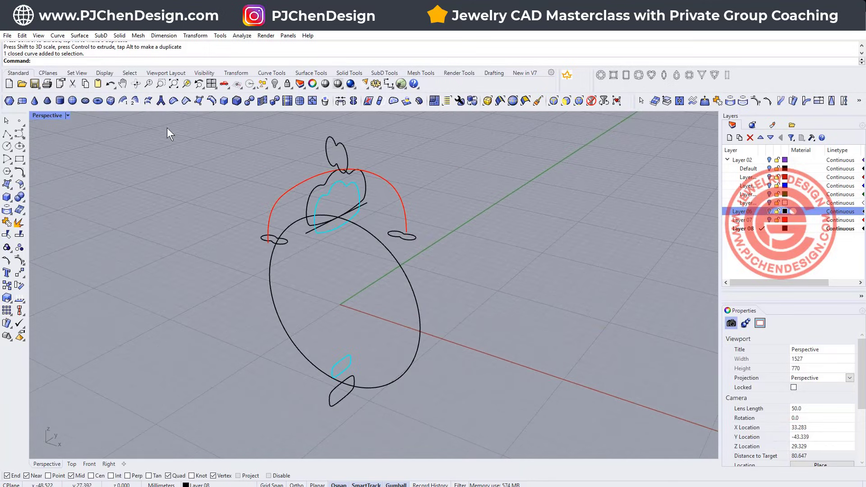
left_click(80, 36)
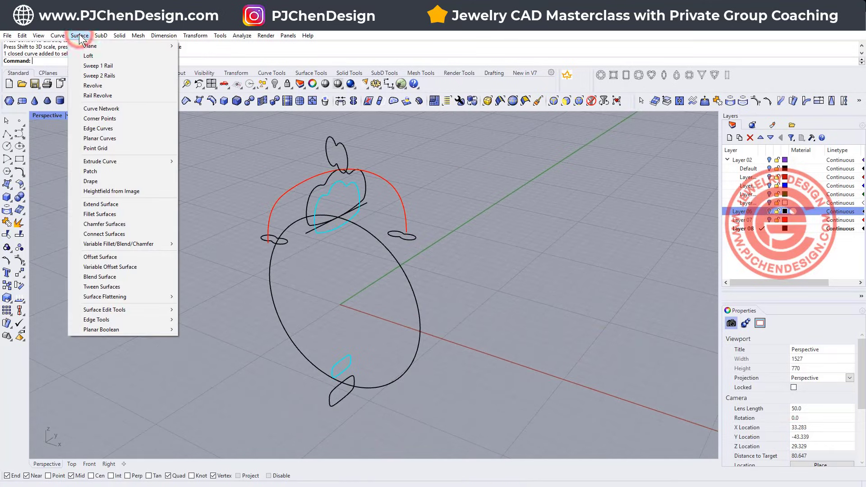
left_click(94, 66)
left_click(368, 233)
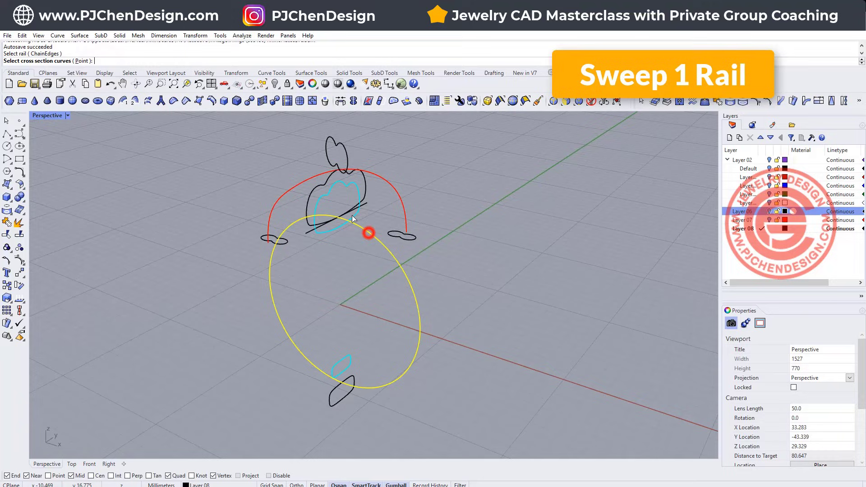
left_click(351, 186)
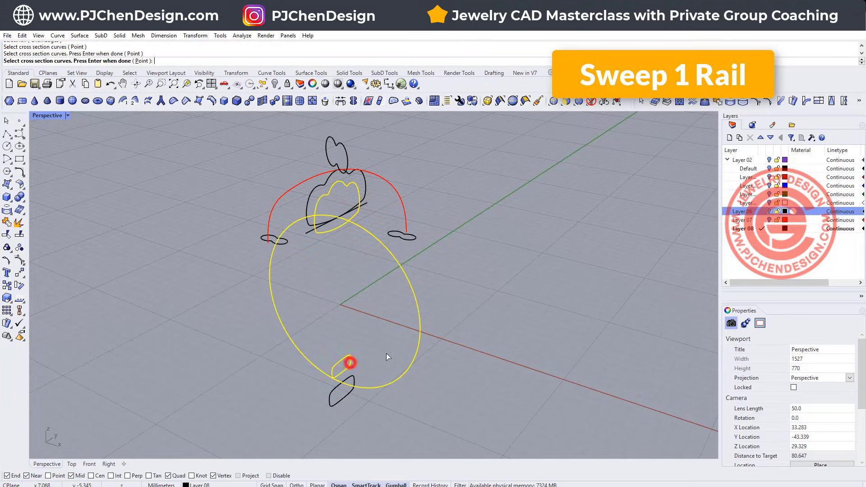
key("Return")
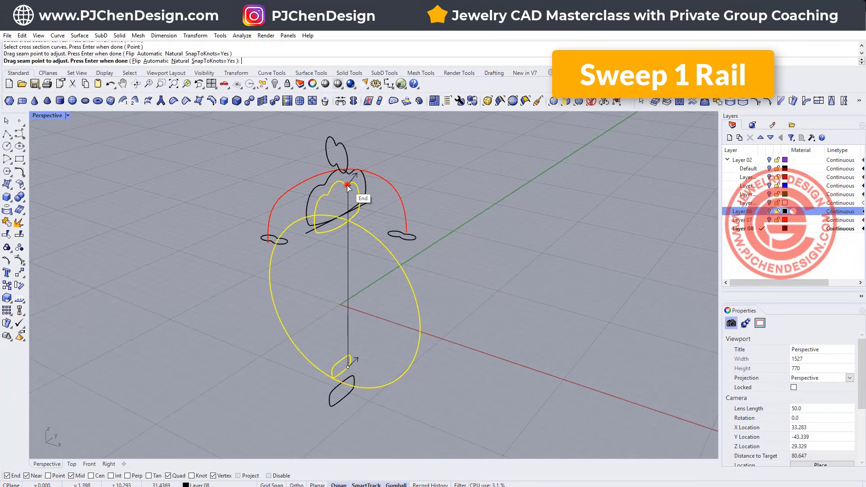
left_click_drag(347, 185, 338, 228)
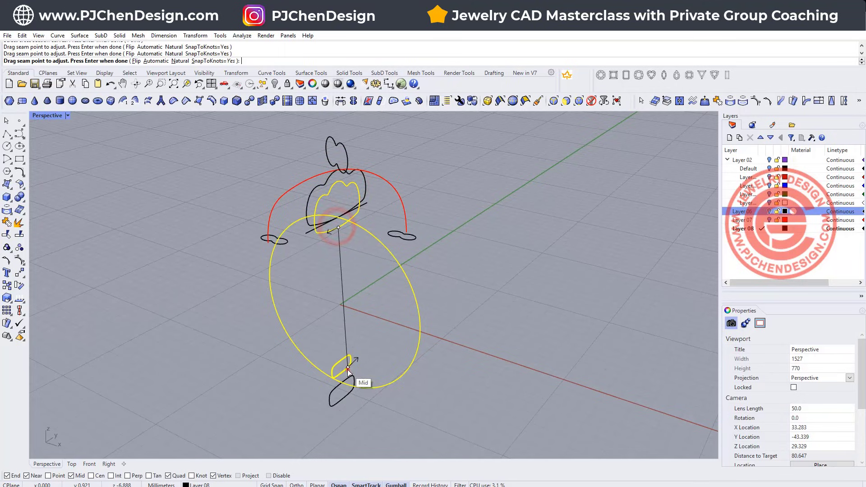
left_click_drag(347, 367, 342, 361)
key("Return")
left_click(583, 224)
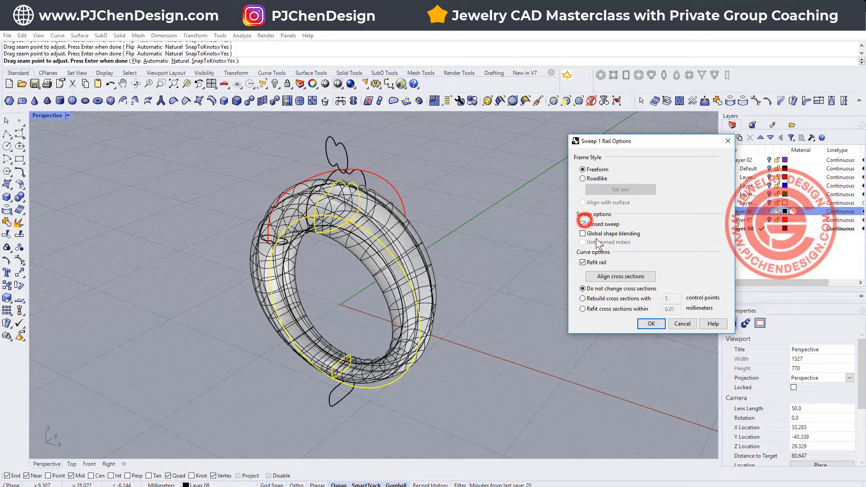
left_click(650, 323)
mouse_move(404, 220)
right_mouse_down()
mouse_move(334, 217)
mouse_move(333, 204)
mouse_move(411, 209)
mouse_move(370, 211)
mouse_move(391, 213)
right_mouse_up()
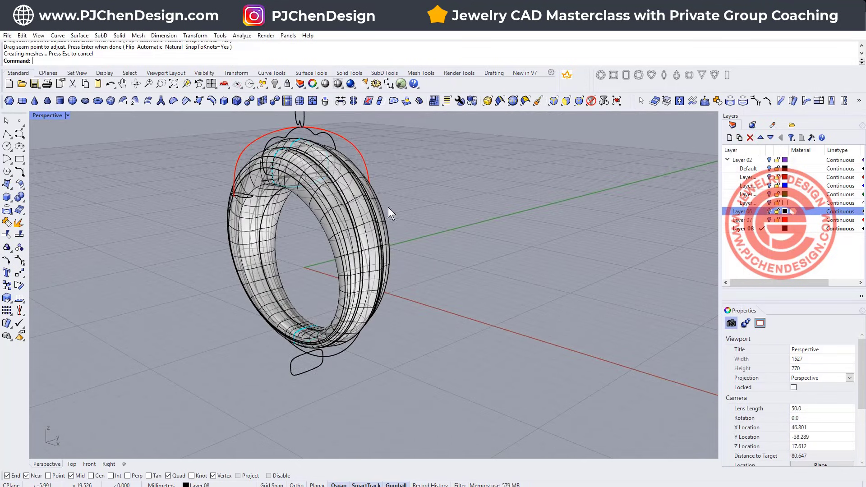
Step: Turn on Layer 06 to bring back the outer ring and set the inner sweep's display color to Cyan
left_click(769, 211)
left_click(770, 212)
left_click(770, 212)
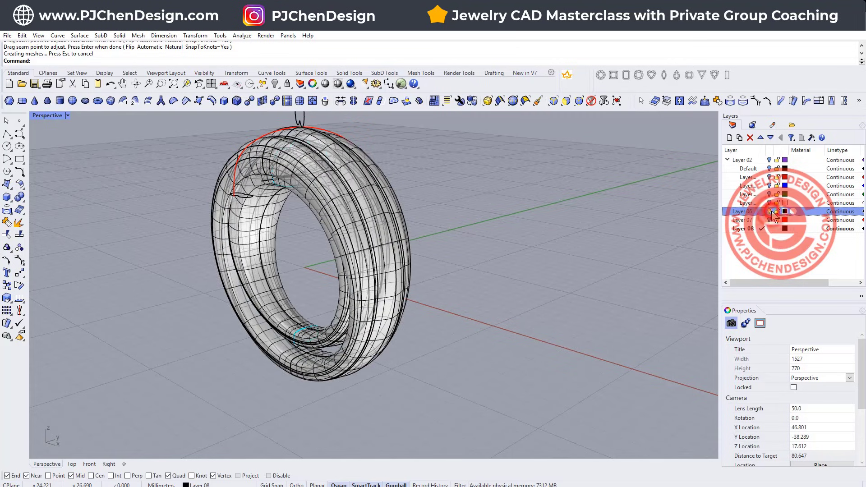
left_click(301, 193)
right_click_drag(301, 193, 502, 151)
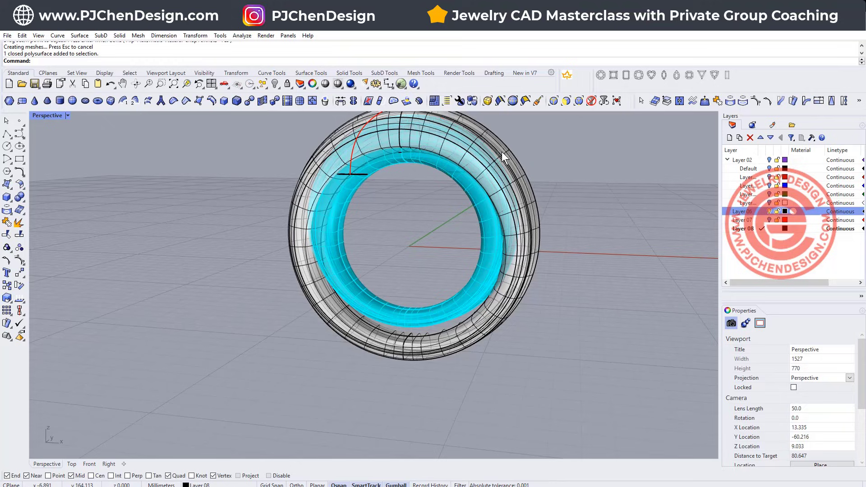
right_click_drag(485, 206, 455, 207)
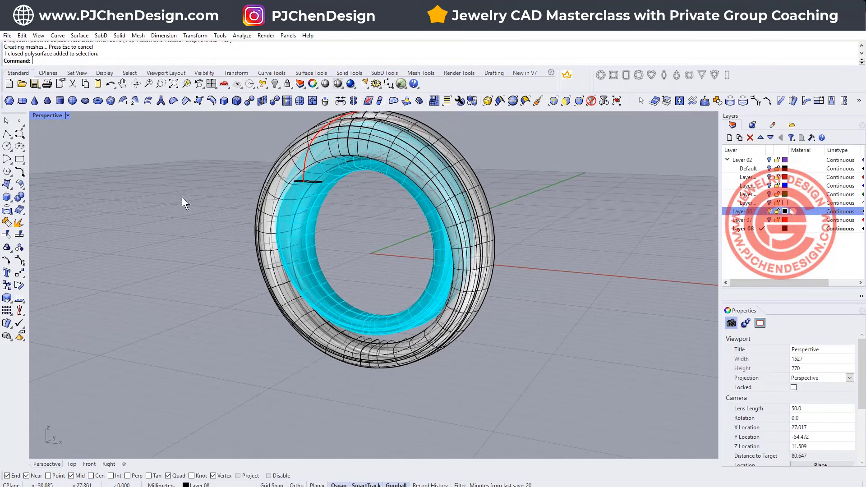
Step: Subtract the cyan inner sweep from the outer scalloped ring with Boolean Difference
left_click(22, 198)
left_click(45, 202)
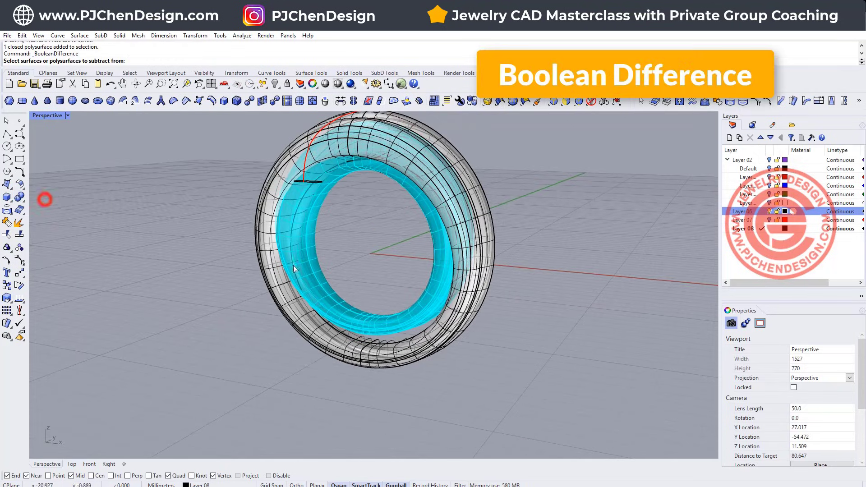
left_click(480, 321)
right_click(467, 315)
left_click(427, 298)
right_click(427, 299)
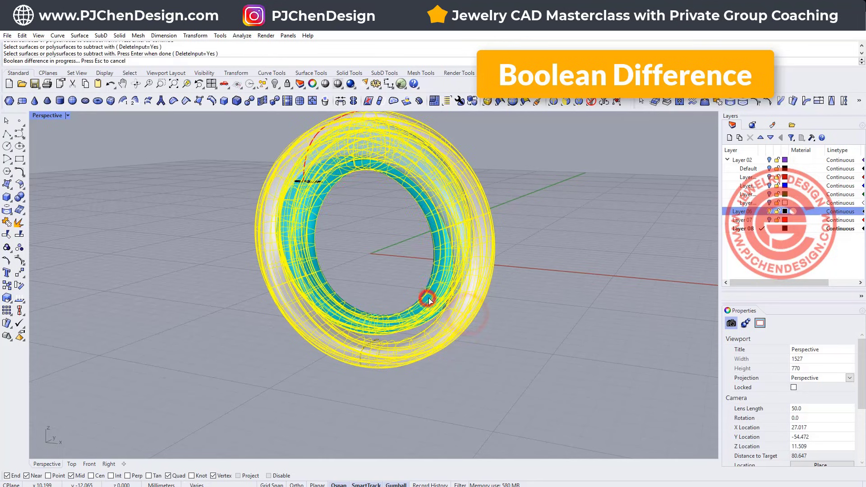
Step: Inspect the cut inside the ring, and undo the Boolean difference and the inner sweep's color change
right_click_drag(361, 251, 461, 269)
scroll(497, 259, "up", 6)
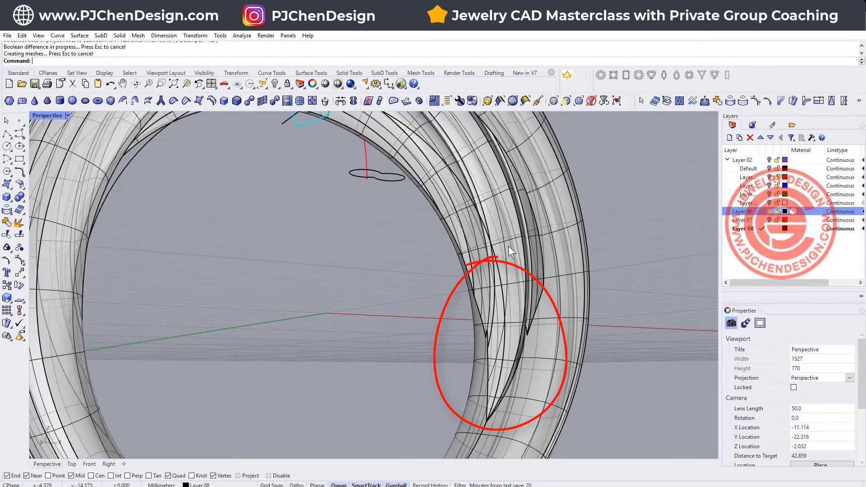
scroll(547, 258, "down", 6)
right_click_drag(547, 259, 523, 282)
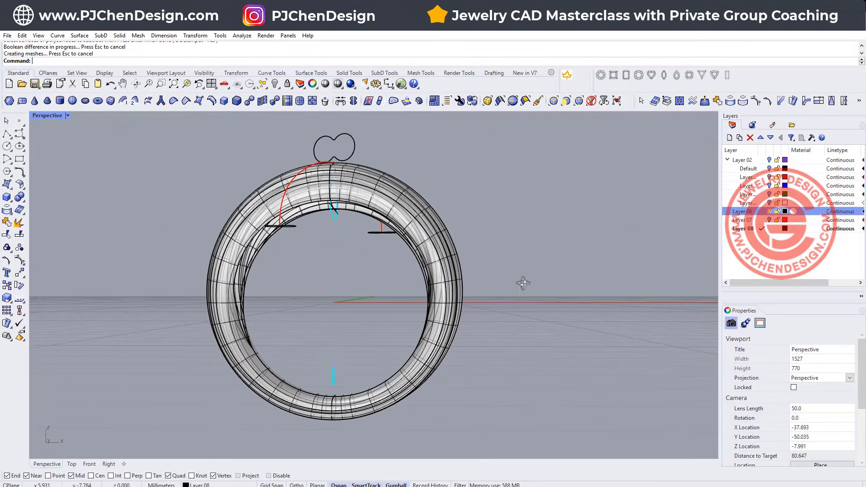
key("ctrl+z")
key("ctrl+z")
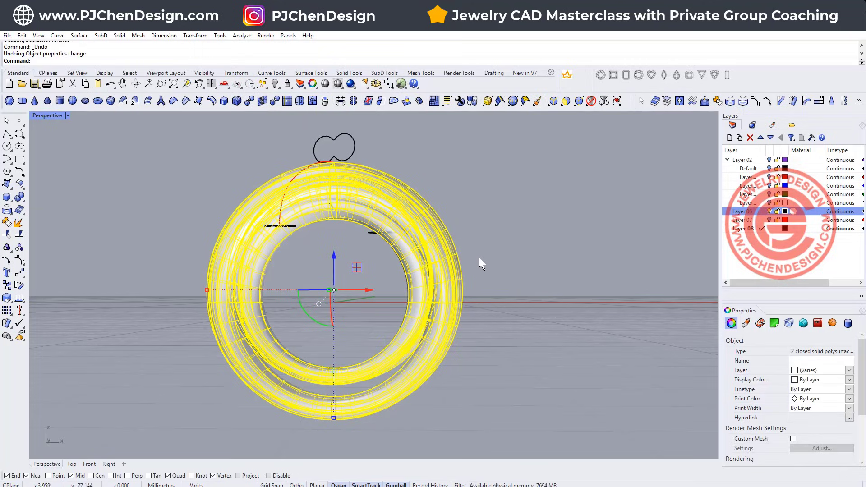
Step: Hide the outer scalloped ring and delete the inner sweep
left_click(486, 264)
left_click(274, 84)
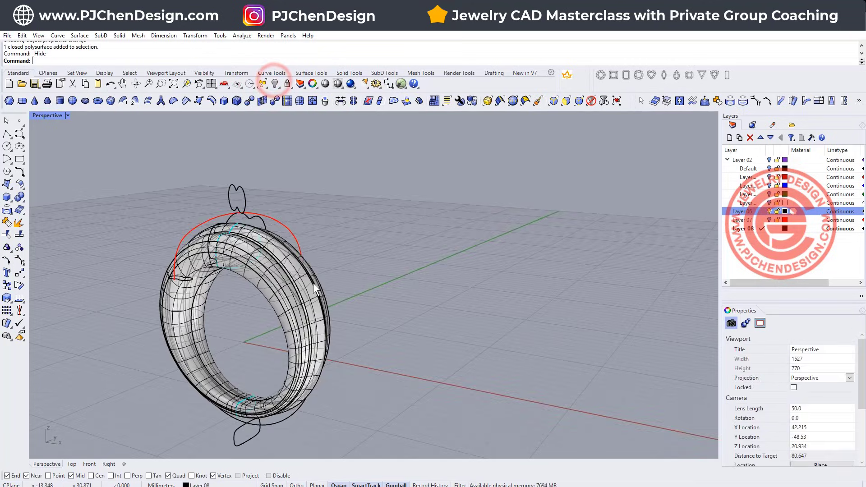
left_click(320, 301)
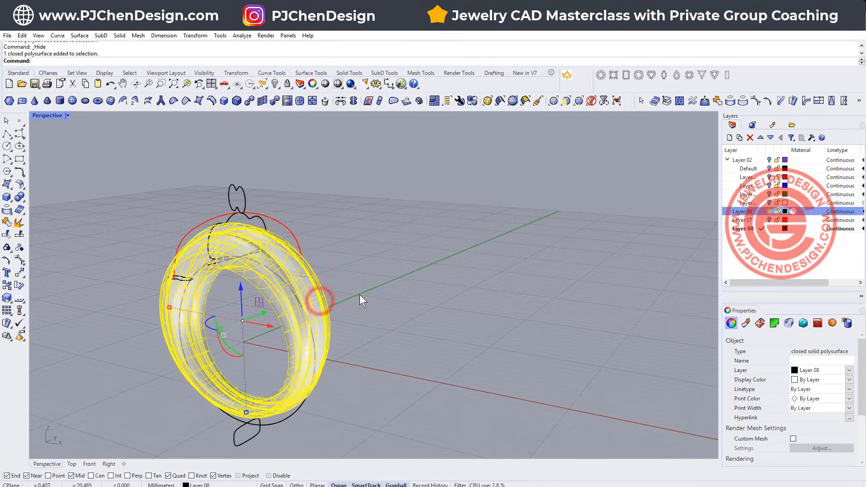
key("Delete")
Step: Delete the control points forming both notches along the top of the smaller cyan scalloped profile
scroll(246, 229, "up", 5)
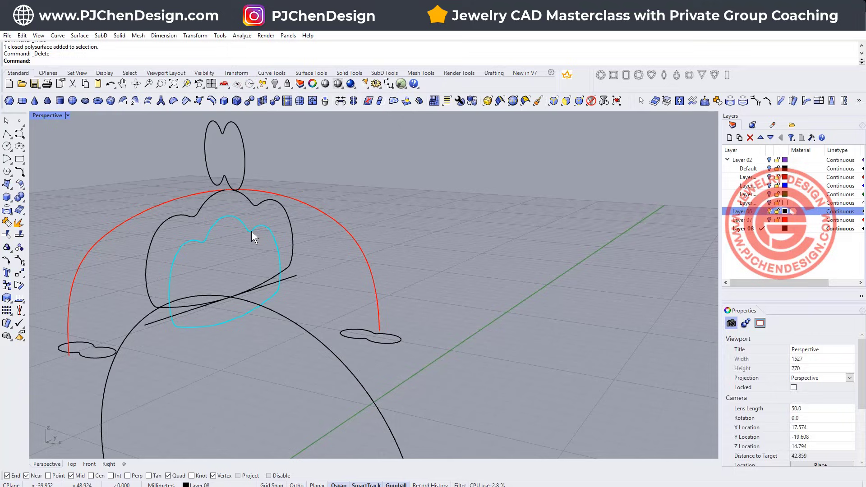
left_click(251, 231)
scroll(220, 251, "up", 3)
left_click_drag(126, 198, 161, 247)
key("Delete")
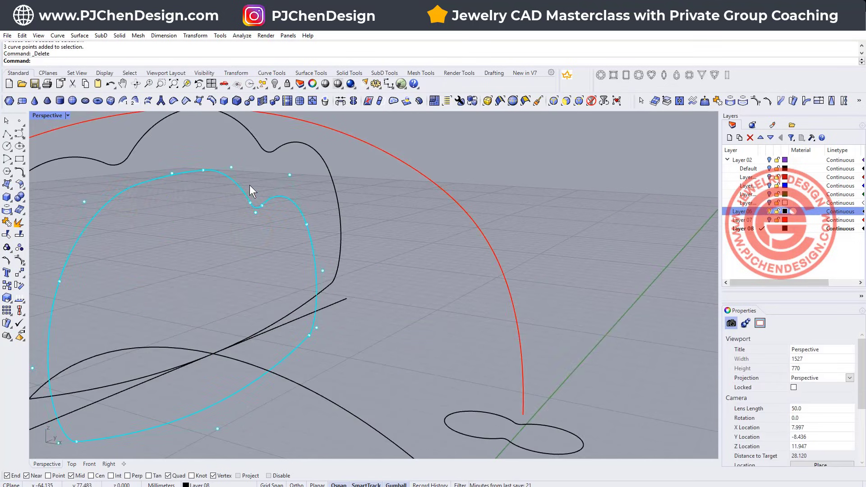
left_click_drag(251, 201, 259, 223)
key("Delete")
Step: Move the five upper control points of the cyan top profile slightly down to flatten its crown
scroll(296, 251, "down", 6)
right_click_drag(342, 266, 303, 255)
scroll(183, 216, "down", 2)
right_click_drag(184, 216, 191, 221, "shift")
scroll(202, 231, "up", 8)
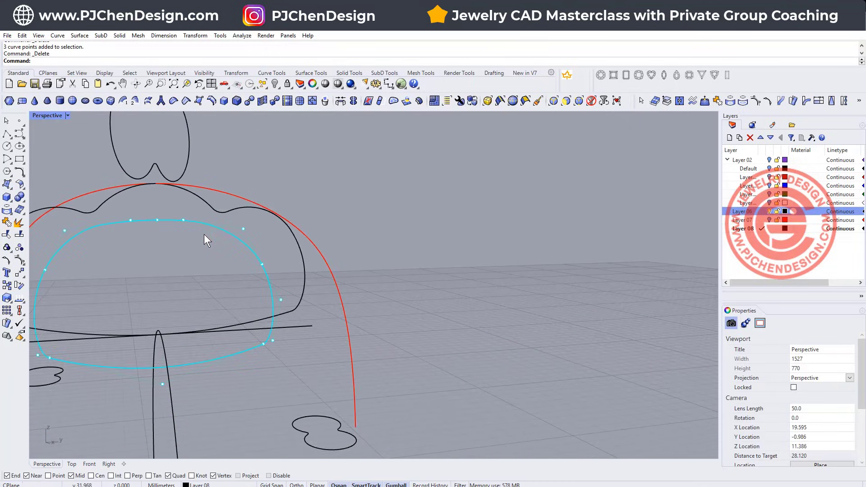
scroll(171, 229, "down", 3)
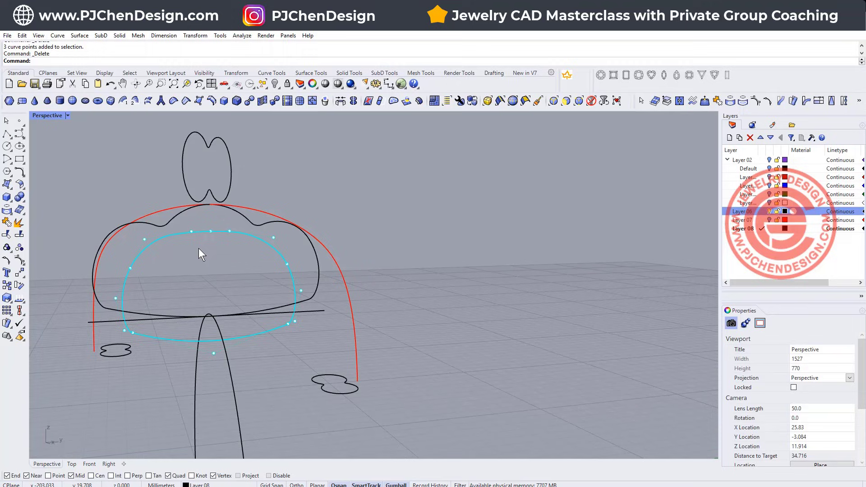
left_click(211, 232)
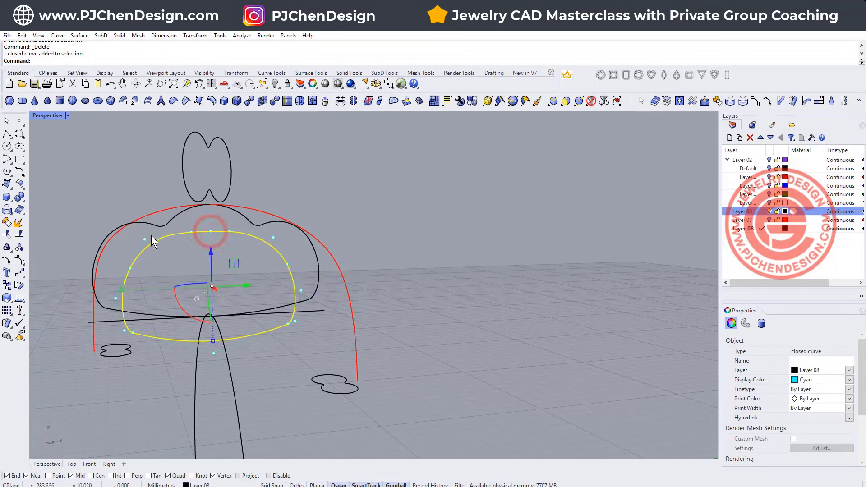
left_click_drag(130, 201, 305, 250)
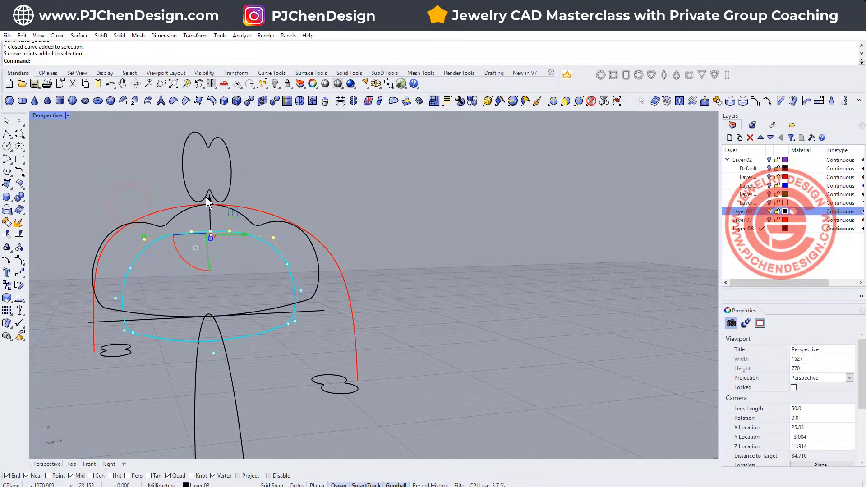
left_click_drag(208, 196, 209, 212)
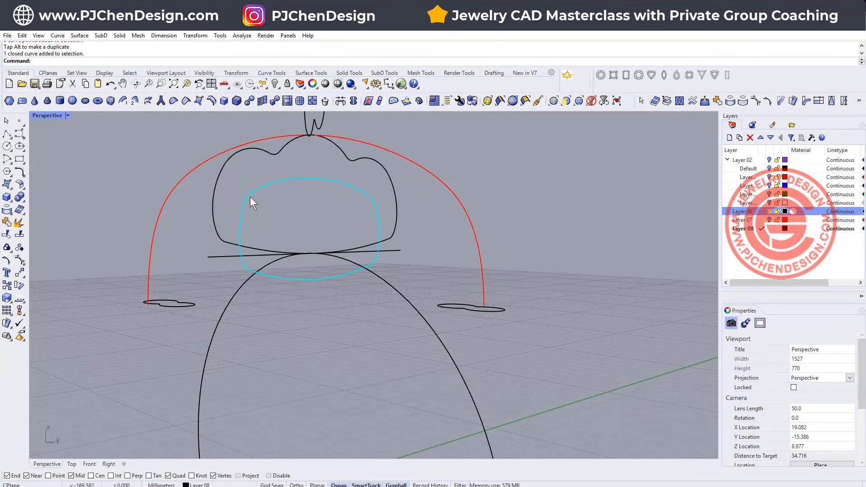
Step: Rebuild the cyan top profile with 20 points and degree 3, deleting the input curve
left_click(245, 198)
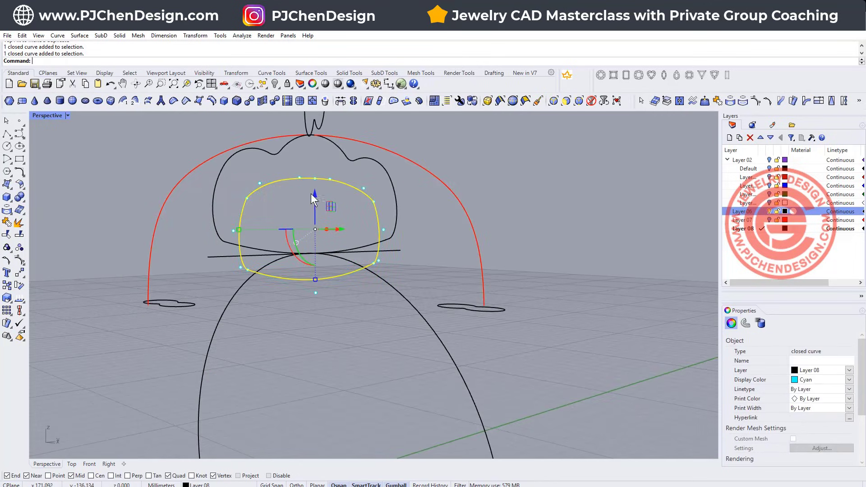
type("Rebuild")
key("Return")
type("20")
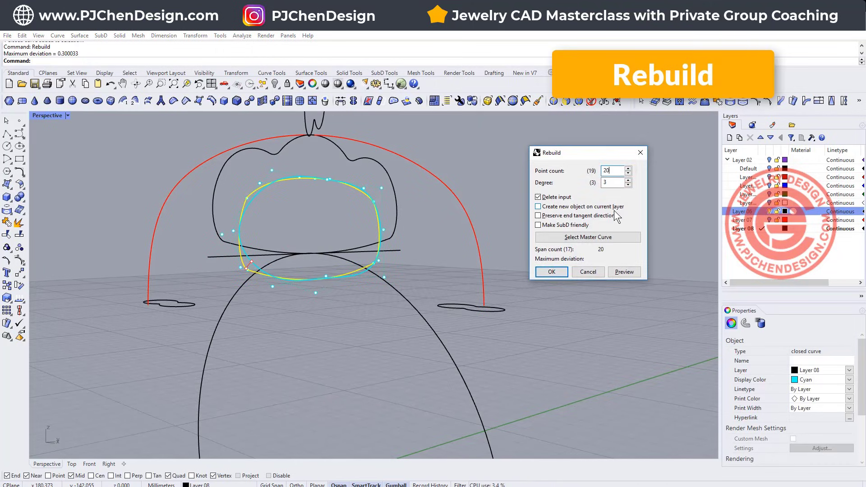
left_click(556, 271)
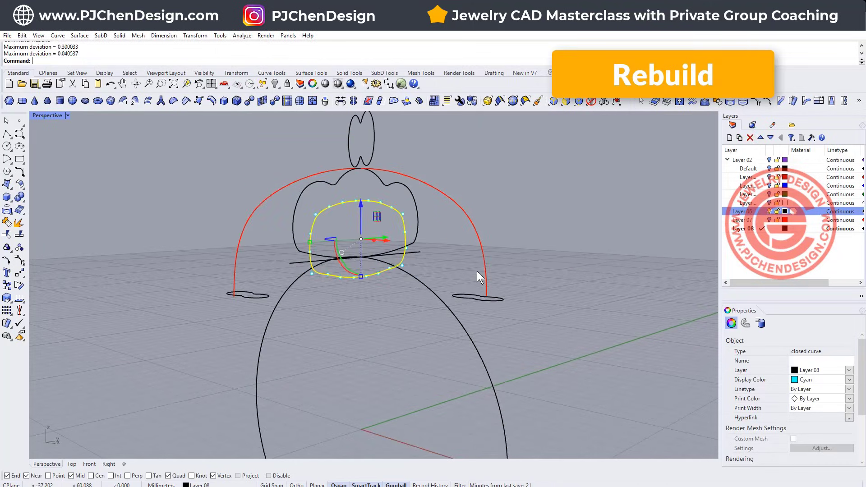
Step: Sweep the rebuilt top profile and the cyan base profile along the ring circle with Sweep 1 Rail, seams at the inward-facing midpoints, using Closed sweep
scroll(477, 271, "up", 3)
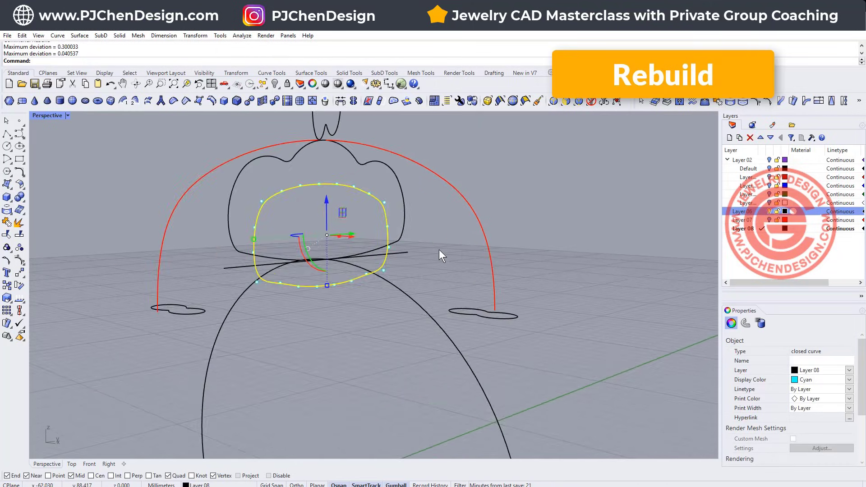
scroll(425, 295, "down", 6)
left_click(80, 35)
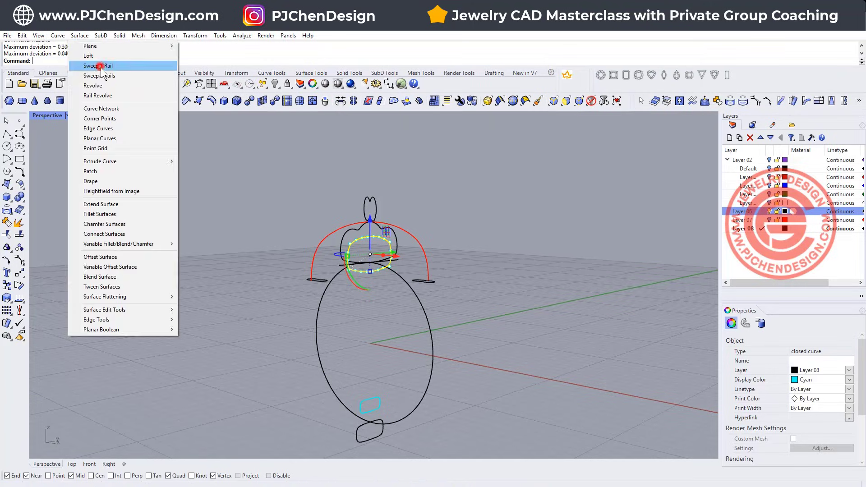
left_click(101, 67)
left_click(419, 299)
left_click(388, 241)
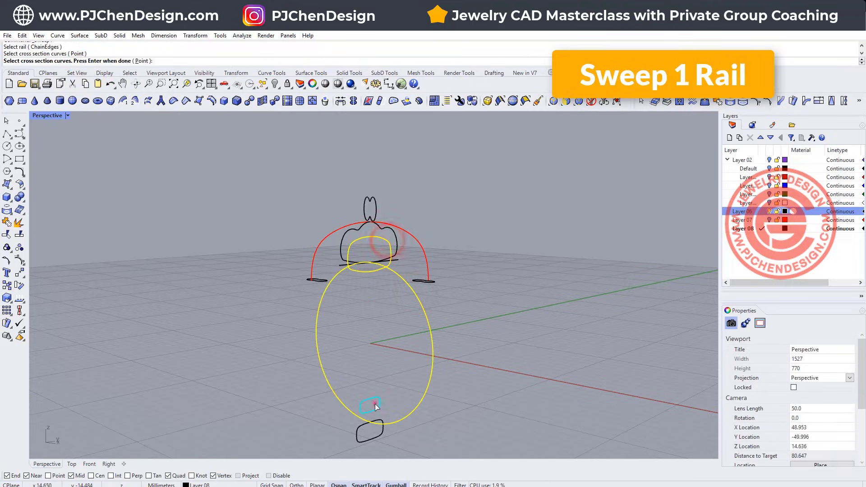
left_click(381, 403)
key("Return")
left_click_drag(387, 242, 364, 268)
left_click_drag(378, 408, 370, 403)
key("Return")
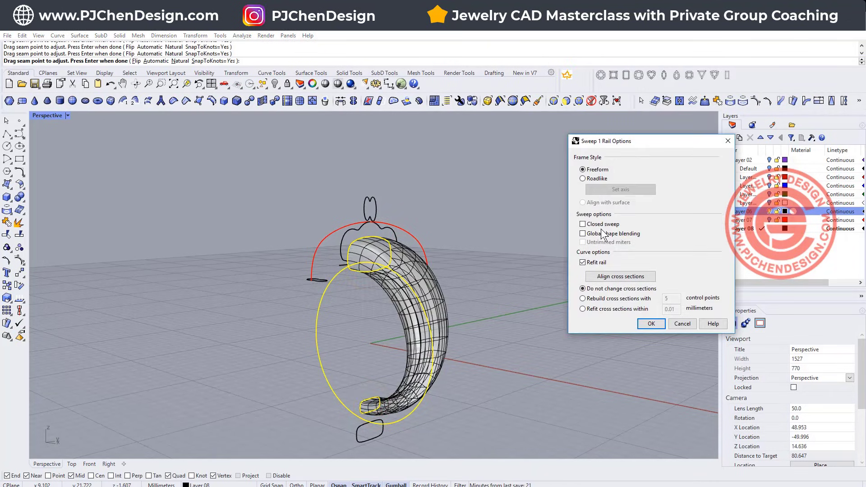
left_click(583, 224)
left_click(645, 323)
Step: Show the hidden outer ring and set the new inner sweep's display color to Cyan
right_click_drag(645, 323, 685, 245)
right_click(274, 83)
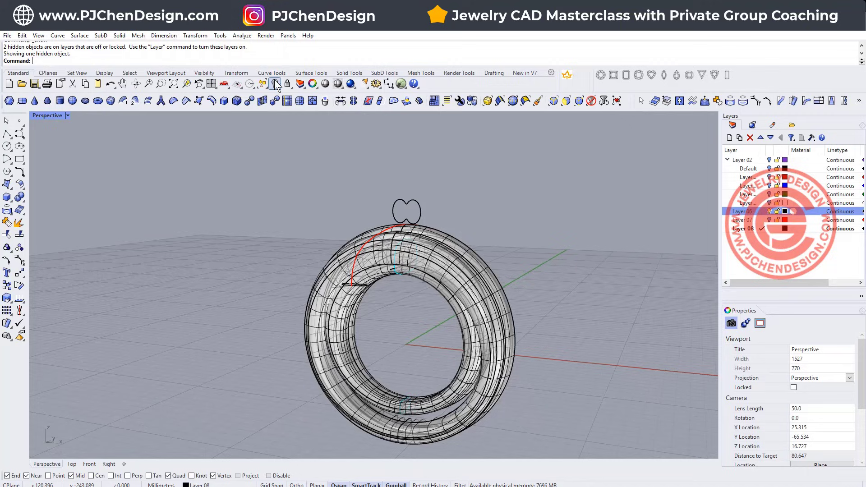
left_click(462, 368)
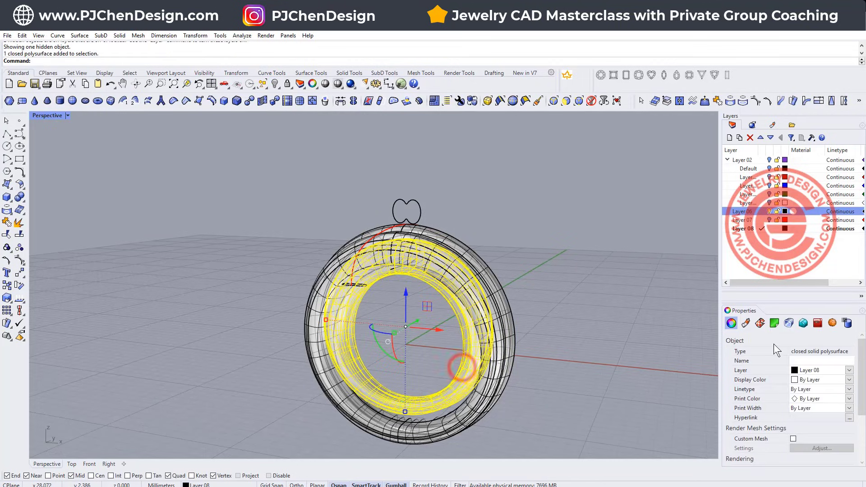
left_click(850, 380)
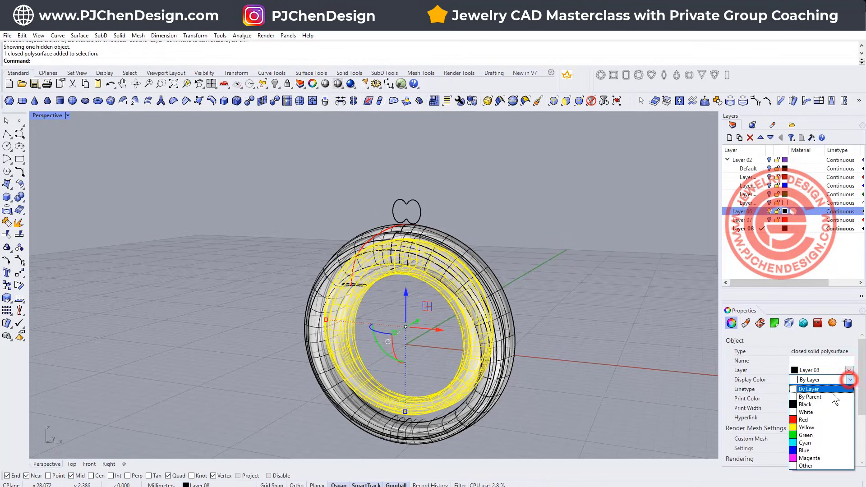
left_click(817, 436)
left_click(586, 326)
Step: Hollow the outer ring by subtracting the new cyan inner sweep with Boolean Difference
right_click_drag(585, 326, 420, 311)
scroll(462, 310, "up", 4)
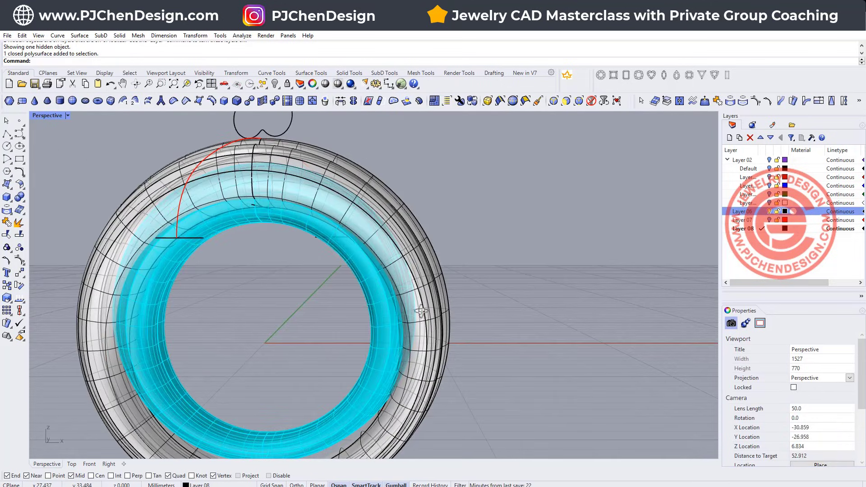
left_click(21, 199)
left_click(45, 202)
left_click(424, 282)
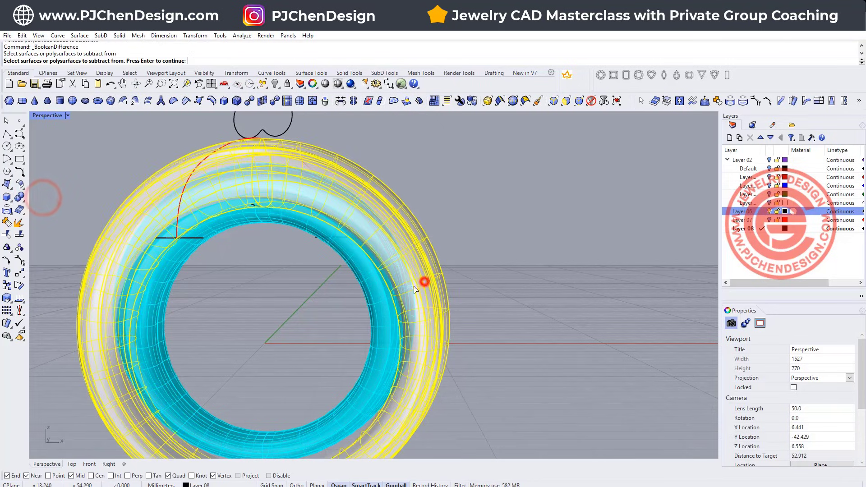
right_click(424, 282)
left_click(386, 325)
right_click(386, 326)
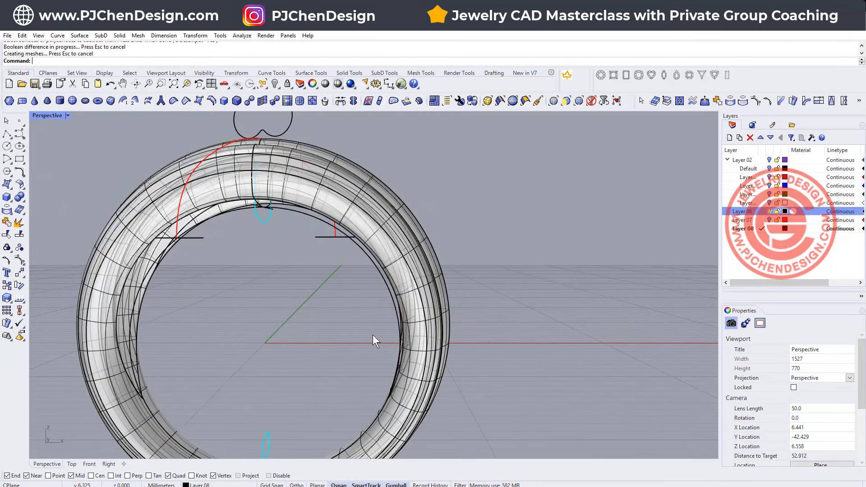
Step: Examine the hollowed ring's interior and the finished version with crossing bands and set stones from different angles
mouse_move(373, 335)
right_mouse_down()
mouse_move(436, 325)
mouse_move(176, 308)
right_mouse_up()
scroll(410, 312, "down", 4)
right_click_drag(408, 315, 523, 316, "shift")
right_click_drag(514, 294, 507, 358)
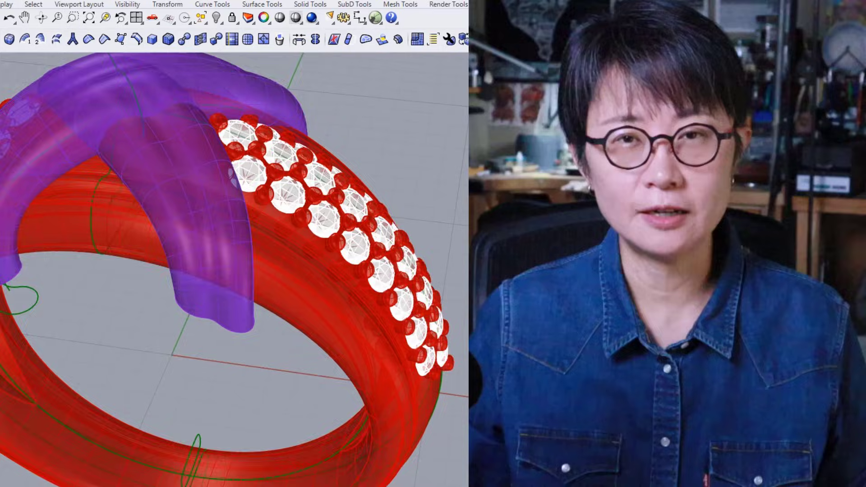
right_click_drag(392, 199, 355, 231)
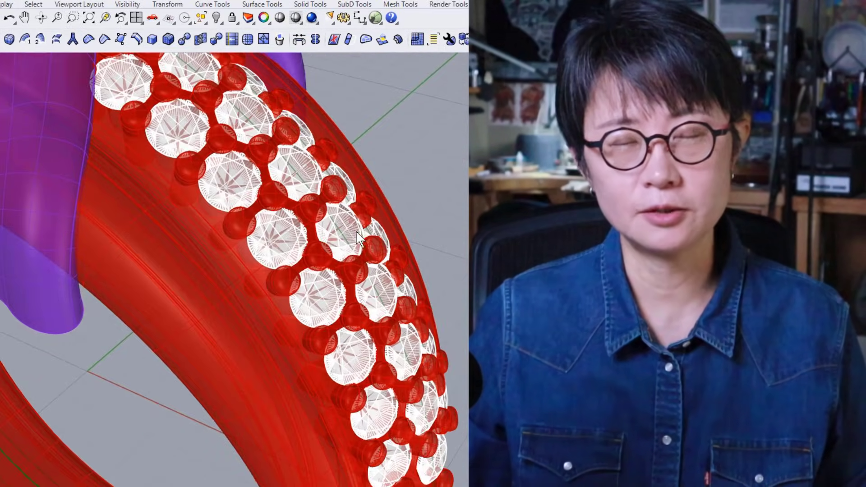
scroll(356, 230, "down", 10)
right_click_drag(406, 217, 414, 313)
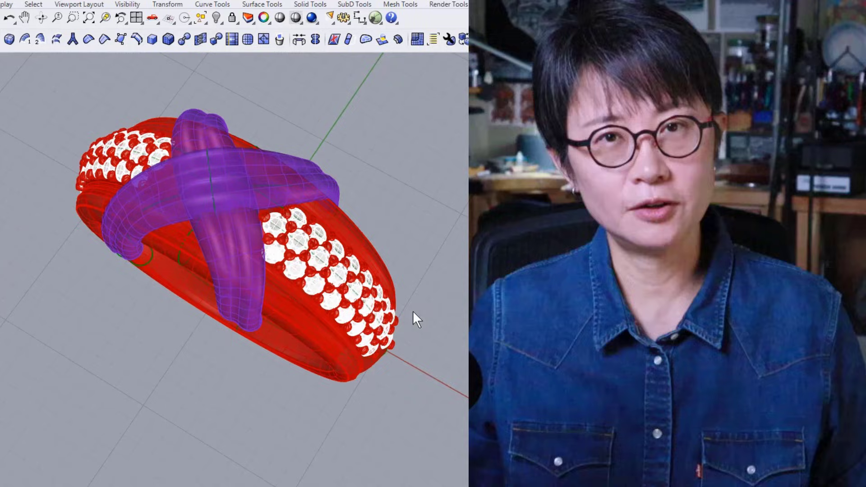